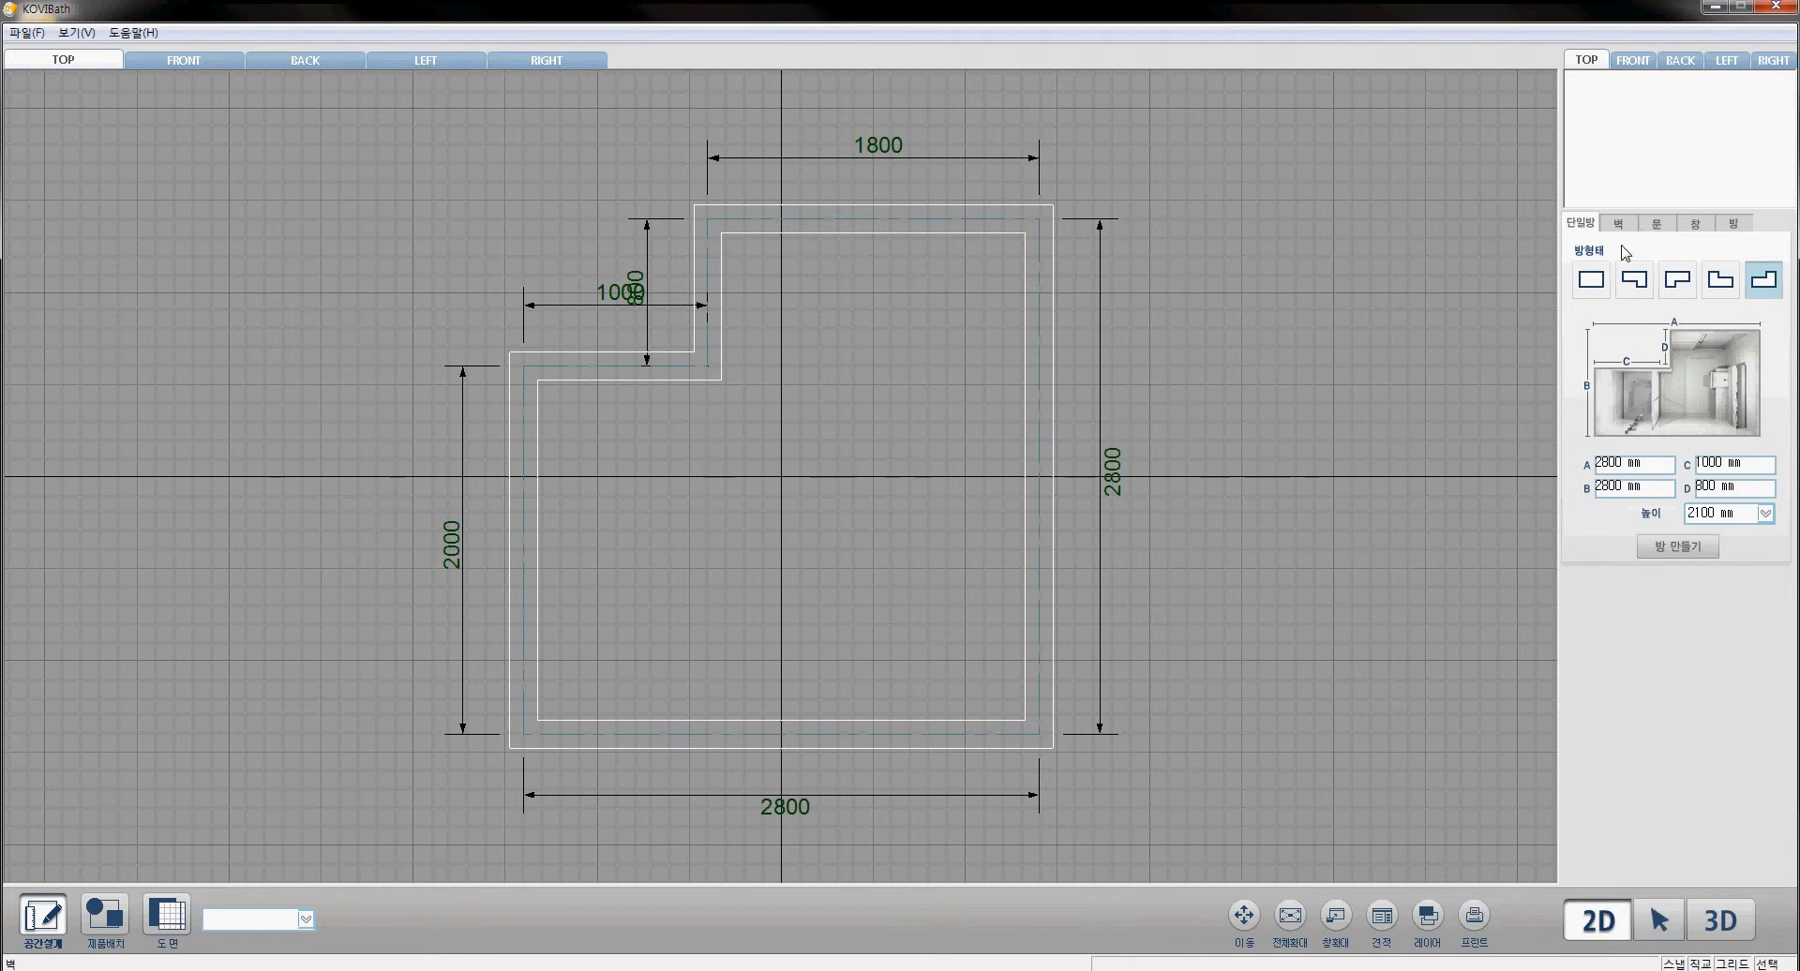
Step: Set up a single-swing door (외여닫이문) with a width of 650 mm
left_click(1658, 228)
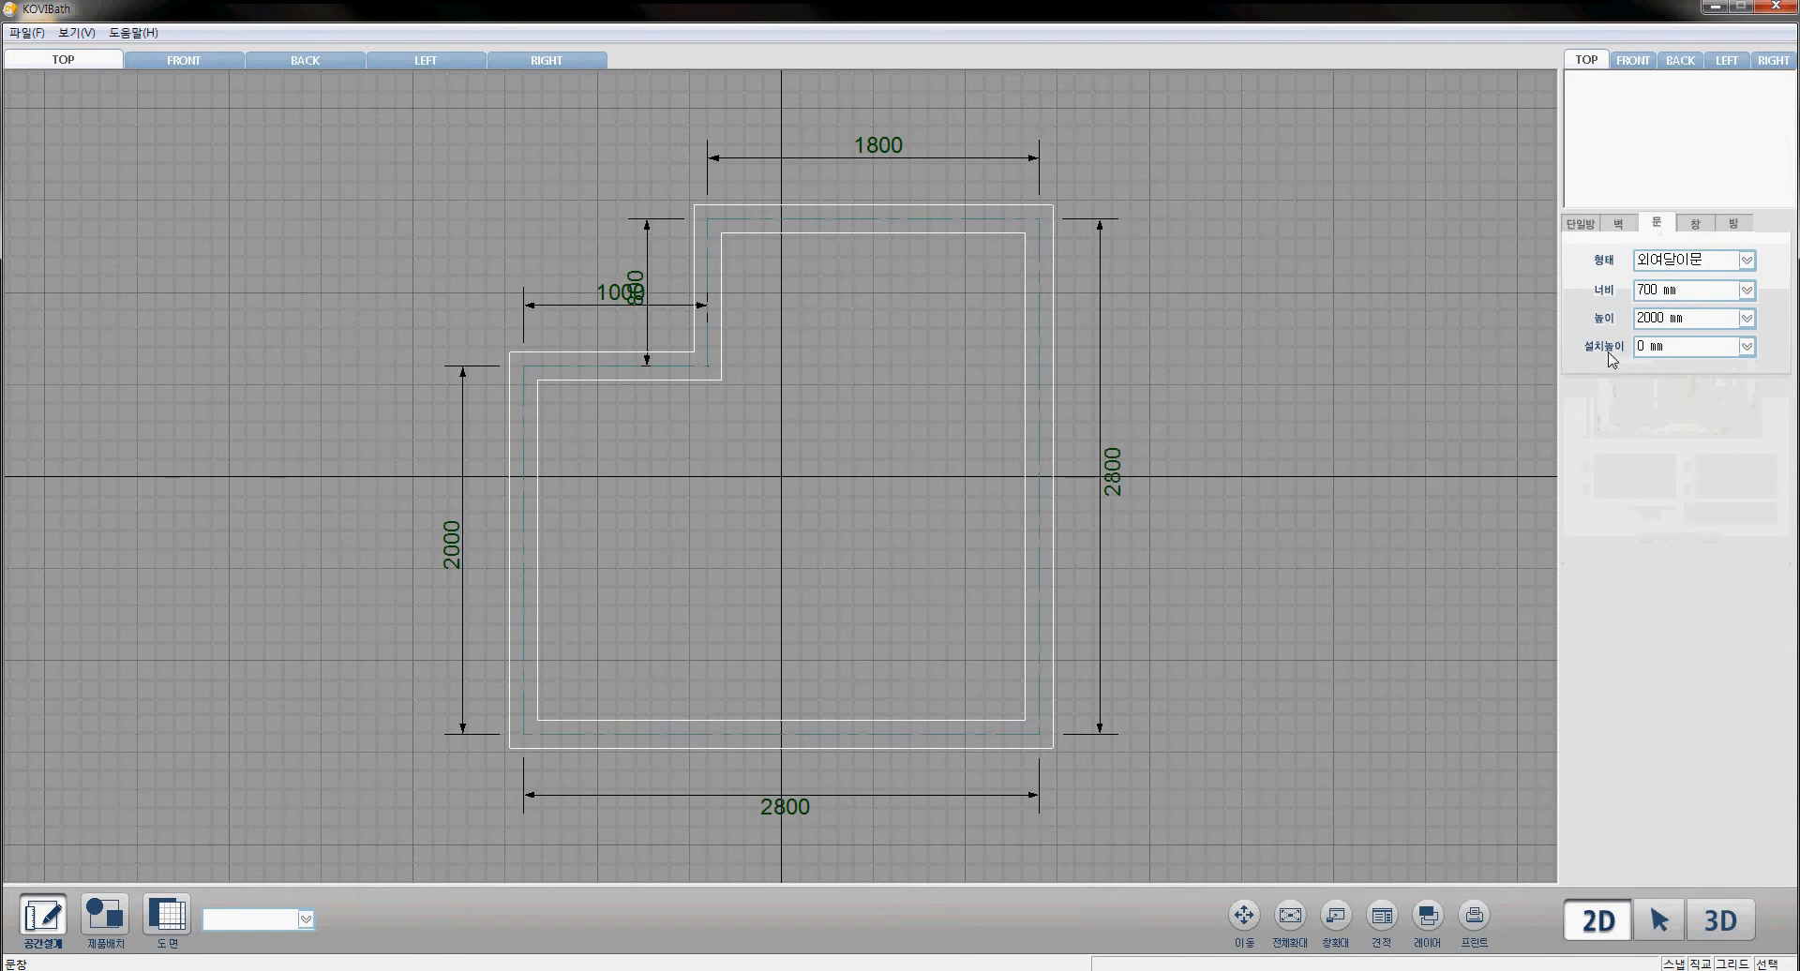
left_click(1746, 260)
left_click(1746, 261)
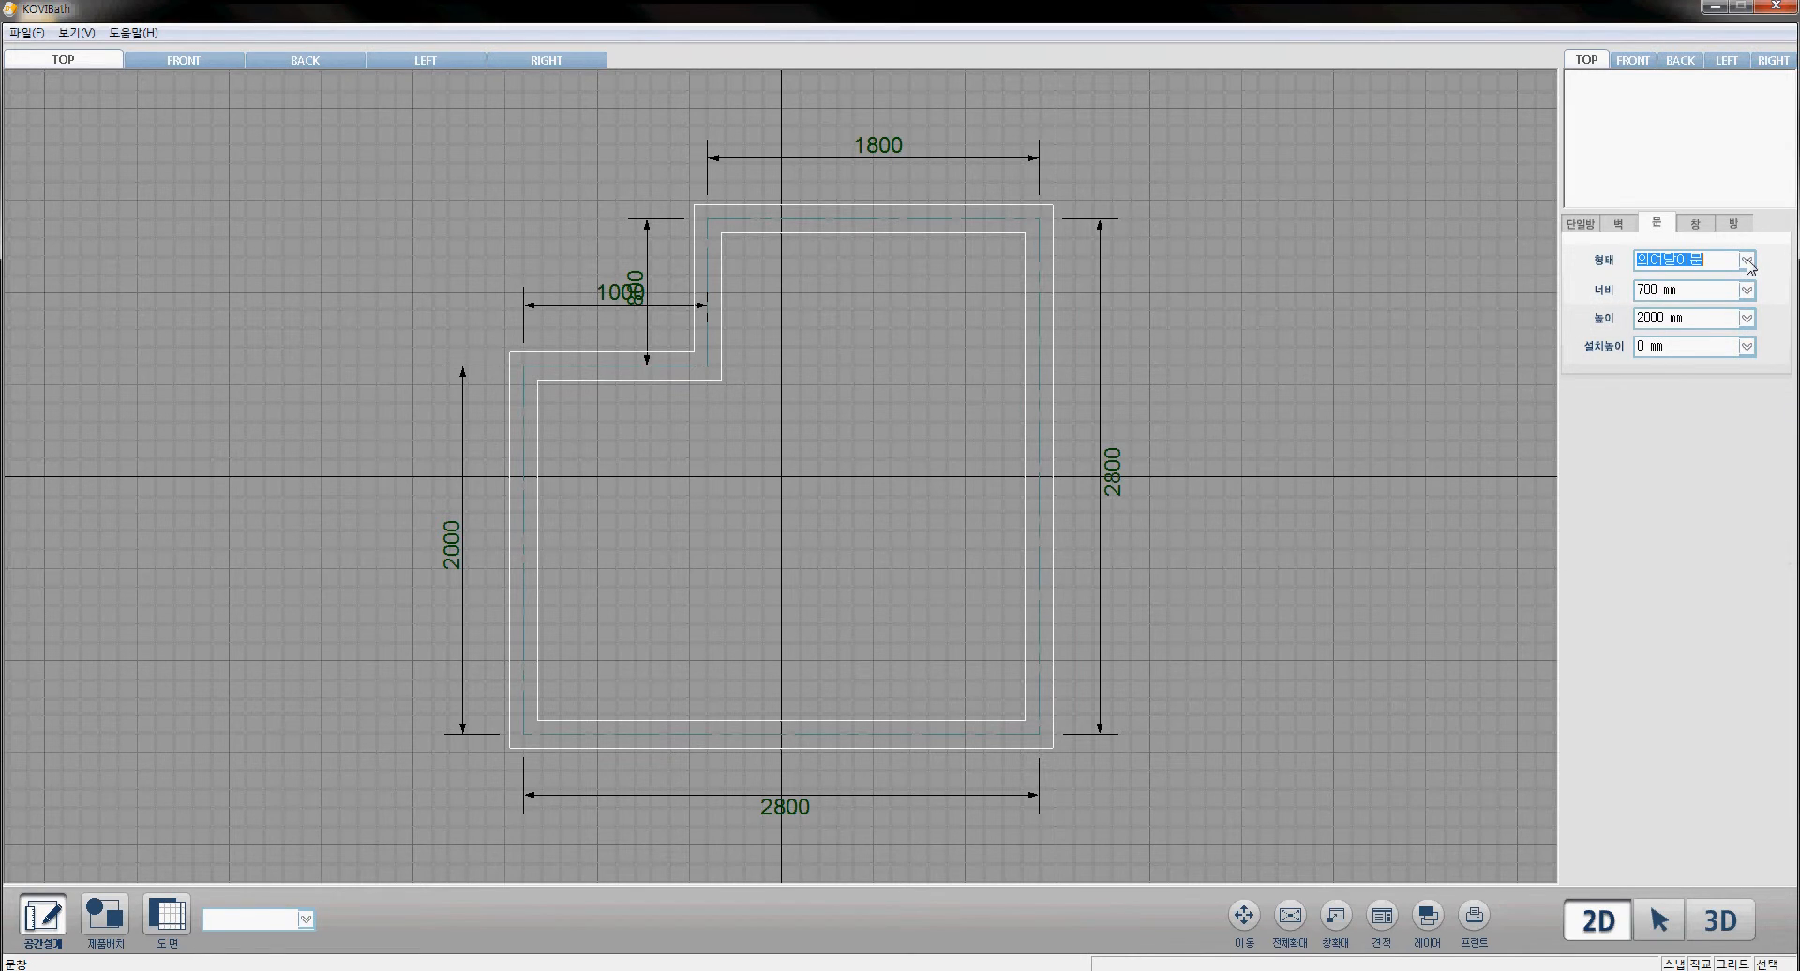
left_click(1704, 289)
left_click(1699, 319)
left_click(1693, 349)
left_click(1701, 293)
left_click(1747, 291)
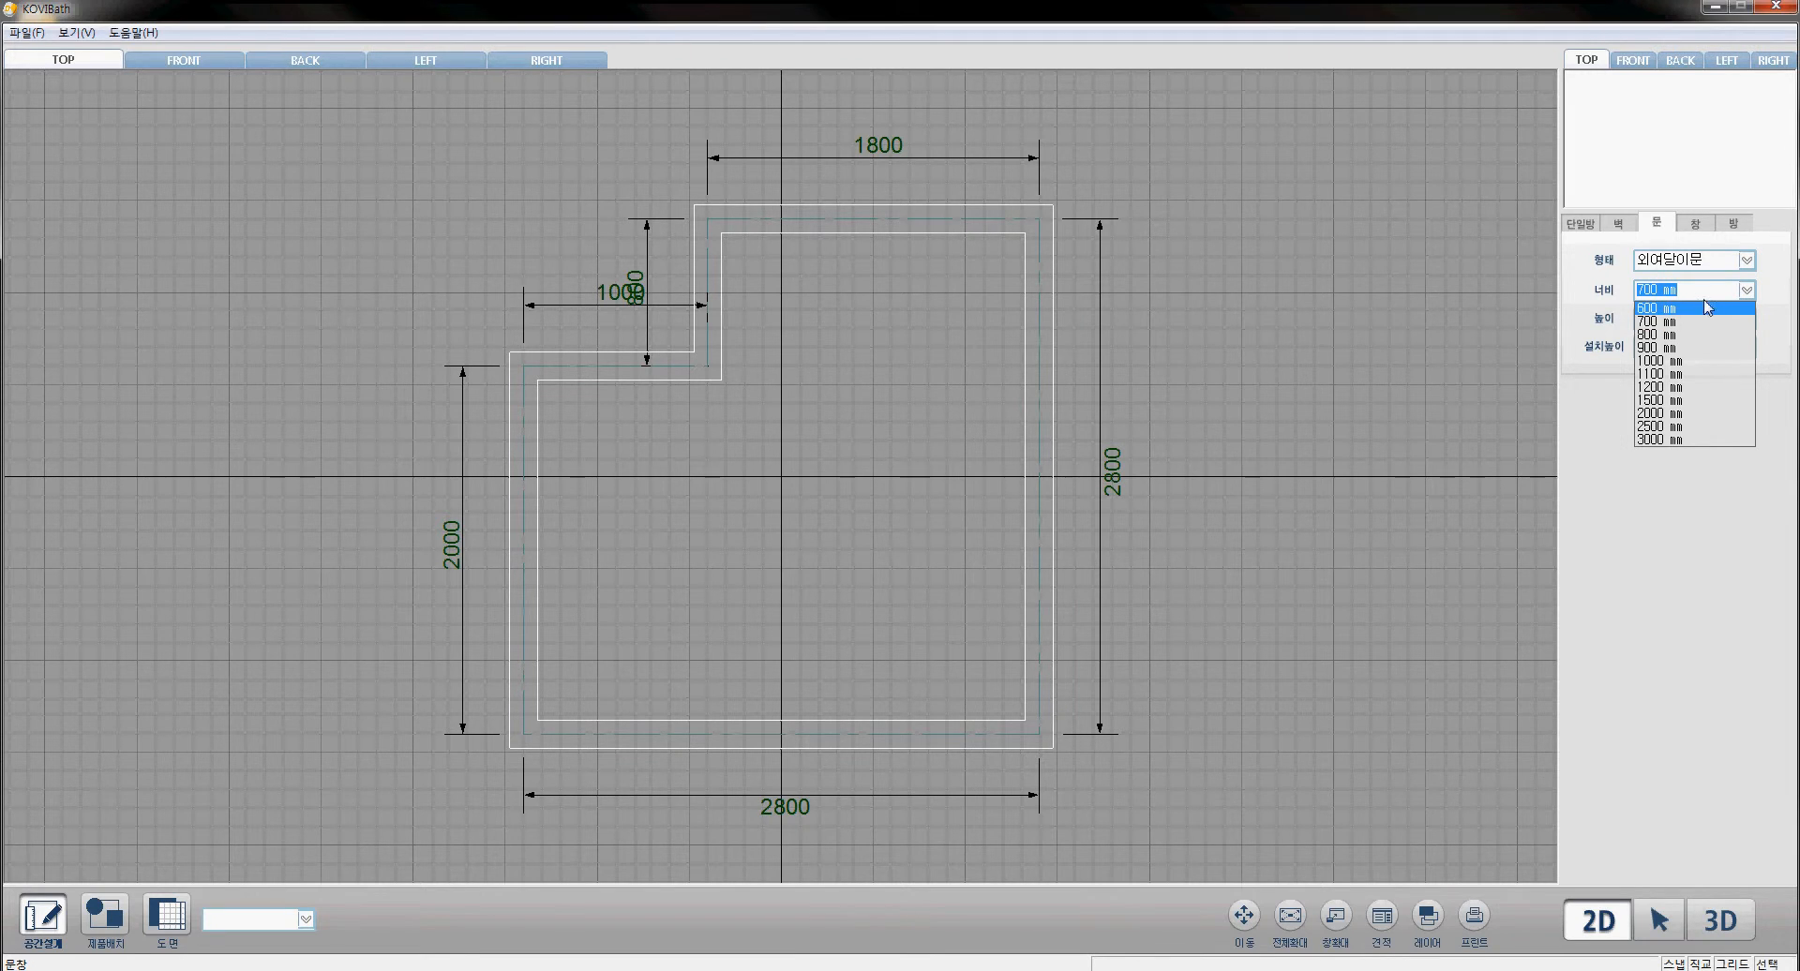
left_click(1709, 290)
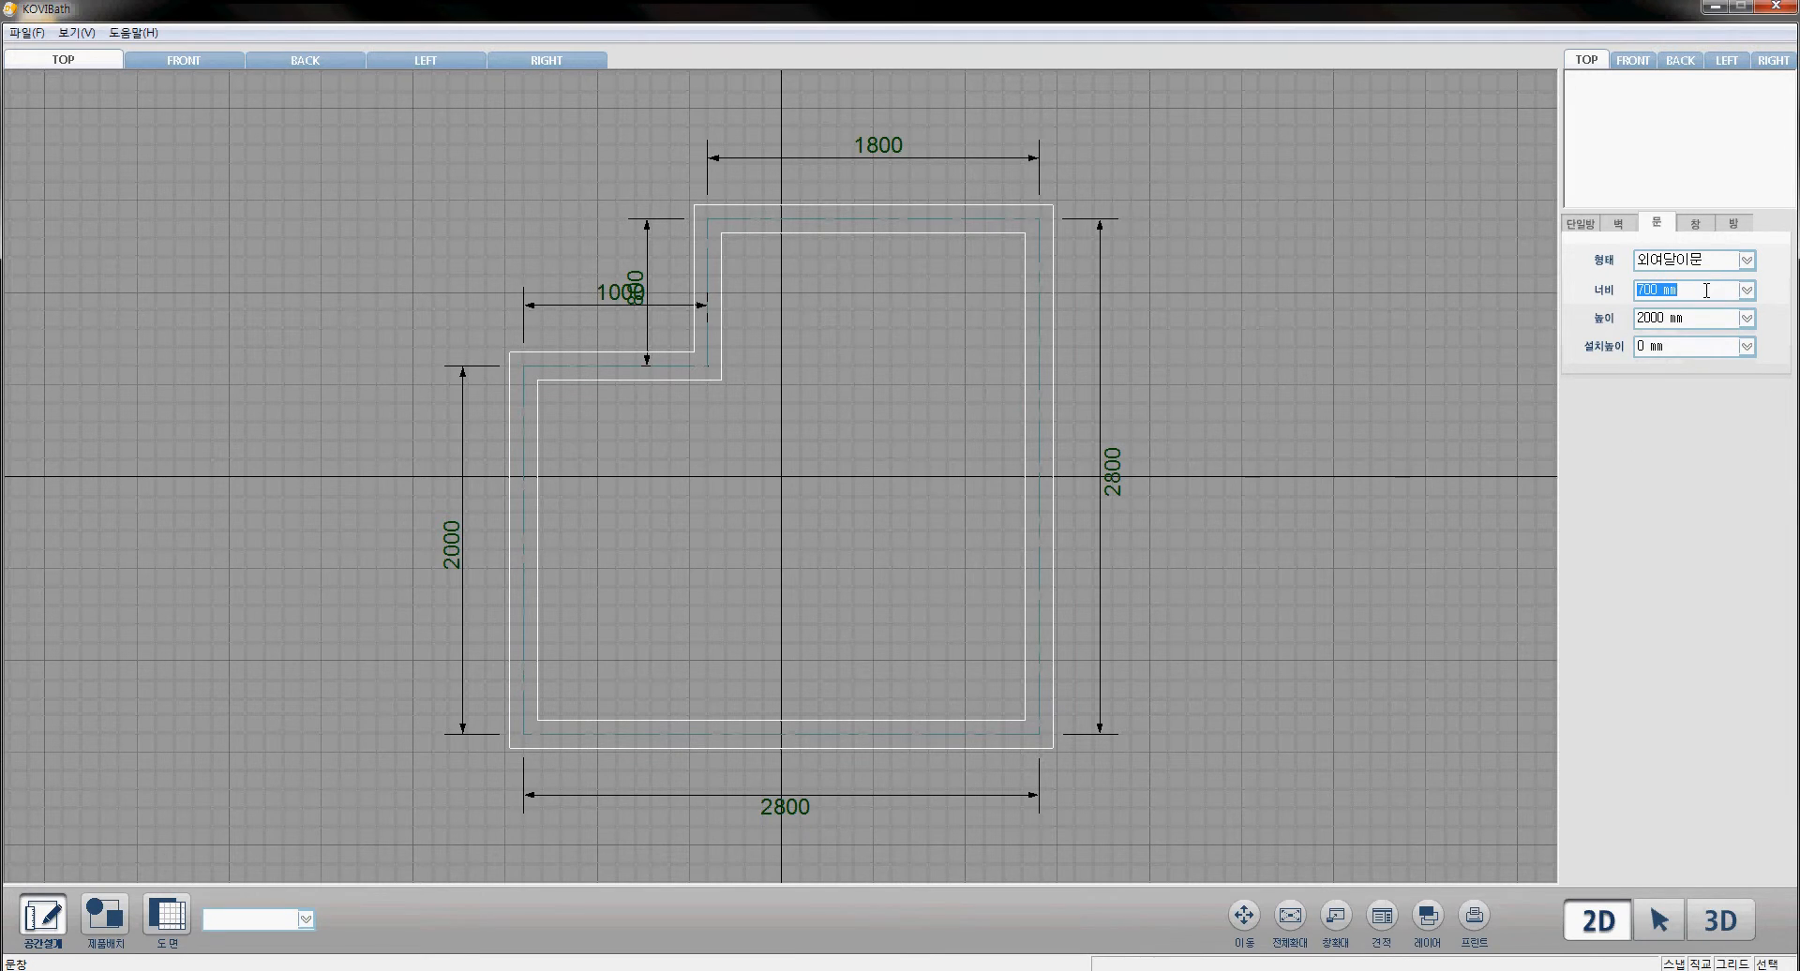
type("650")
Step: Keep the door height at 2000 mm and set its installation height to 100 mm
left_click(1716, 319)
left_click(1747, 321)
left_click(1749, 324)
middle_click_drag(874, 494, 874, 473)
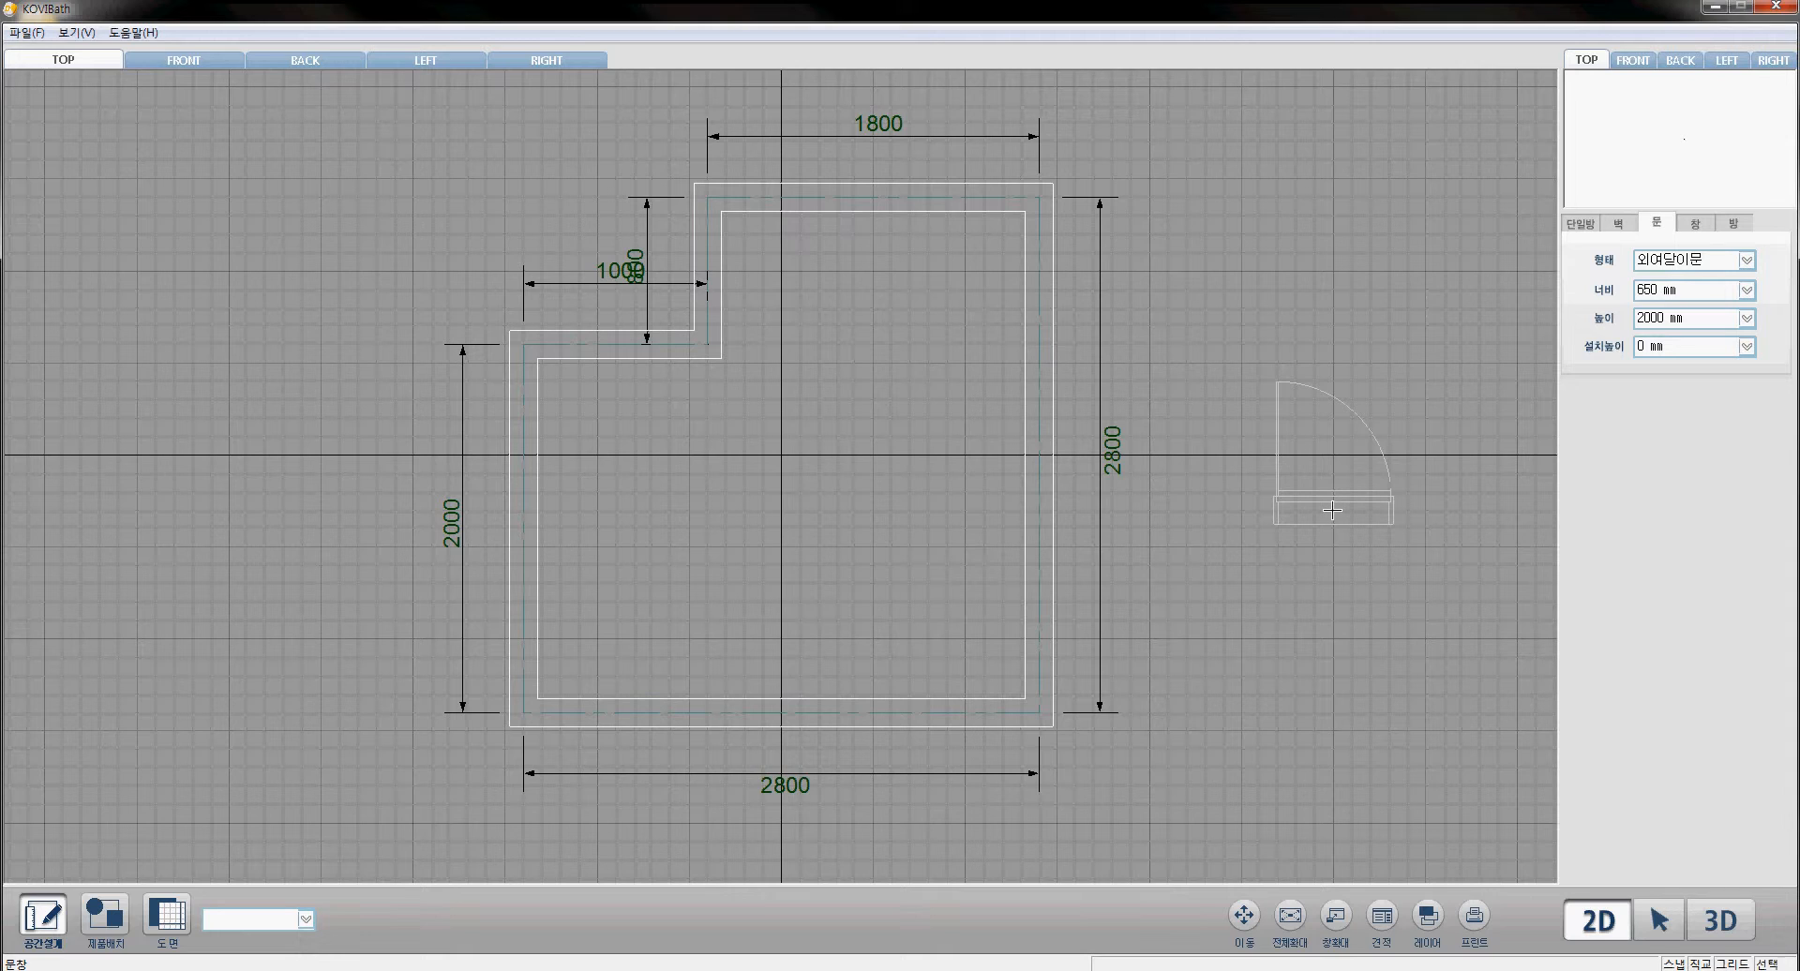
left_click(1644, 347)
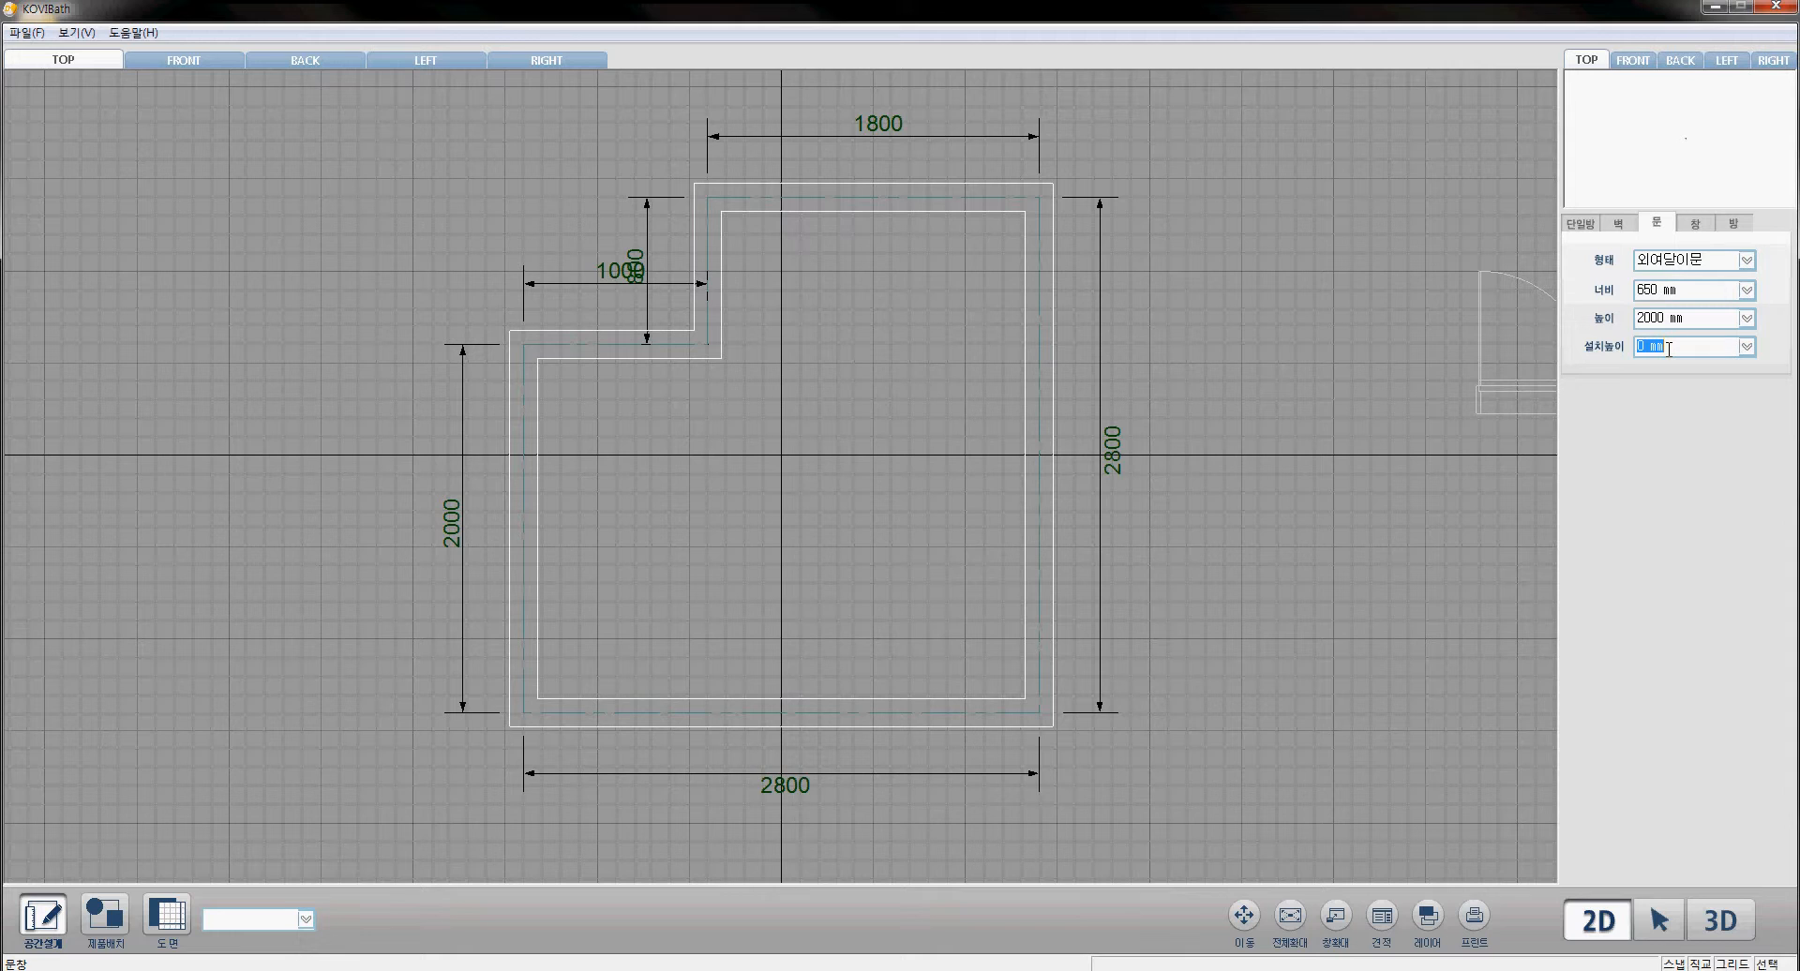
left_click(1746, 347)
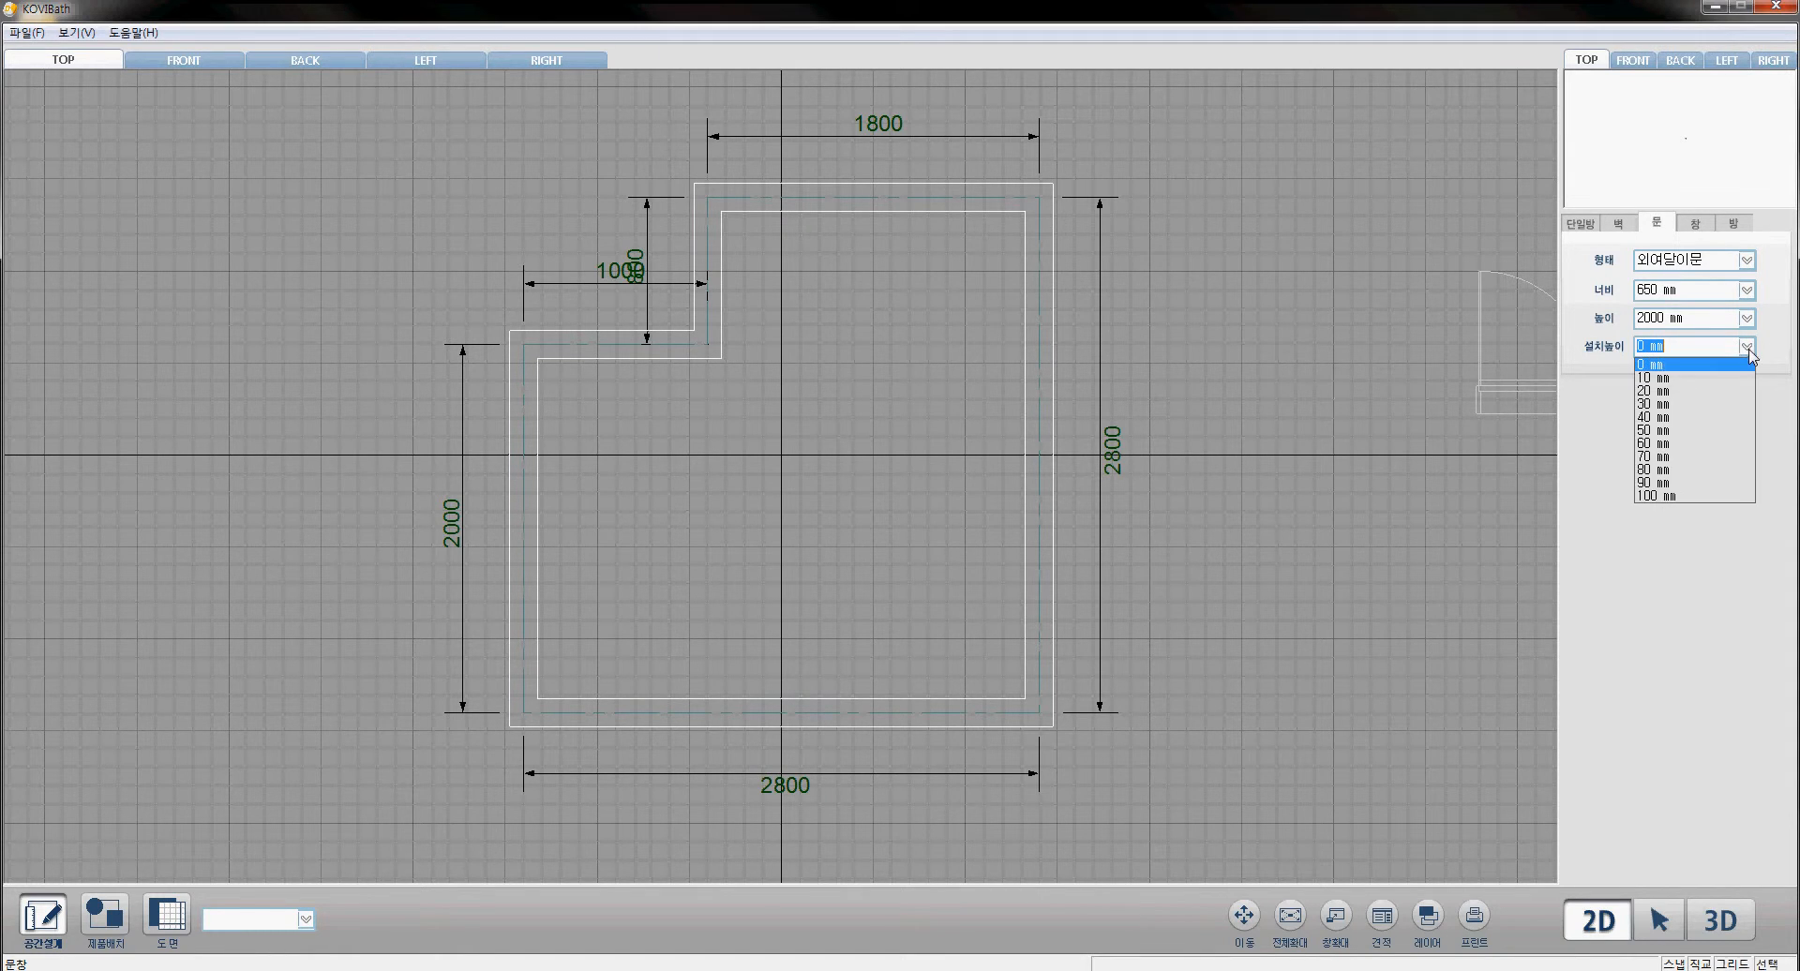
left_click(1678, 496)
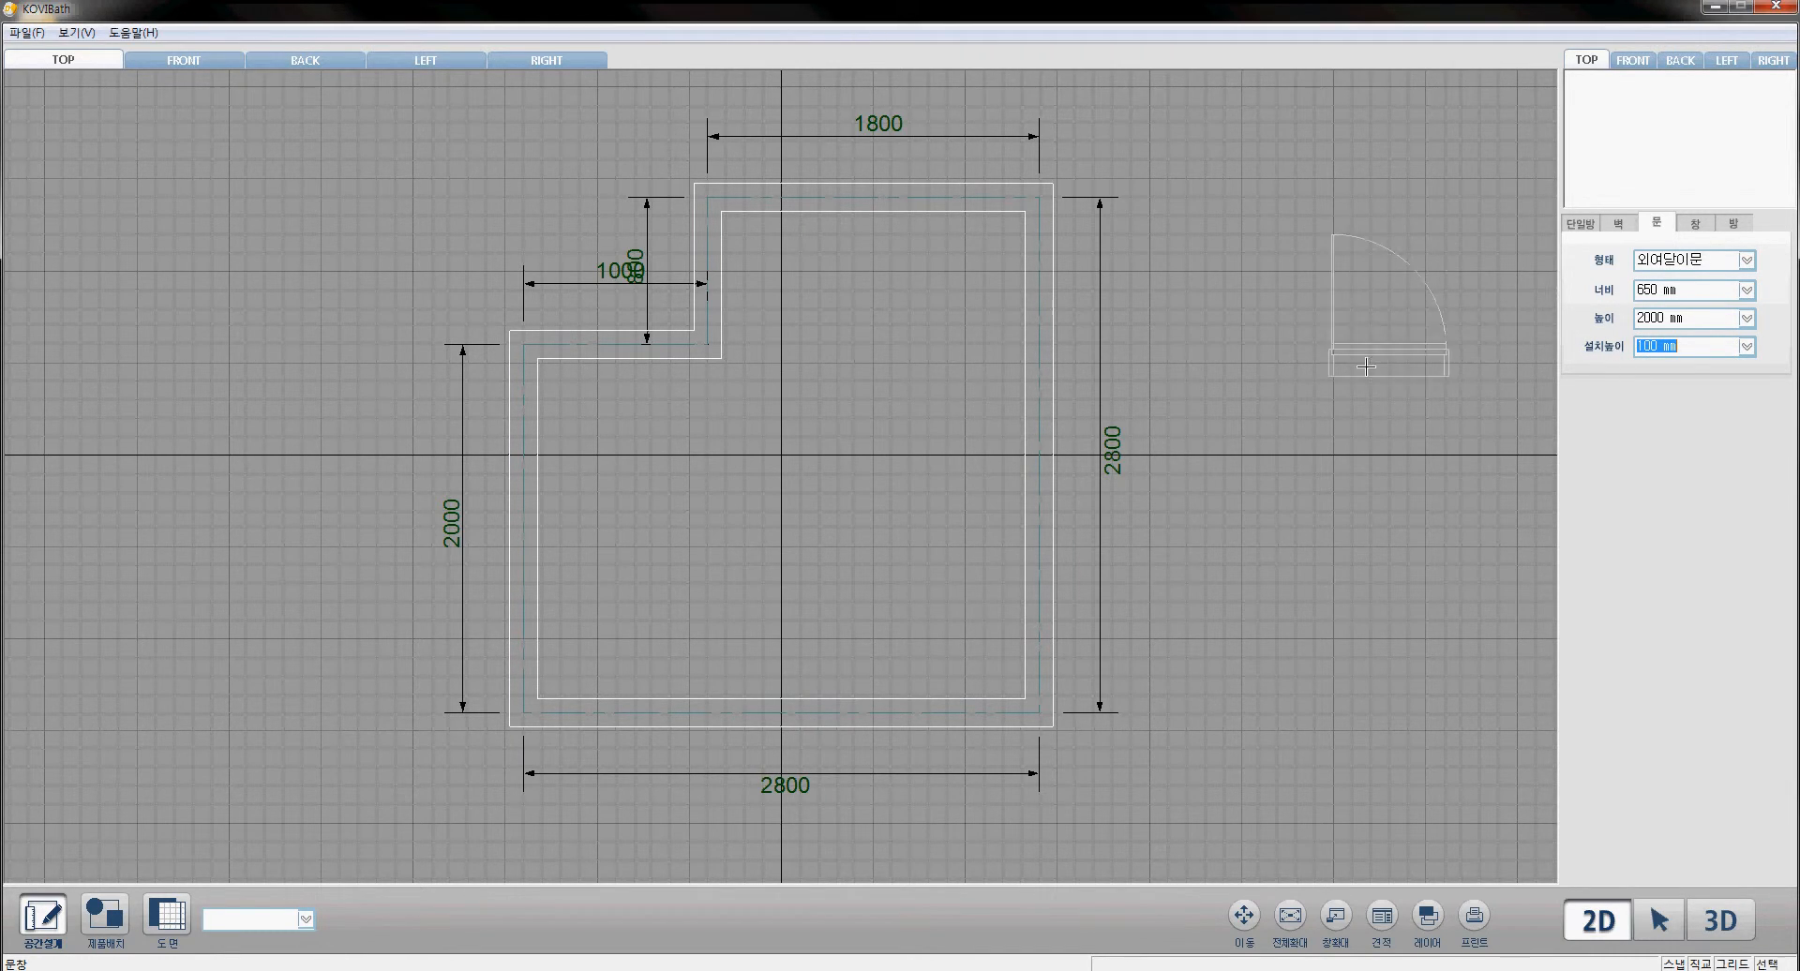
Step: Place the door in the lower wall about 175 mm from the lower-right corner, swinging outward
left_click(942, 721)
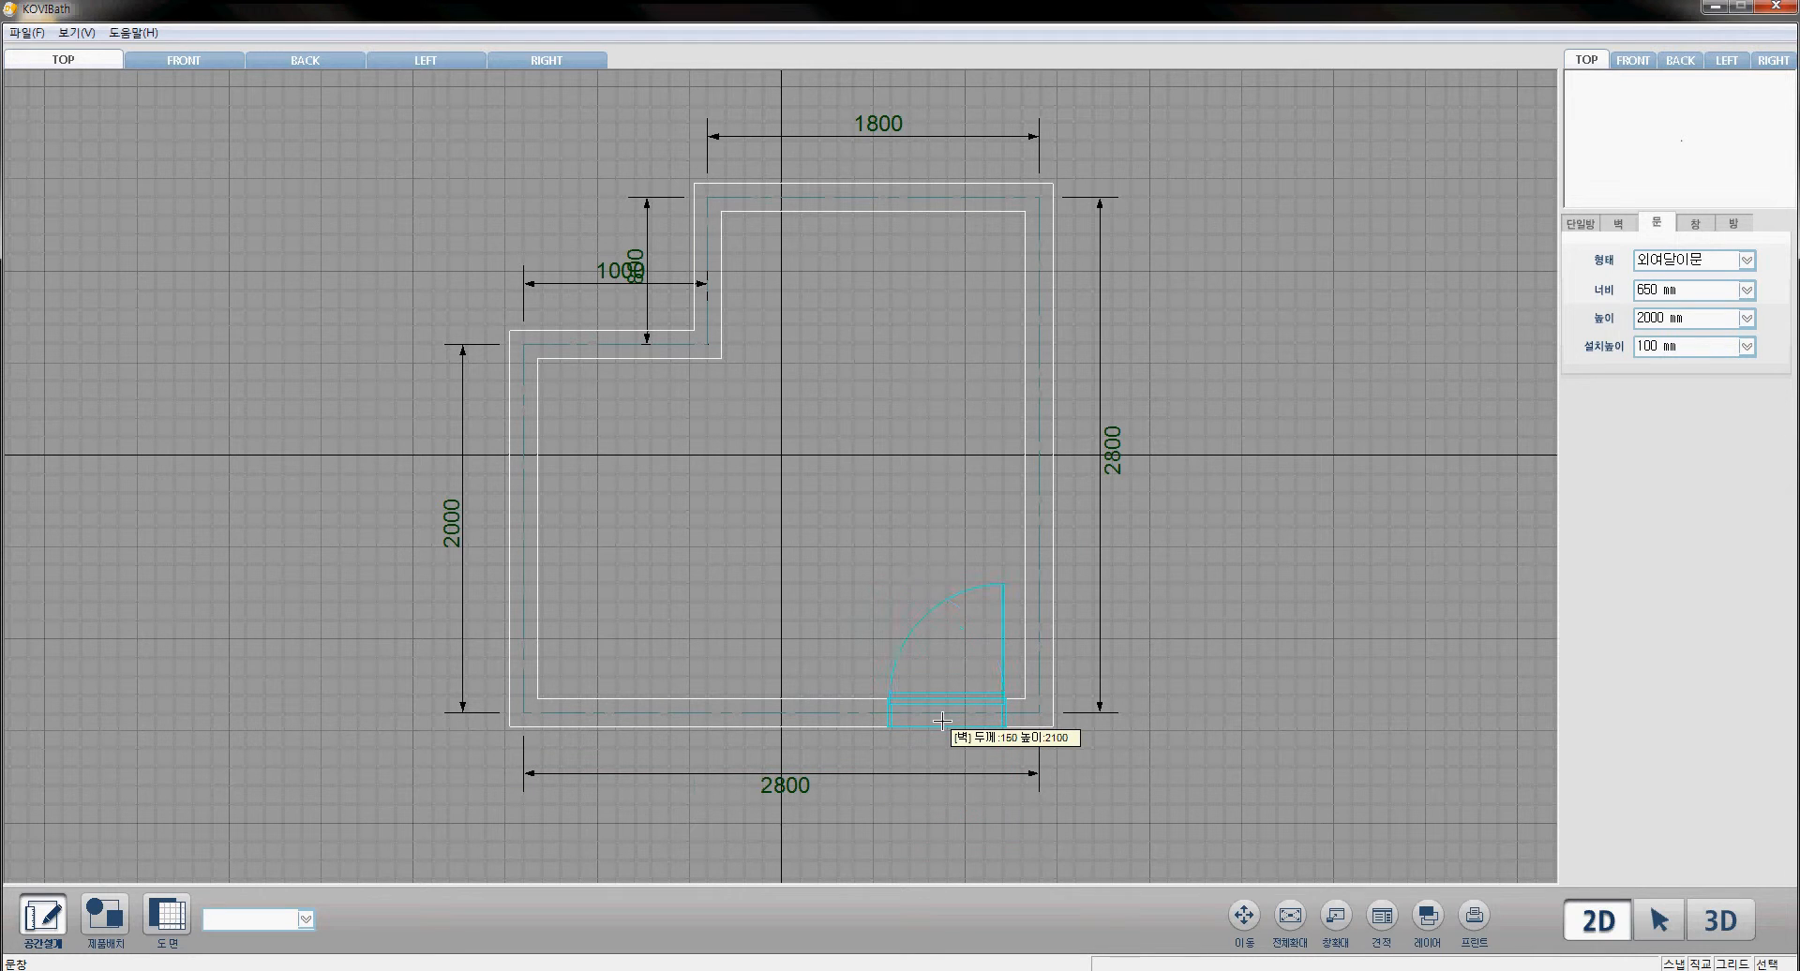
left_click(942, 721)
left_click(942, 721)
left_click(942, 721)
left_click(942, 721)
left_click(942, 721)
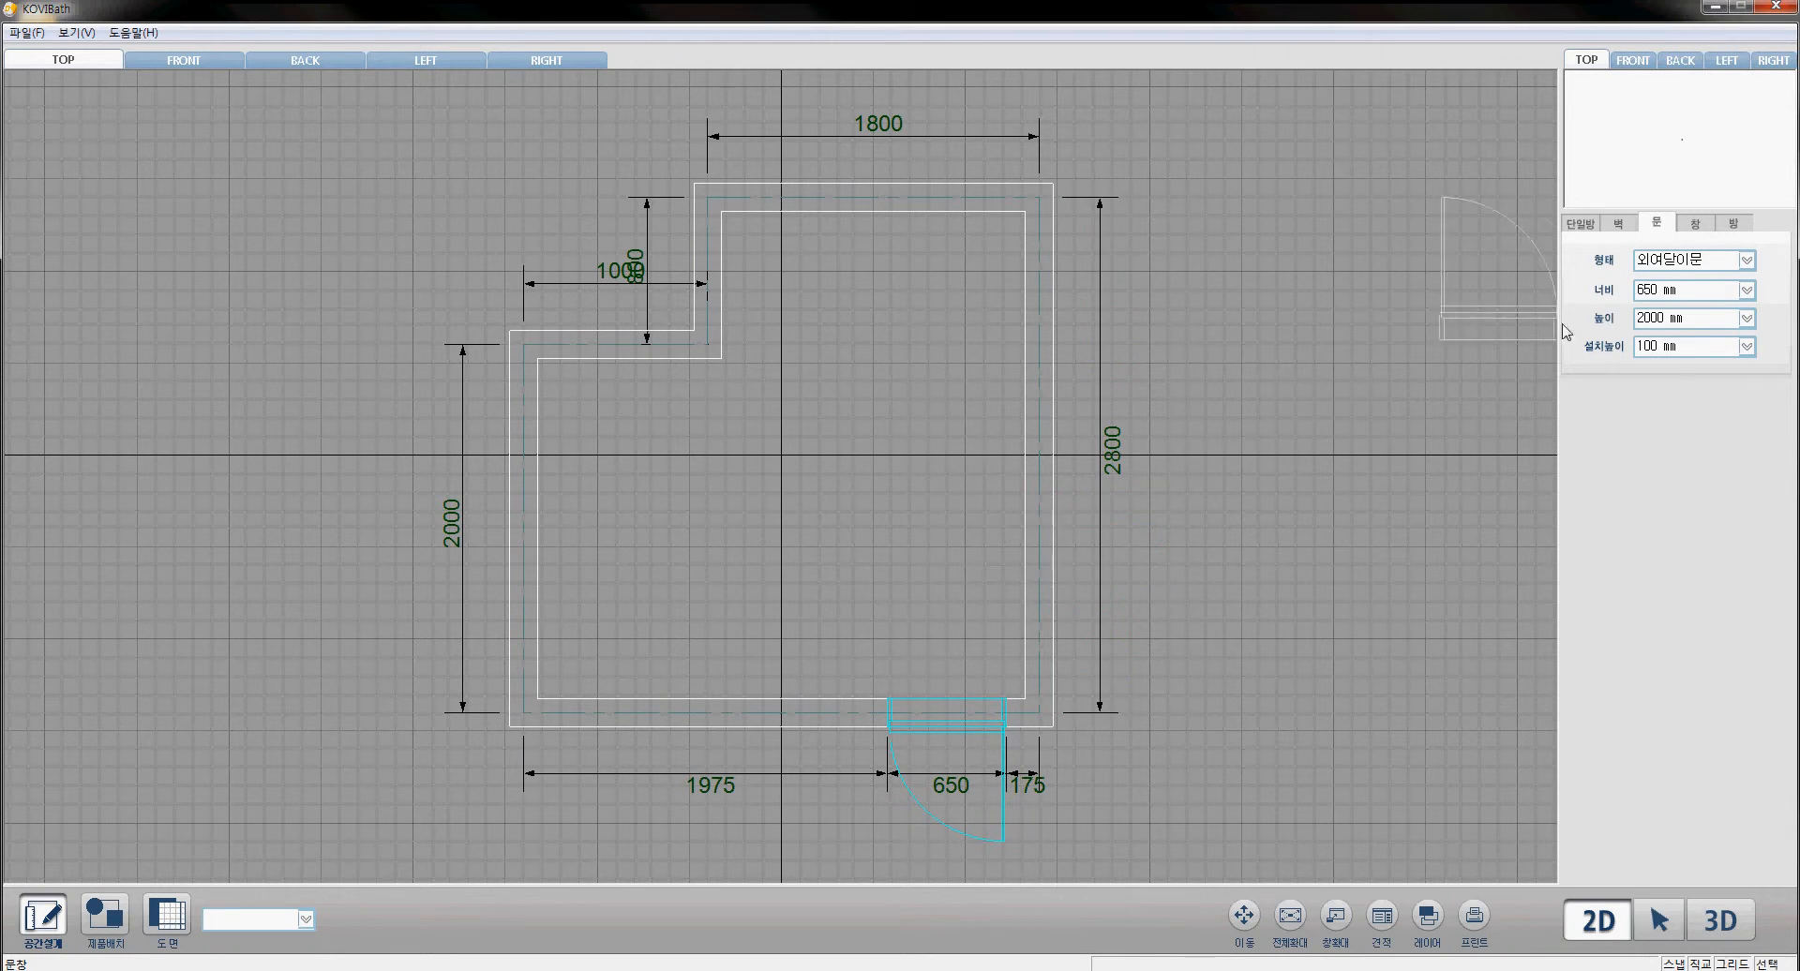
Step: Place a 1500 × 1200 mm two-panel sliding window (2짝미서기창) at 900 mm installation height in the right wall, about 250 mm from its upper corner
left_click(1694, 229)
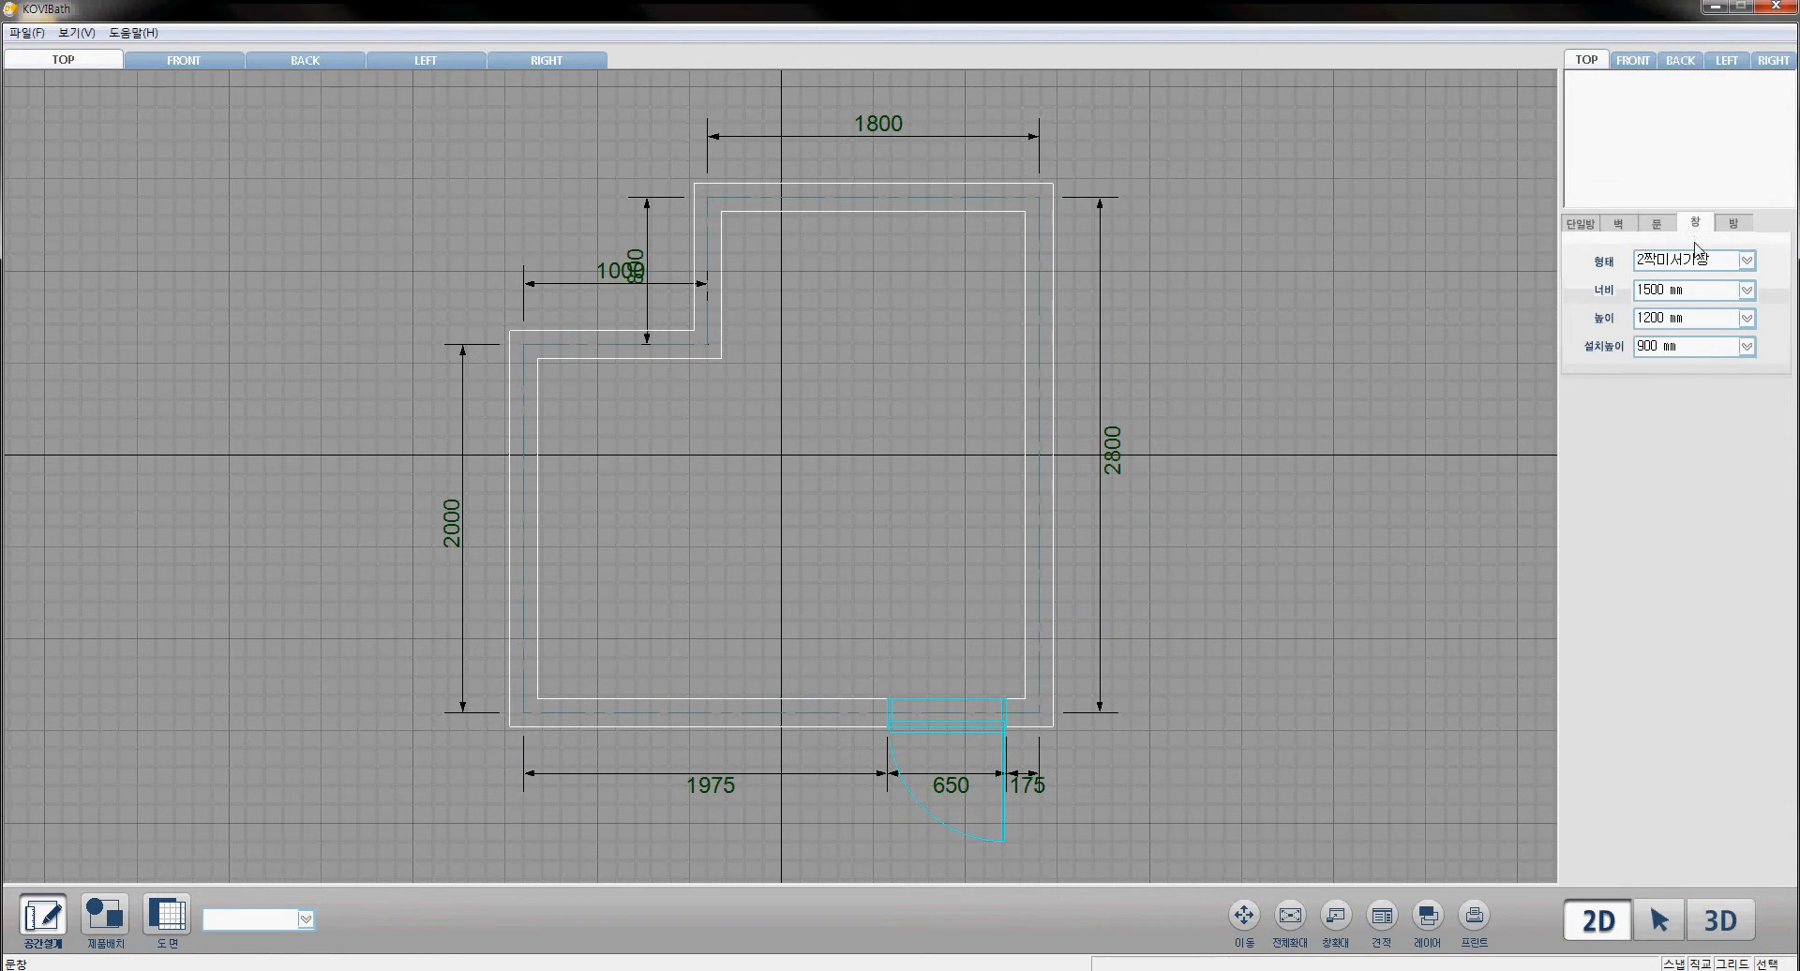
left_click(1746, 261)
left_click(1748, 262)
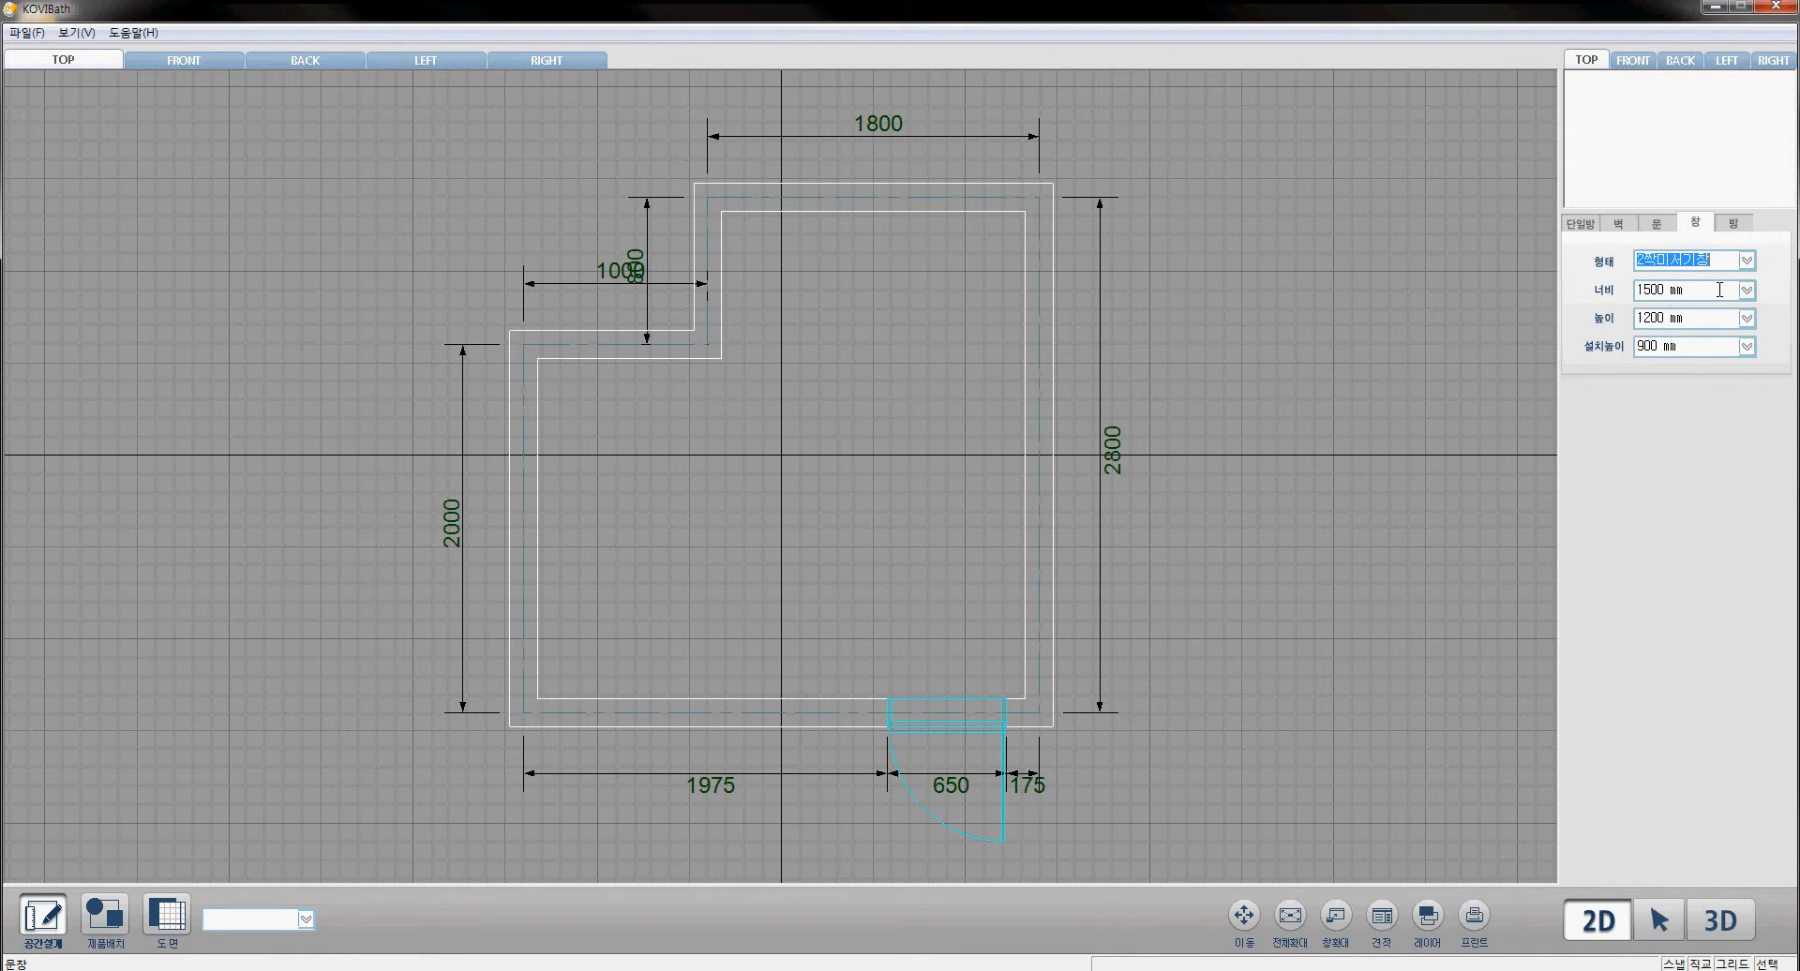
left_click(1719, 290)
left_click(1718, 319)
left_click(1702, 348)
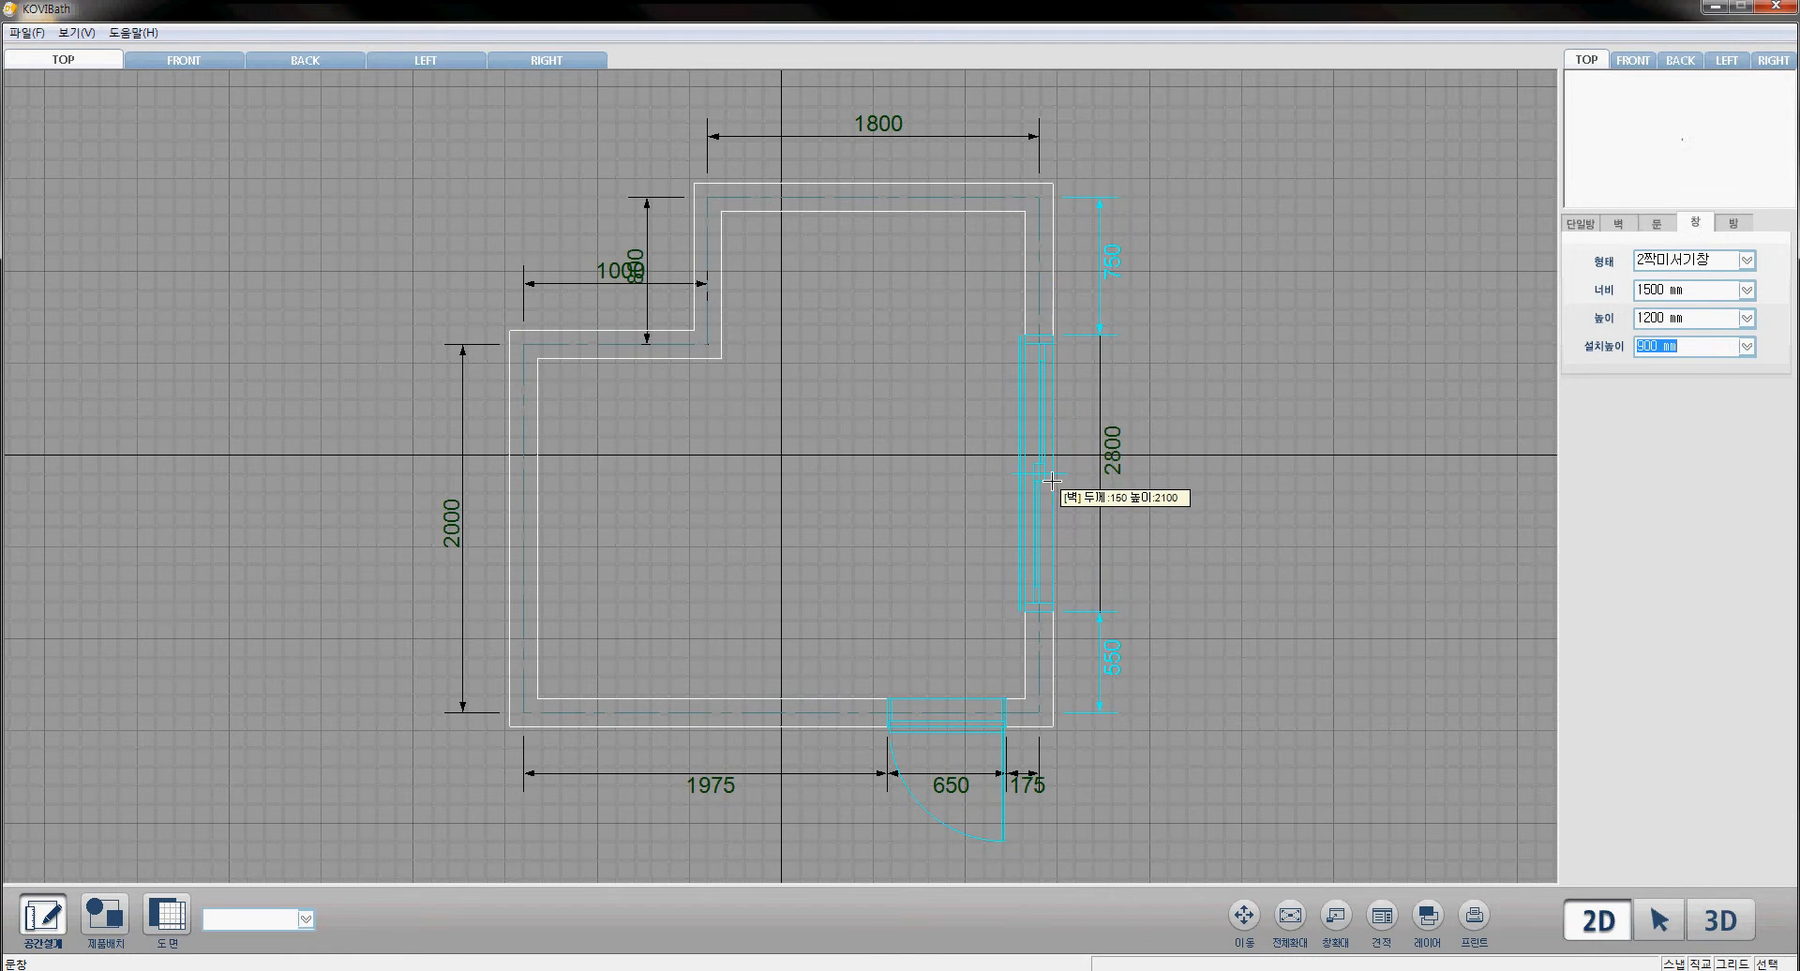
left_click(1048, 381)
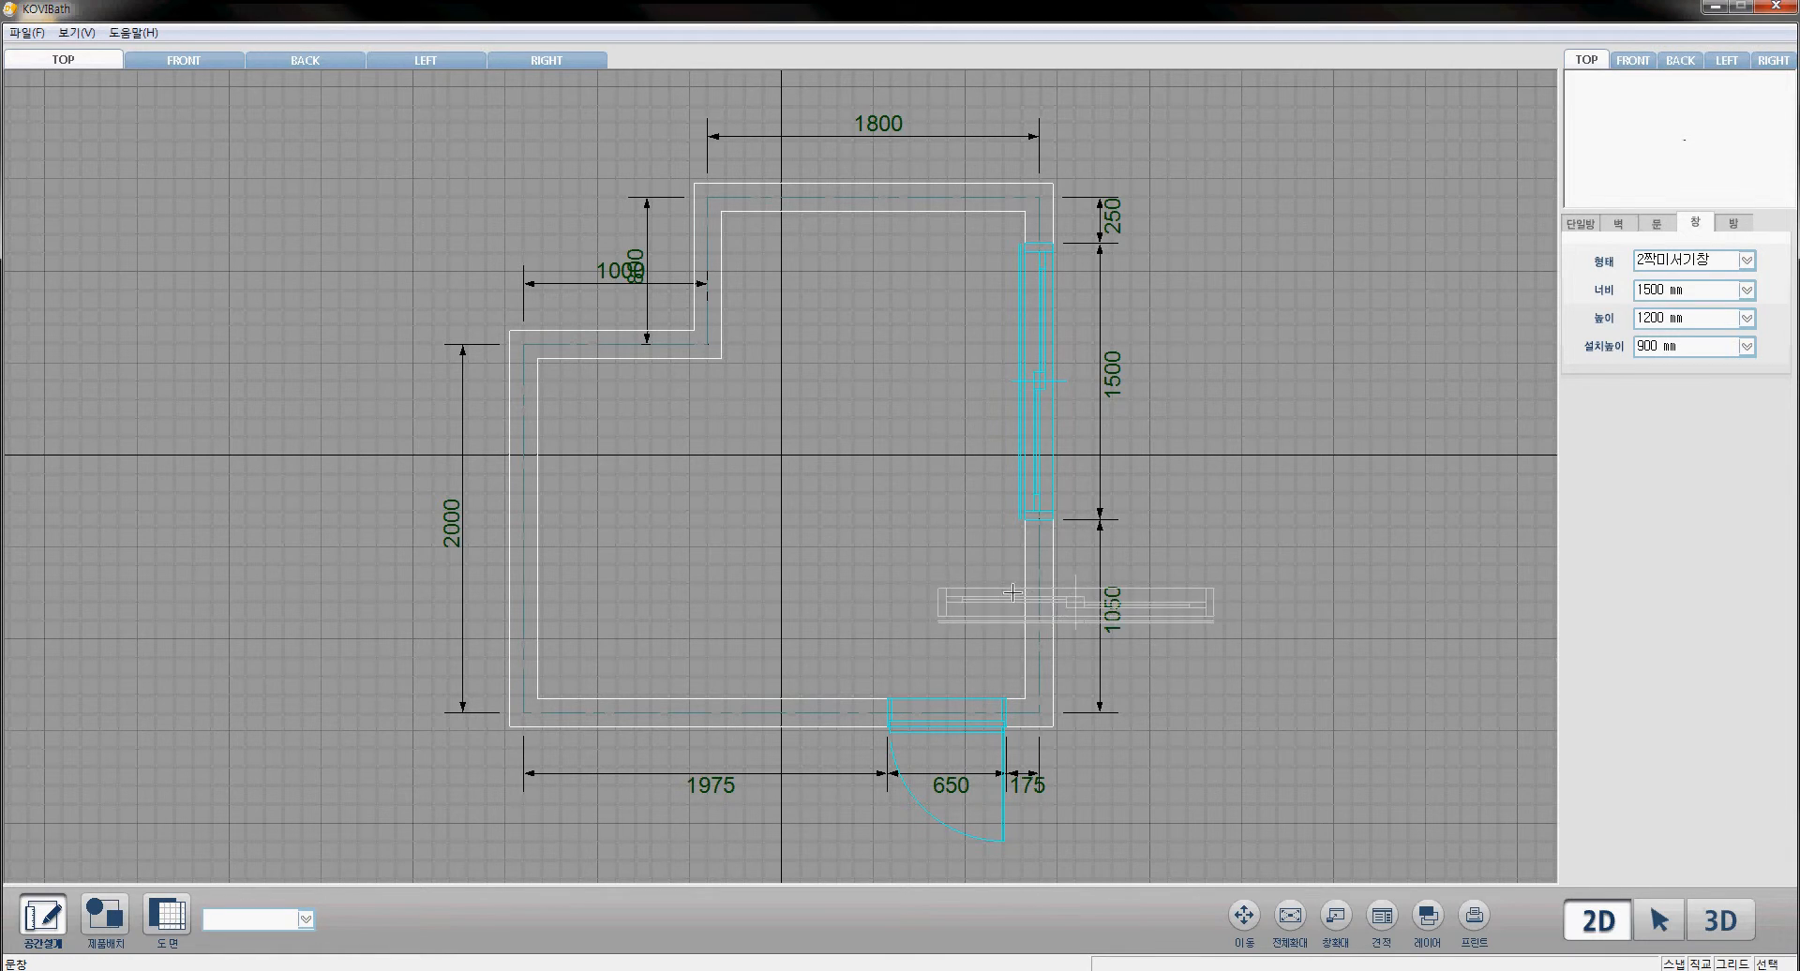
Step: Examine the placed door and window in the 3D view, and return to the 2D plan
middle_click_drag(867, 510, 879, 502)
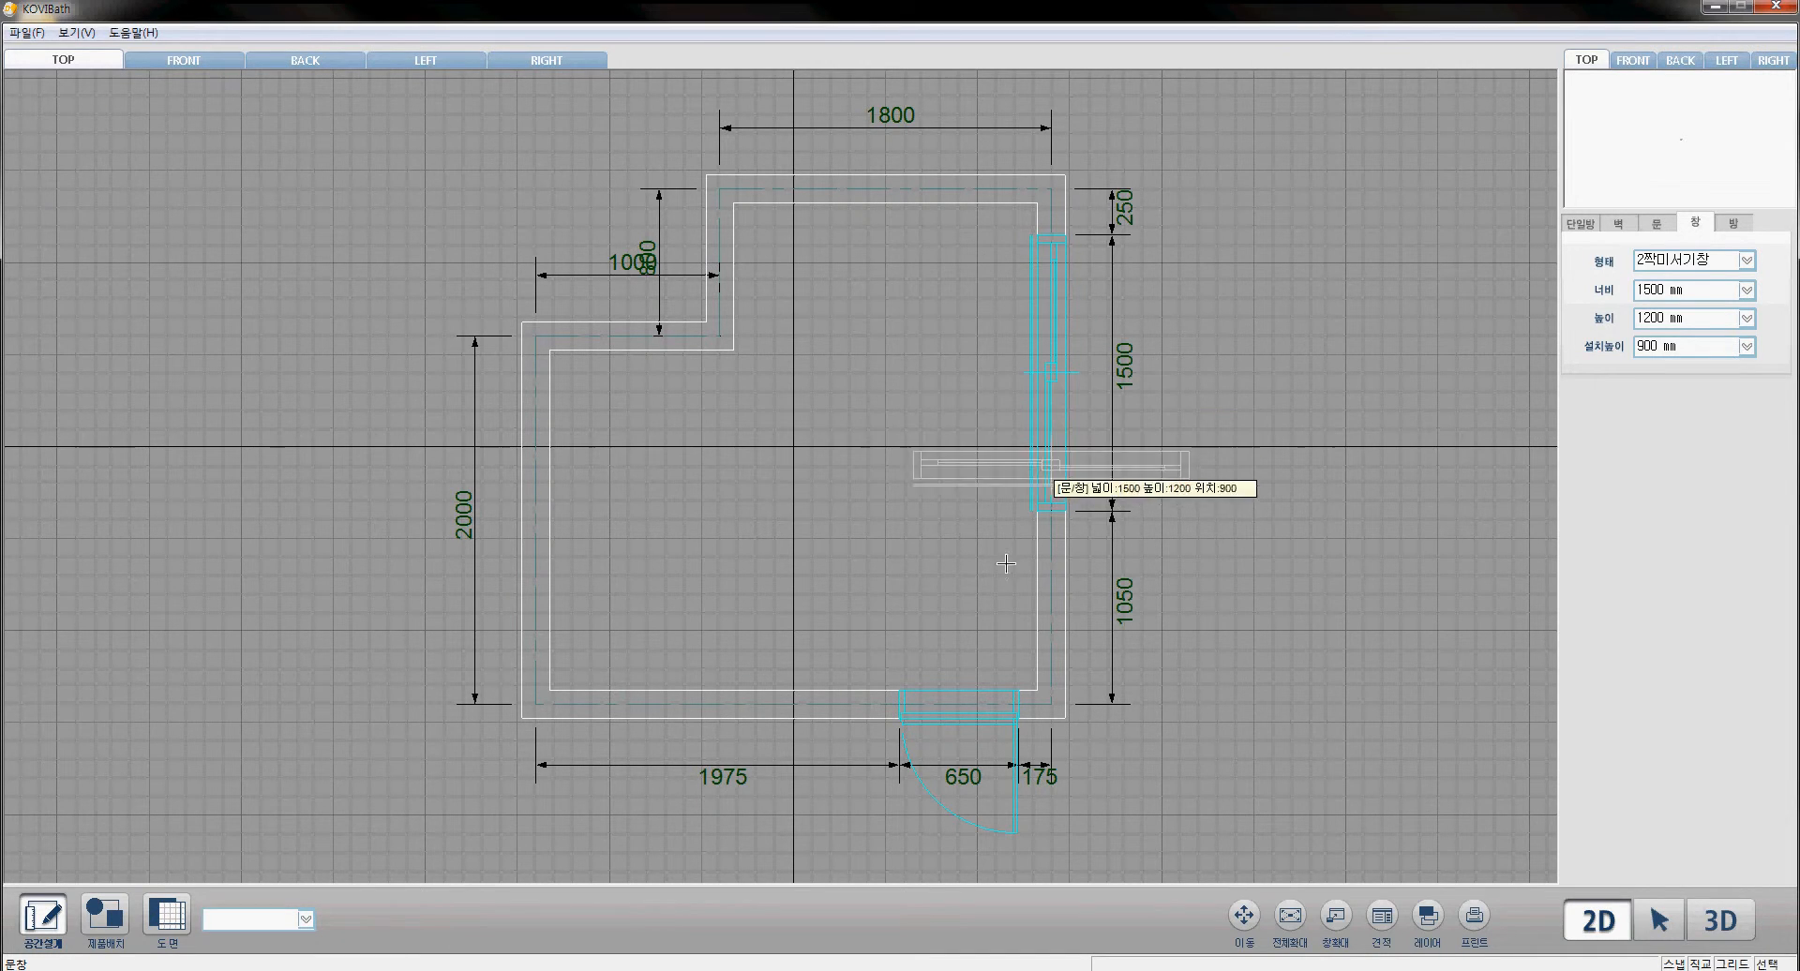
left_click(1711, 923)
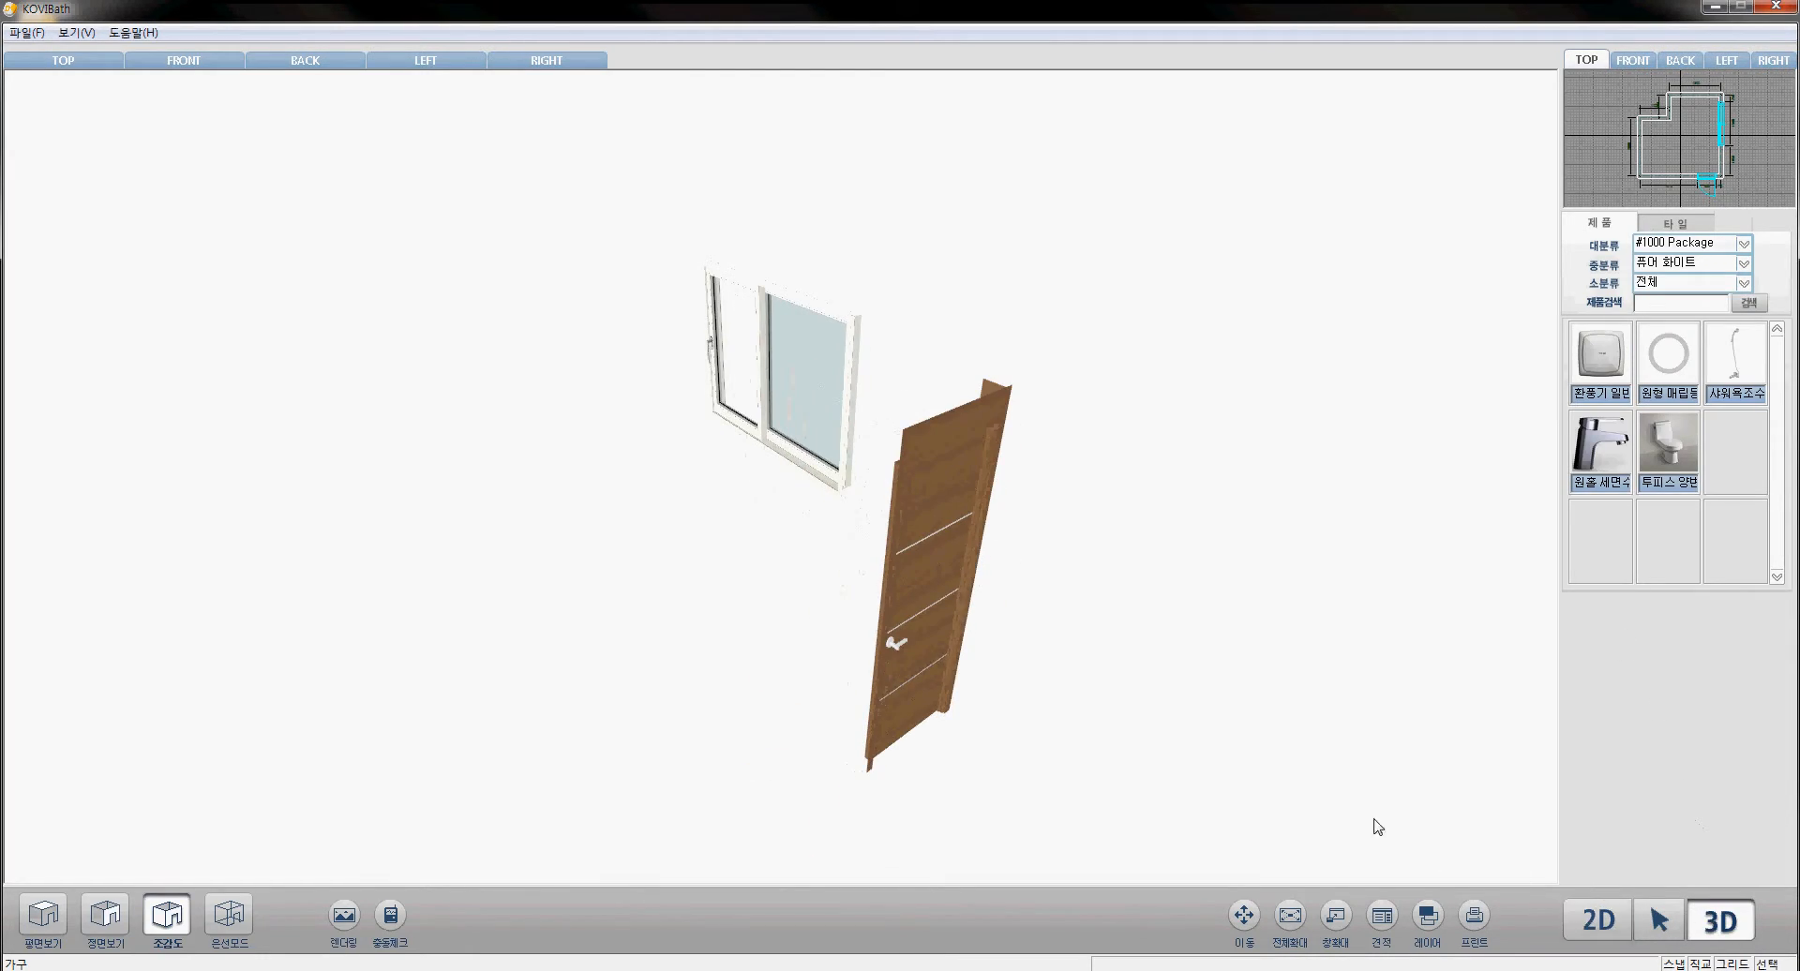
middle_click_drag(792, 578, 528, 566)
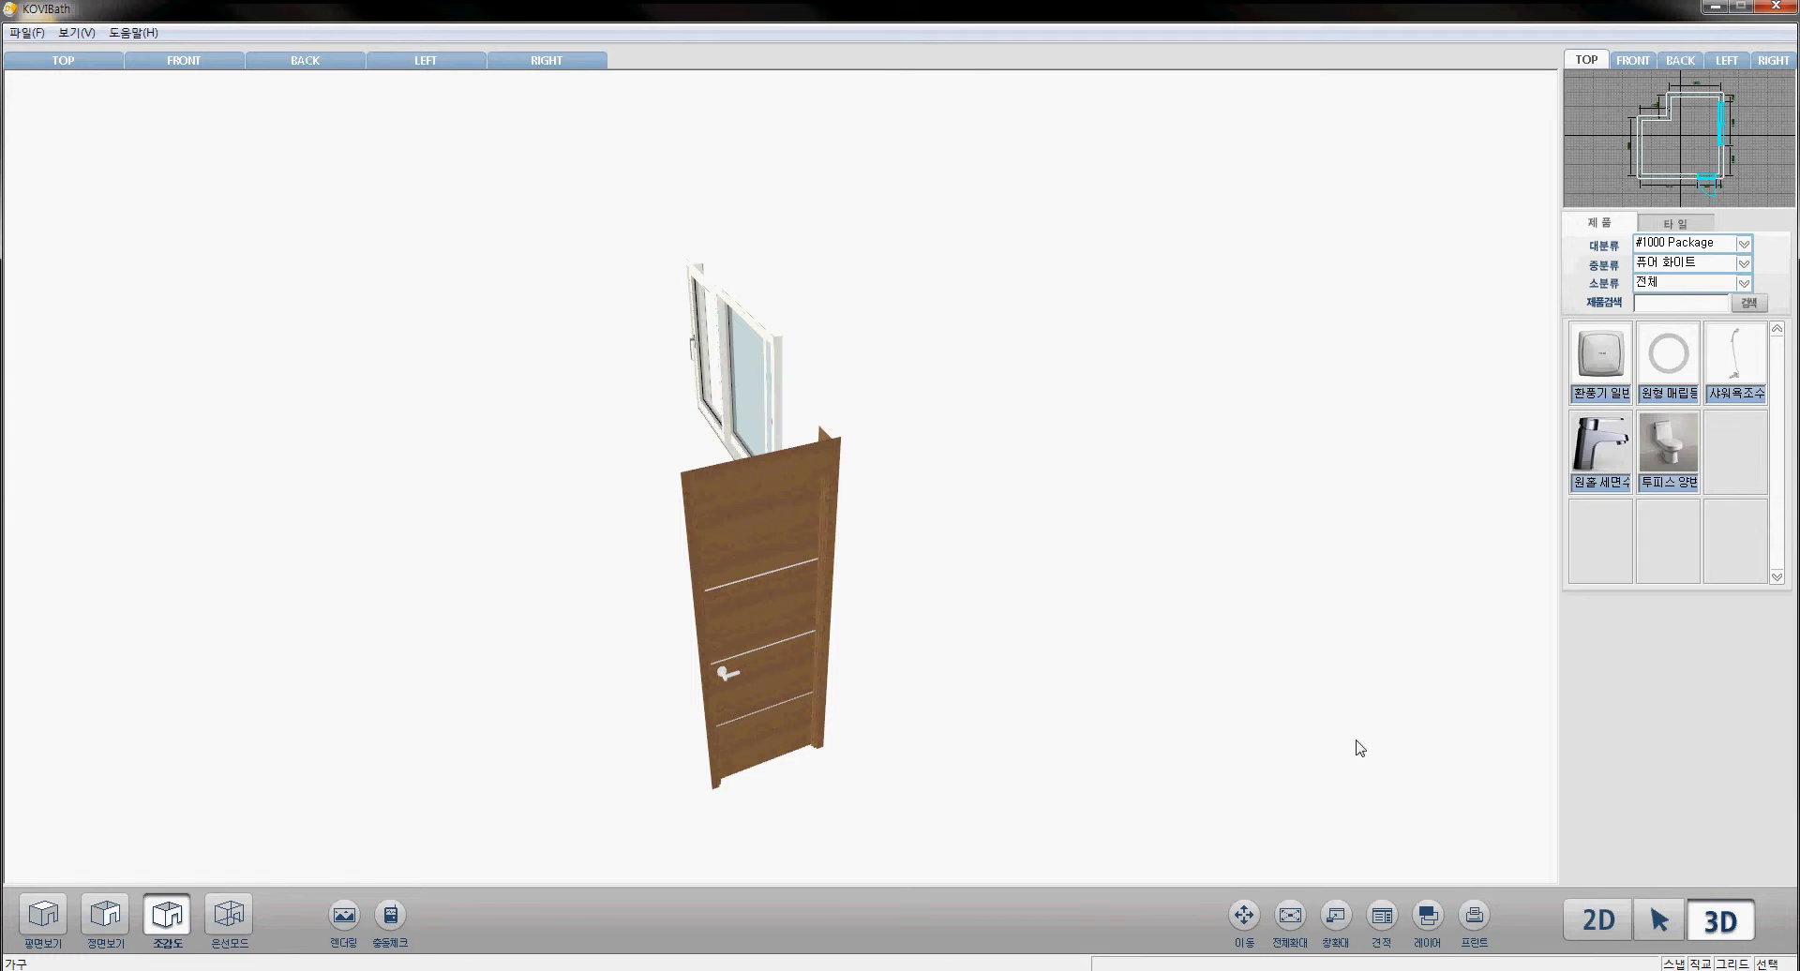
left_click(1598, 921)
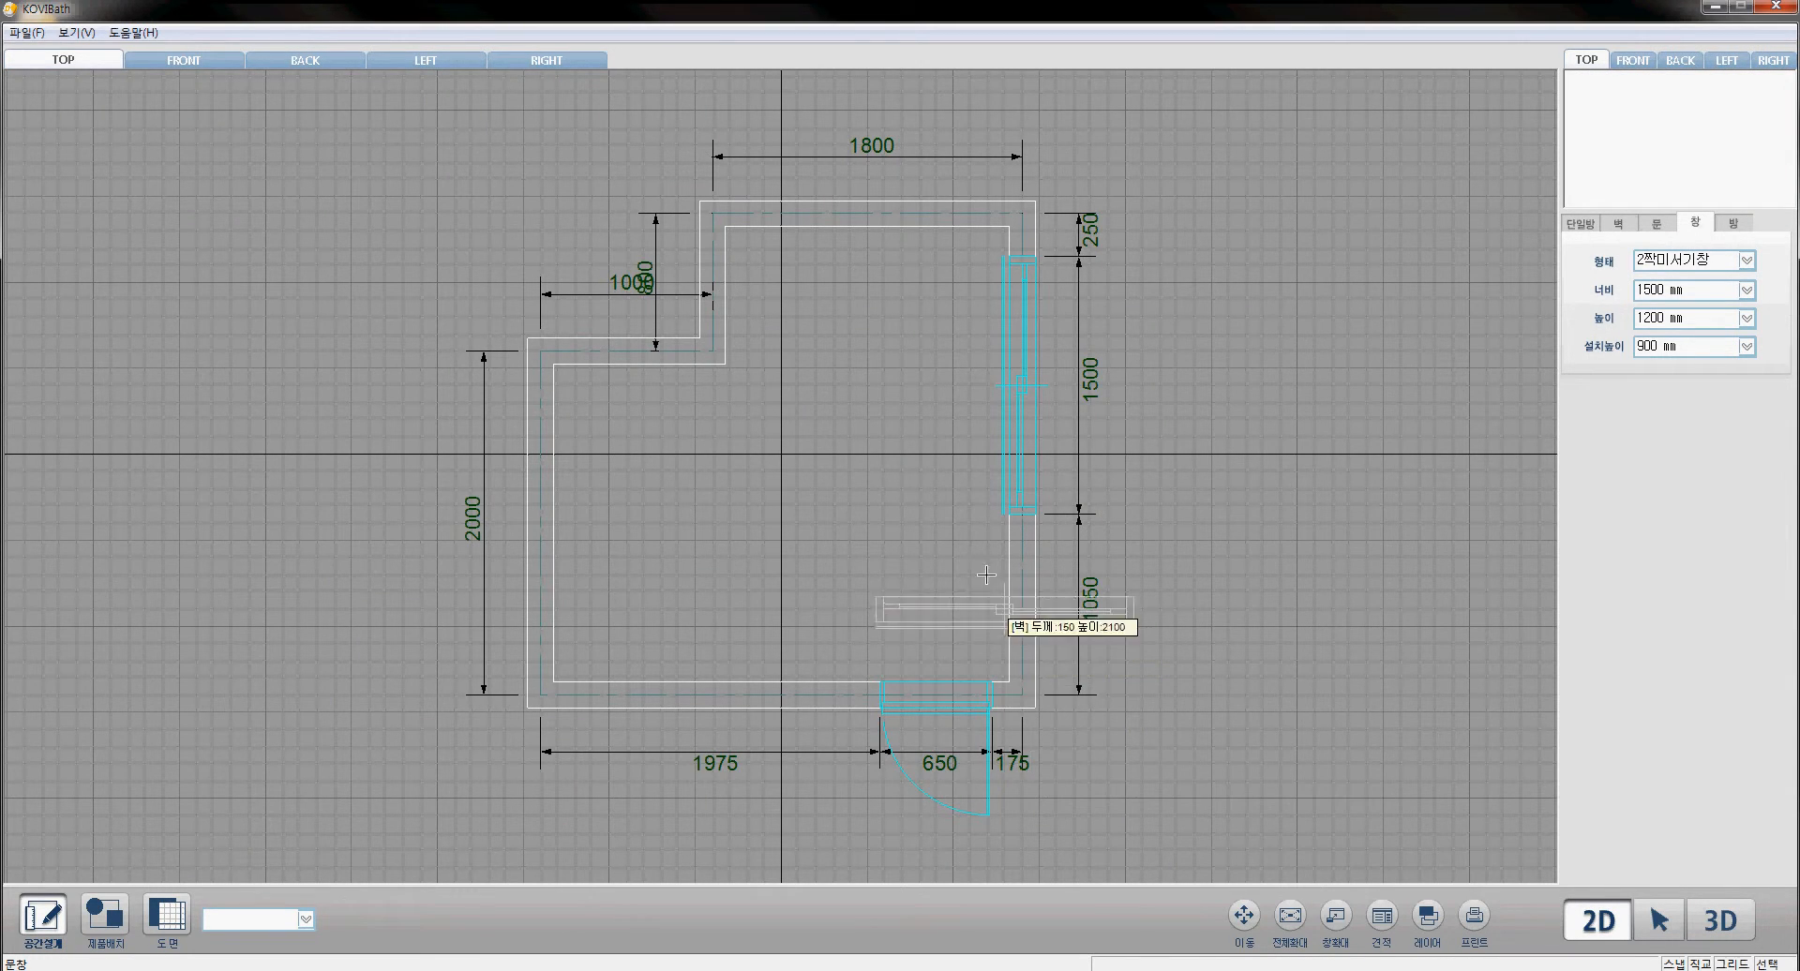
middle_click_drag(973, 573, 982, 573)
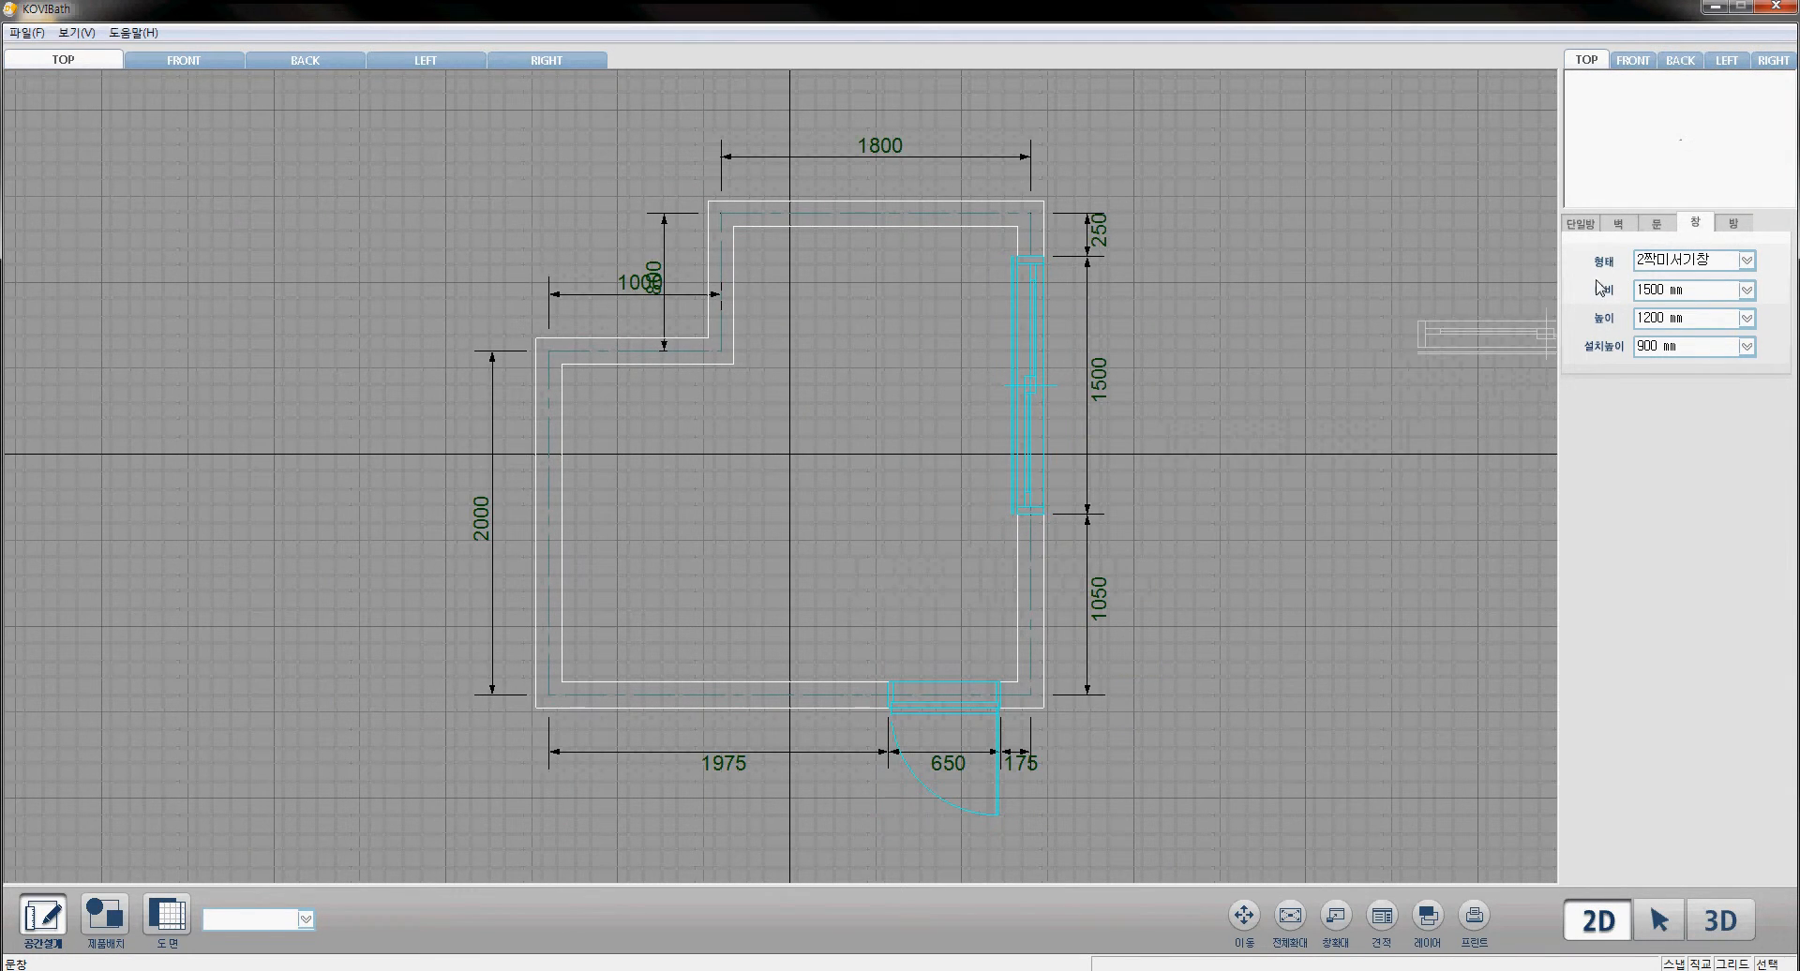
Step: Open the room settings and check in 3D how the model looks without a defined room, returning to 2D
left_click(1736, 228)
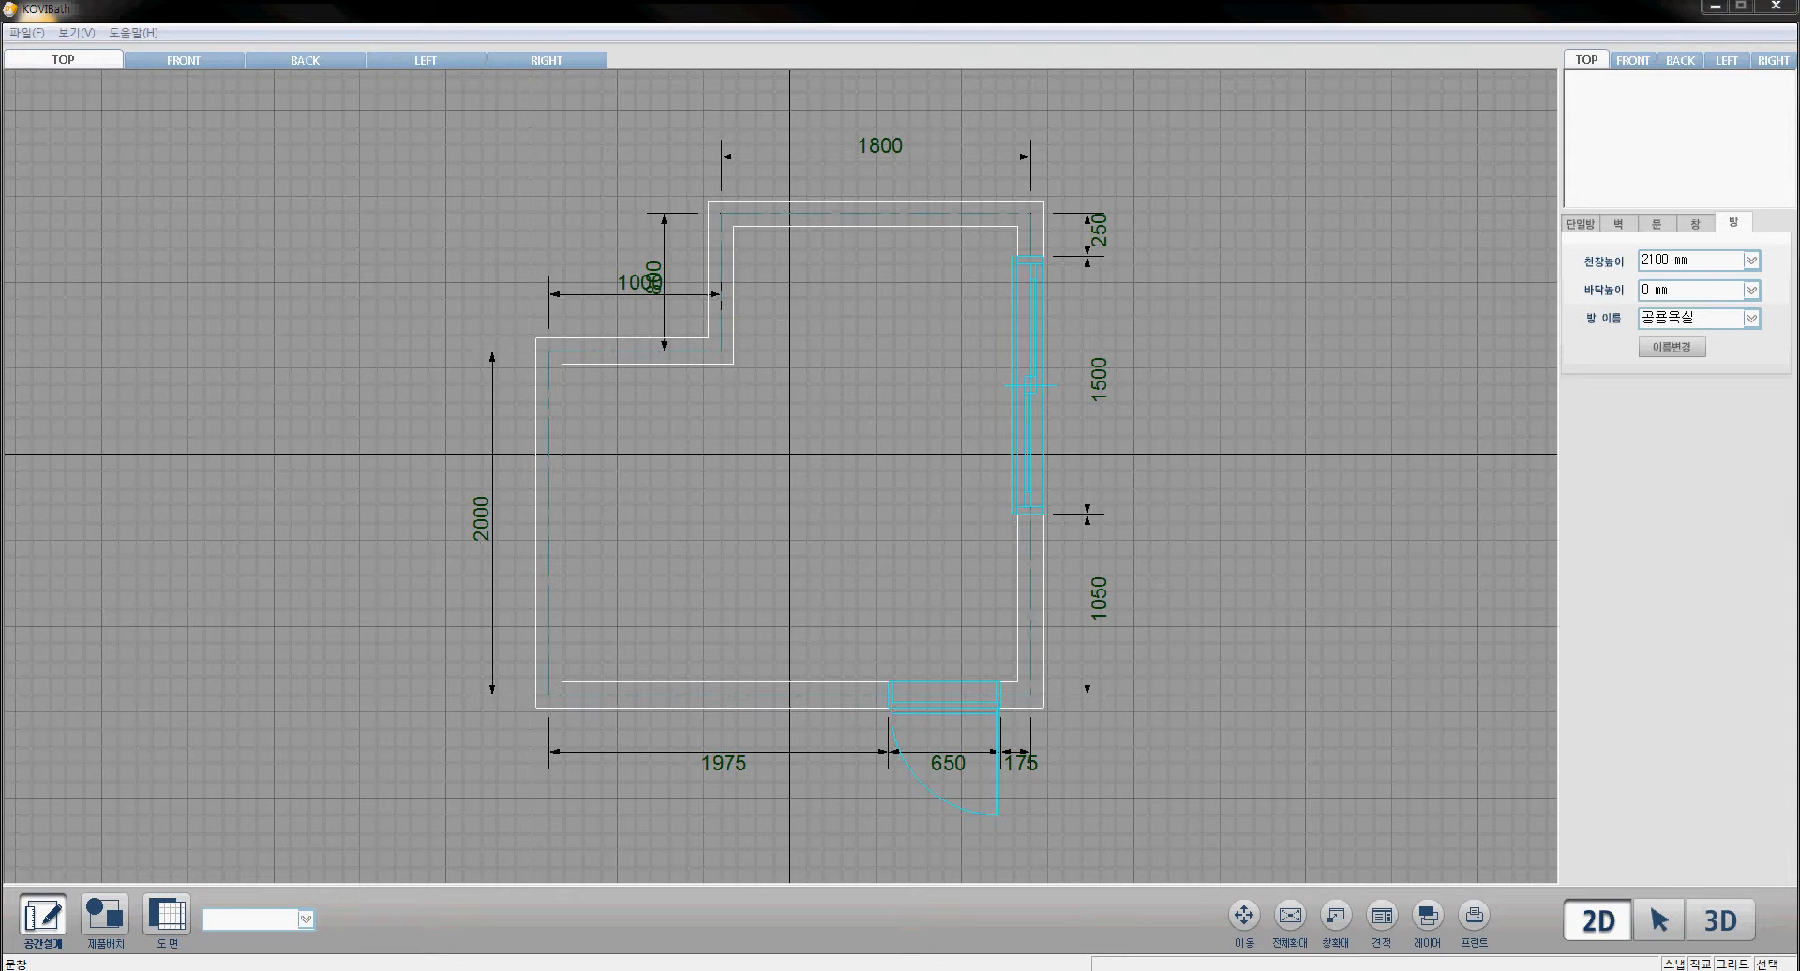
middle_click_drag(803, 470, 815, 469)
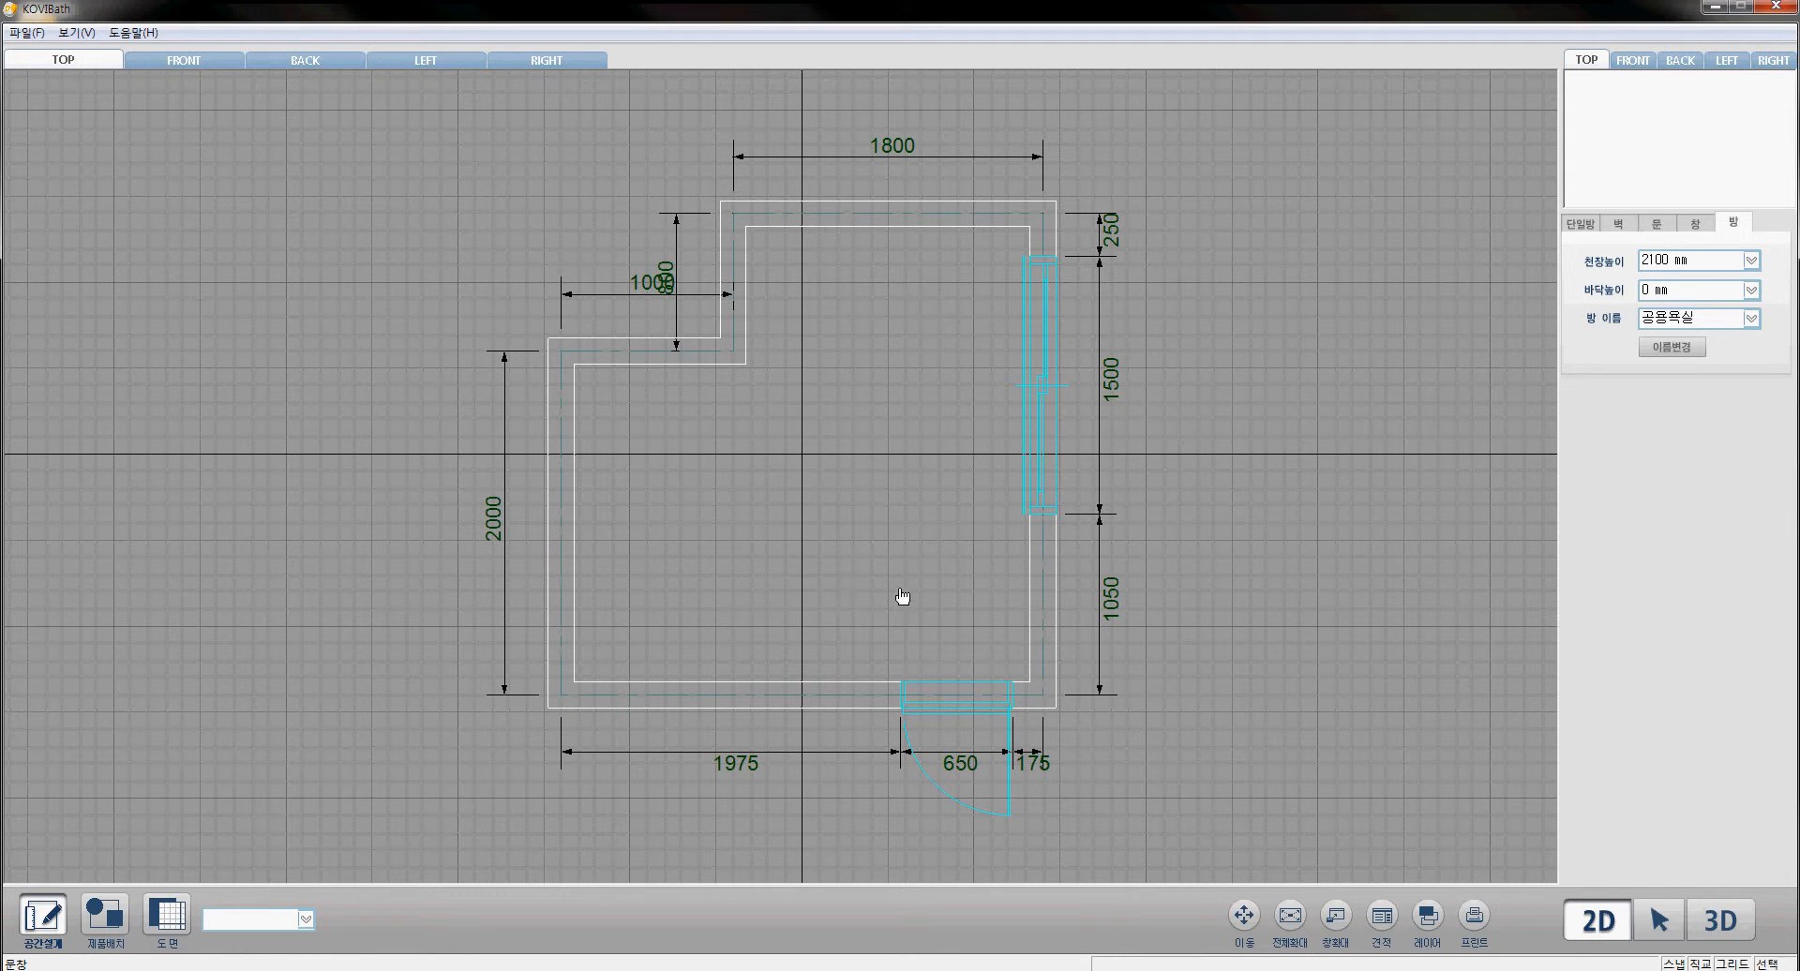
left_click(1717, 928)
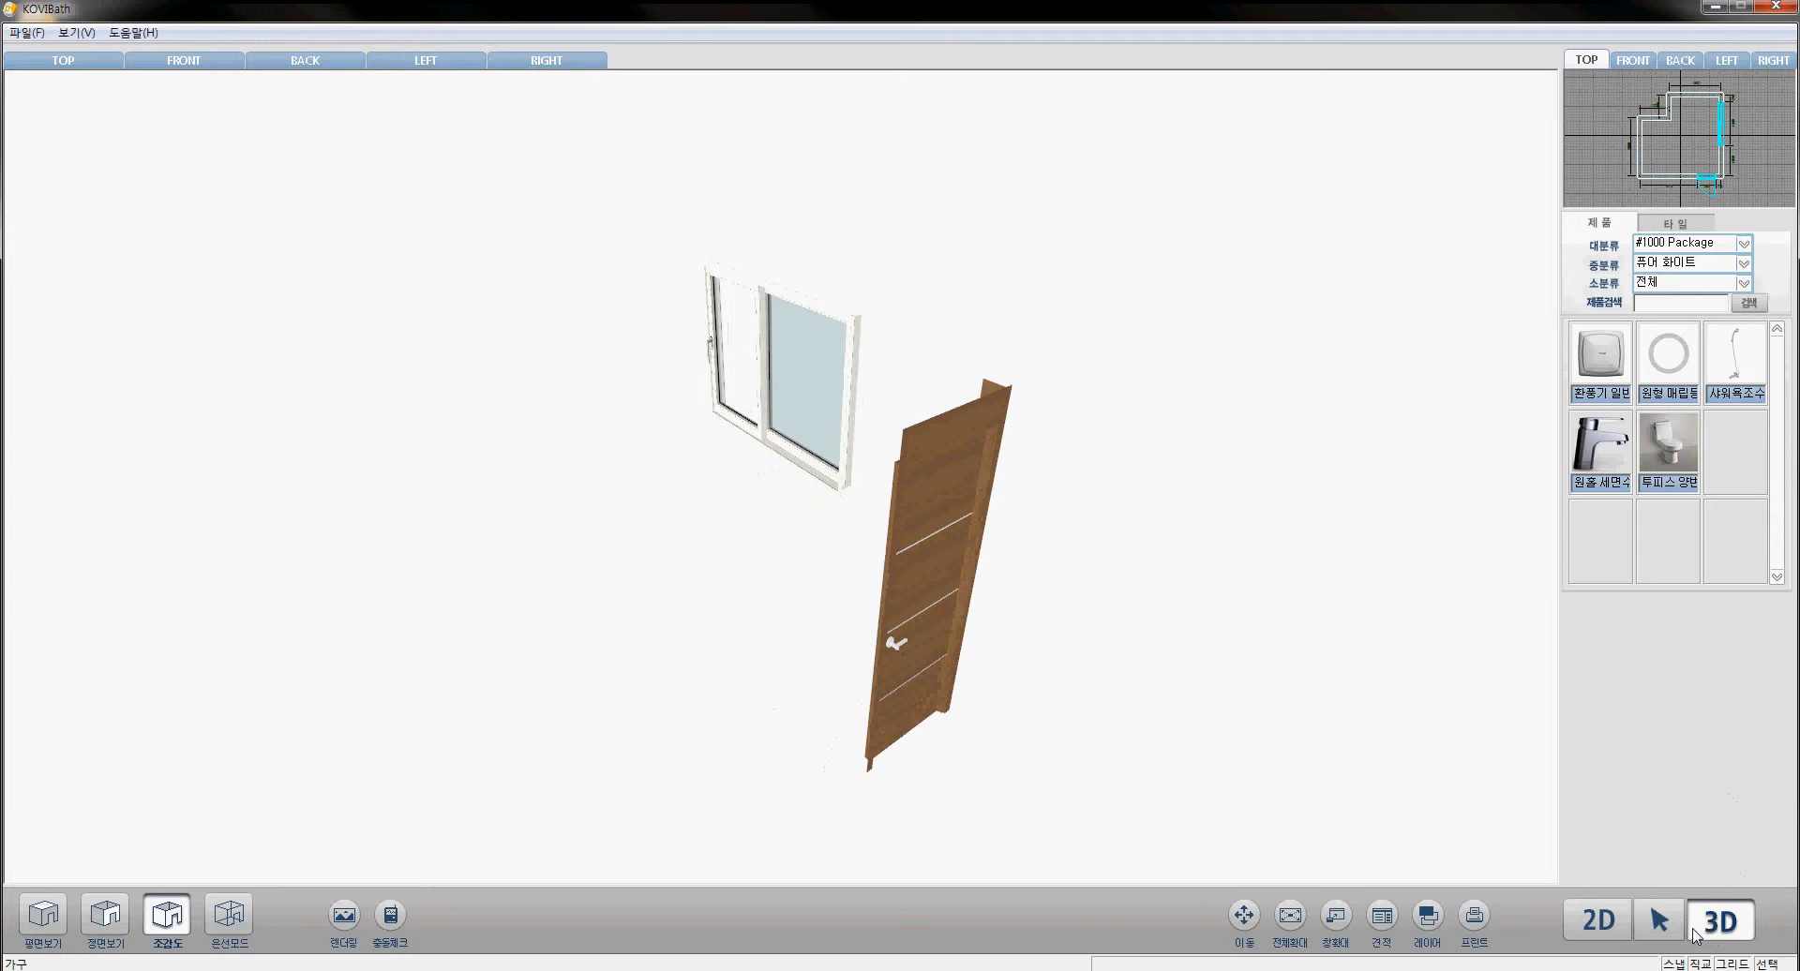
left_click_drag(755, 634, 668, 633)
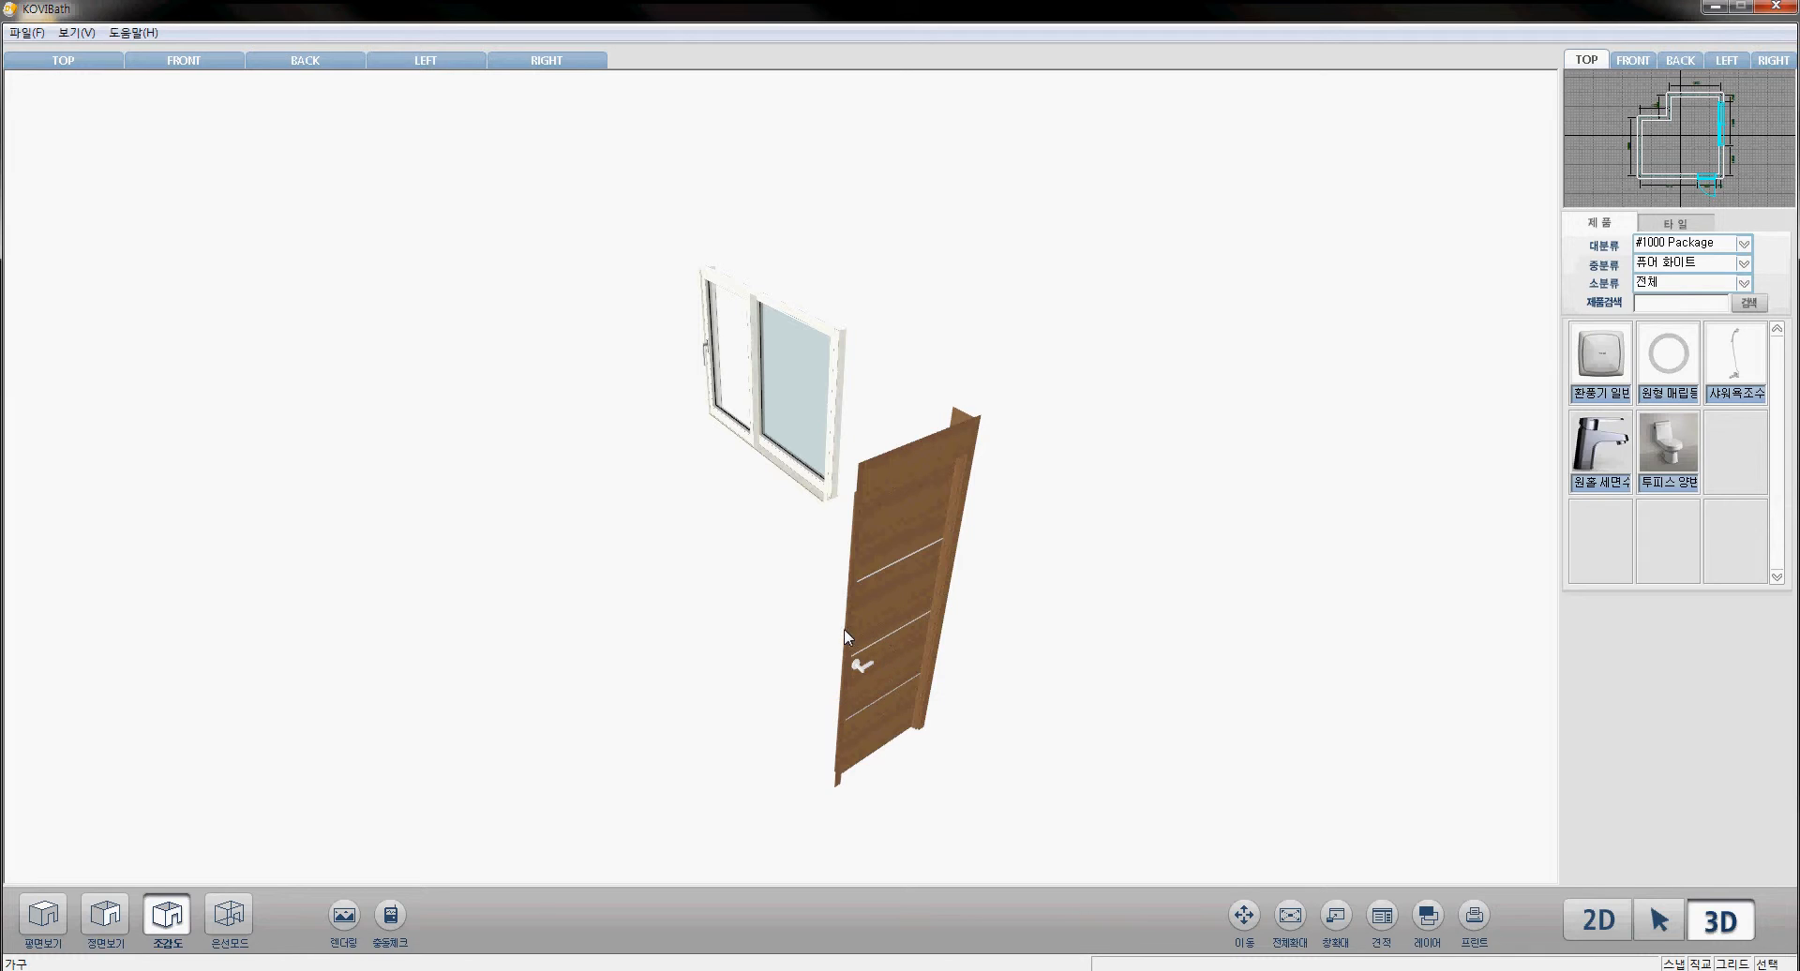
left_click(1601, 921)
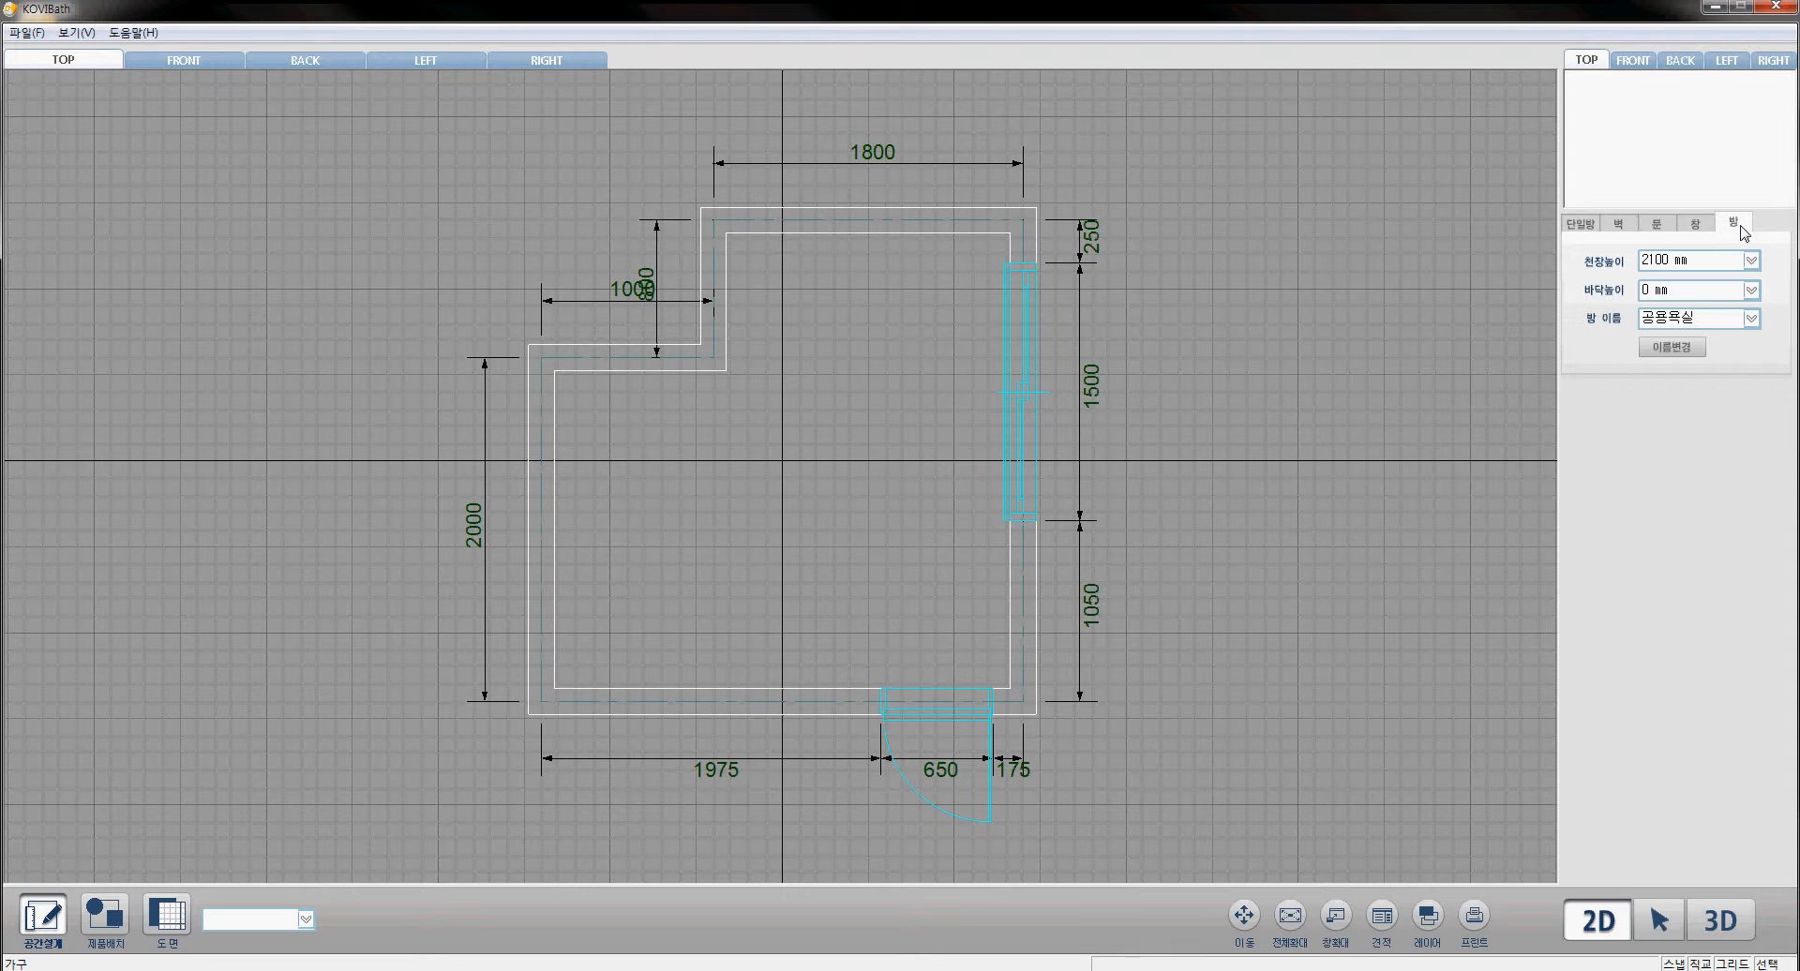
Step: Create a 공용욕실 room inside the walls with a 2100 mm ceiling height and 0 mm floor height
left_click(1702, 258)
left_click(1704, 290)
left_click(1708, 262)
left_click(1709, 318)
left_click(807, 482)
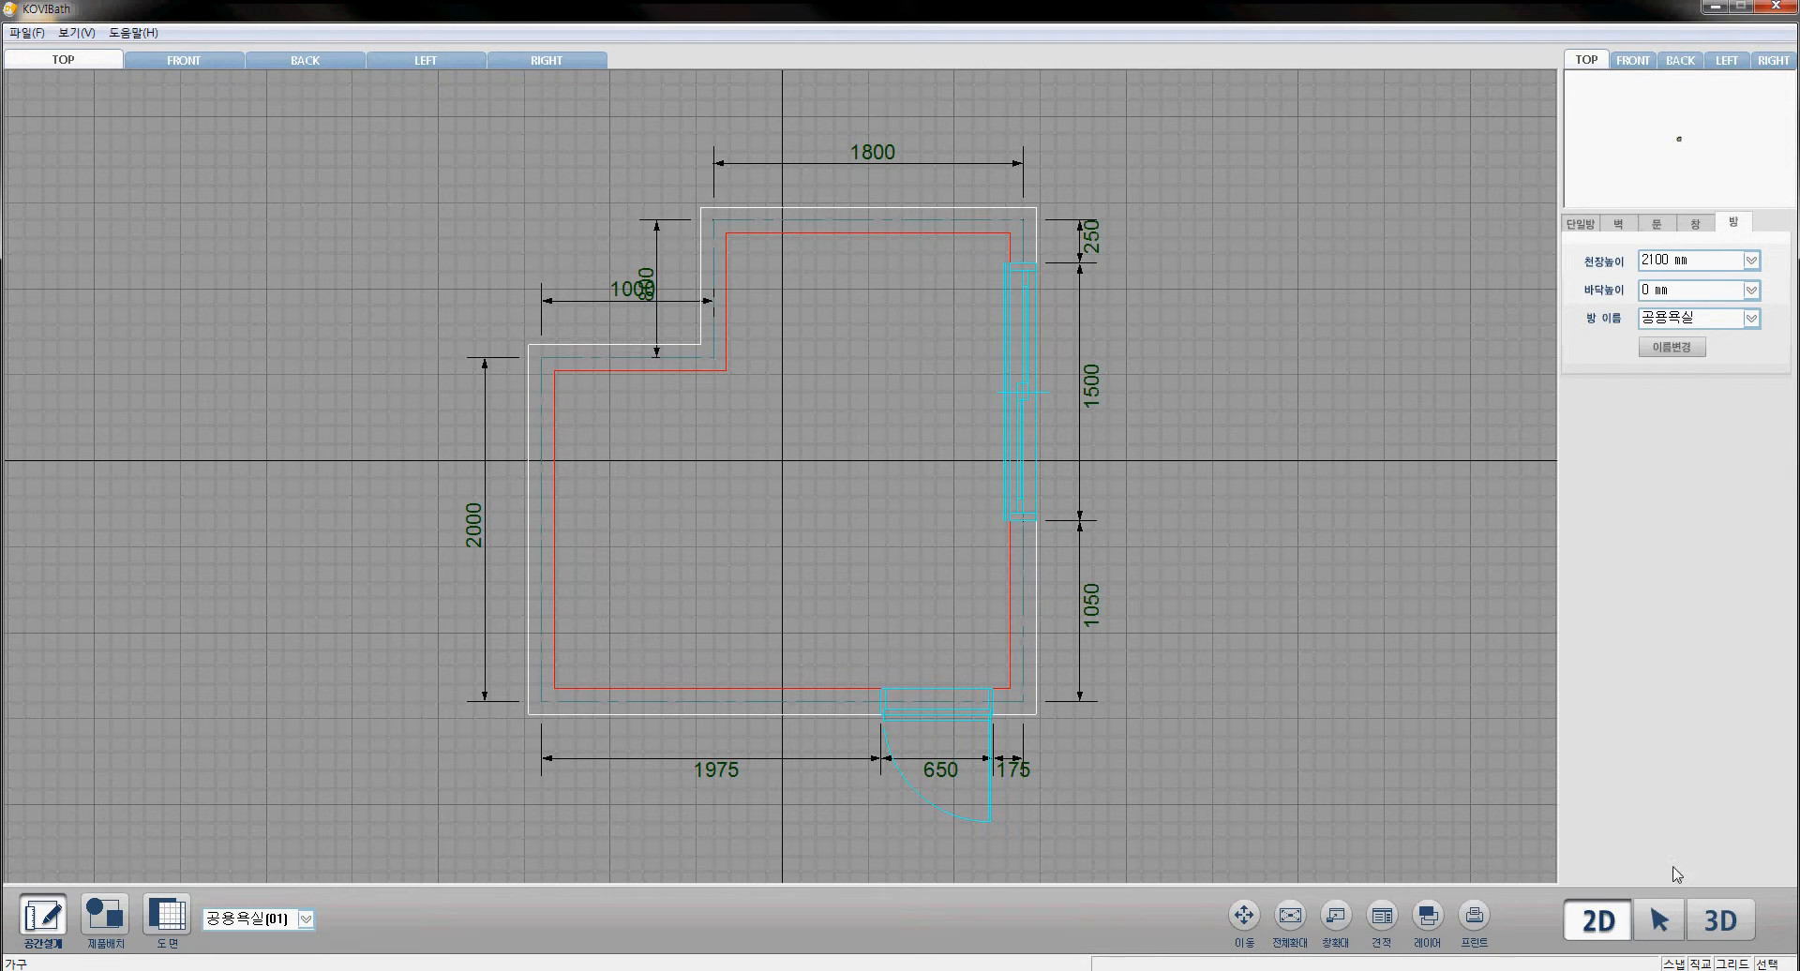
Step: Inspect the room's walls and floor from different angles in 3D, and return to the 2D plan
left_click(1721, 920)
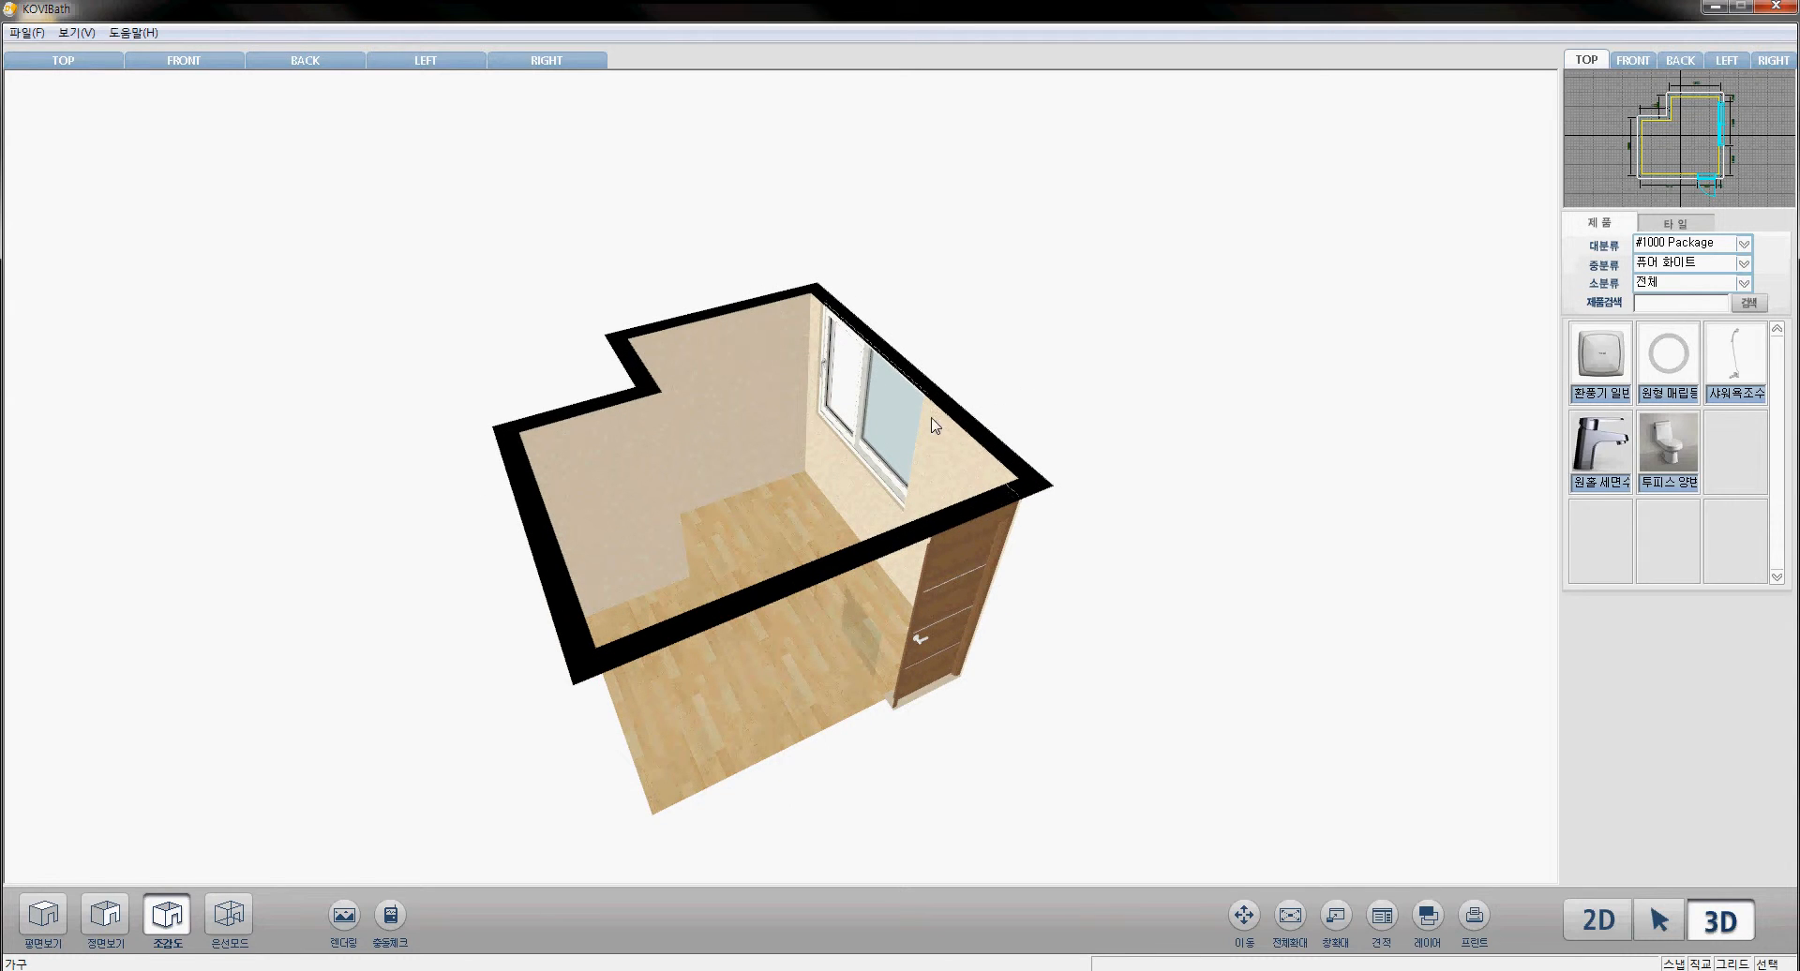
left_click_drag(891, 642, 812, 653)
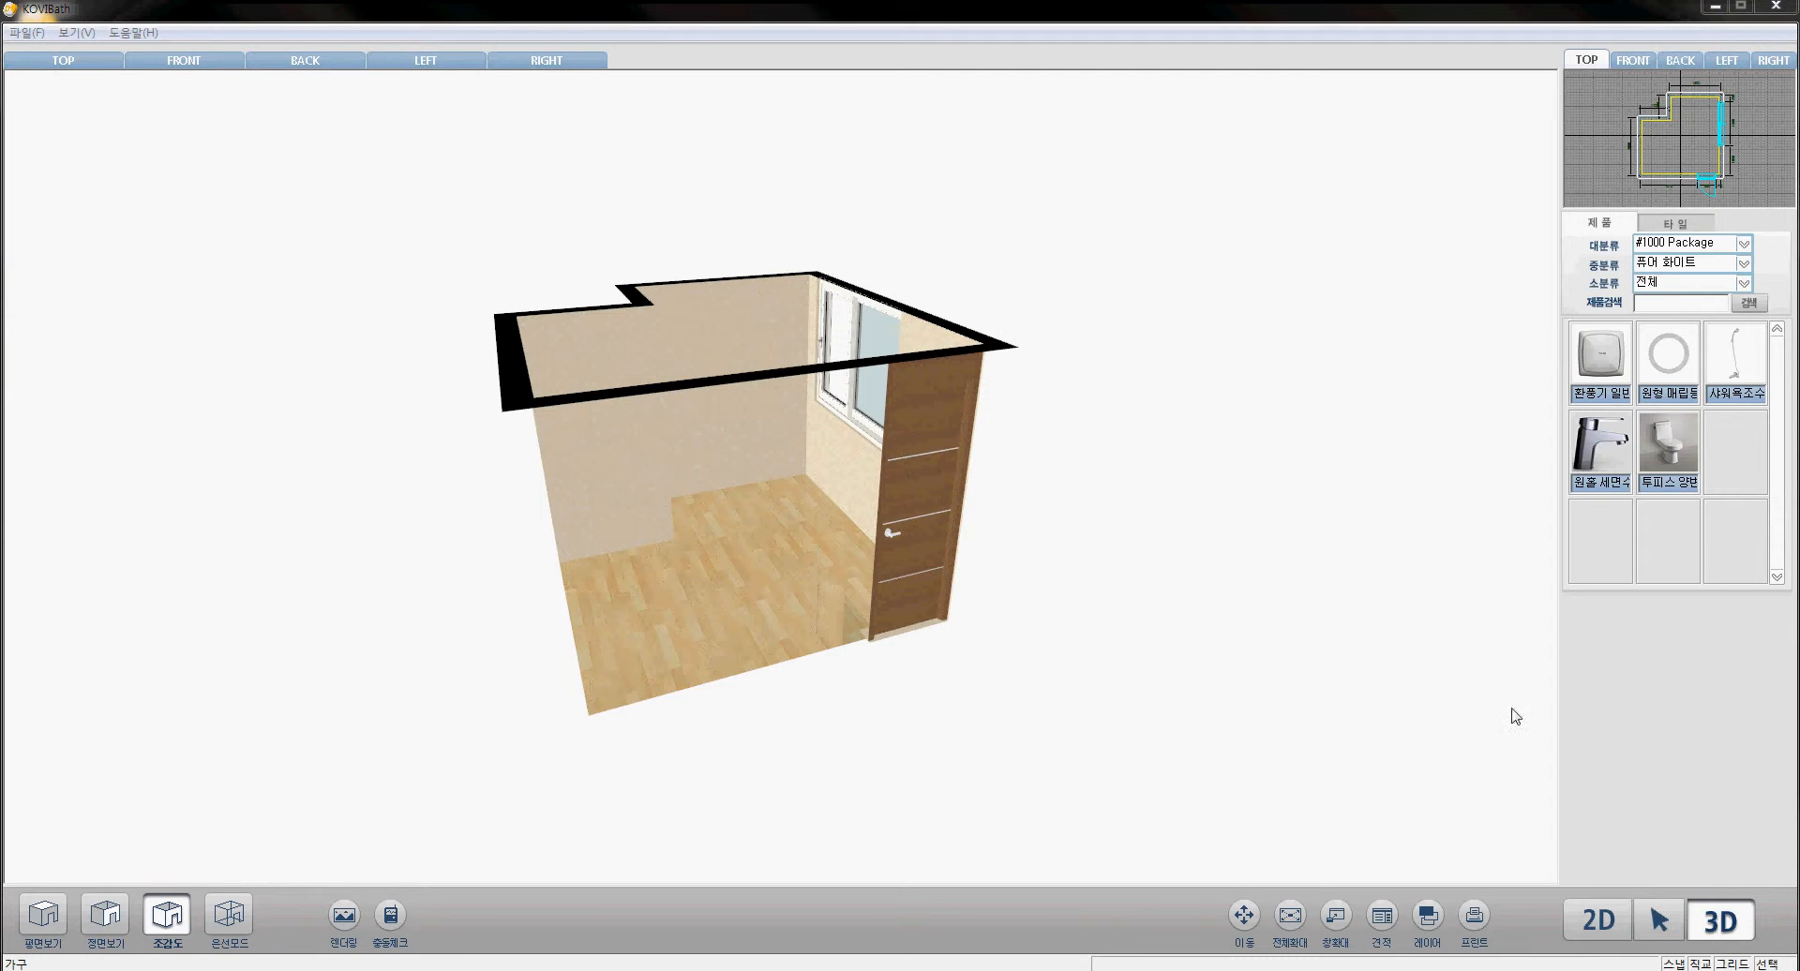
left_click_drag(756, 496, 772, 487)
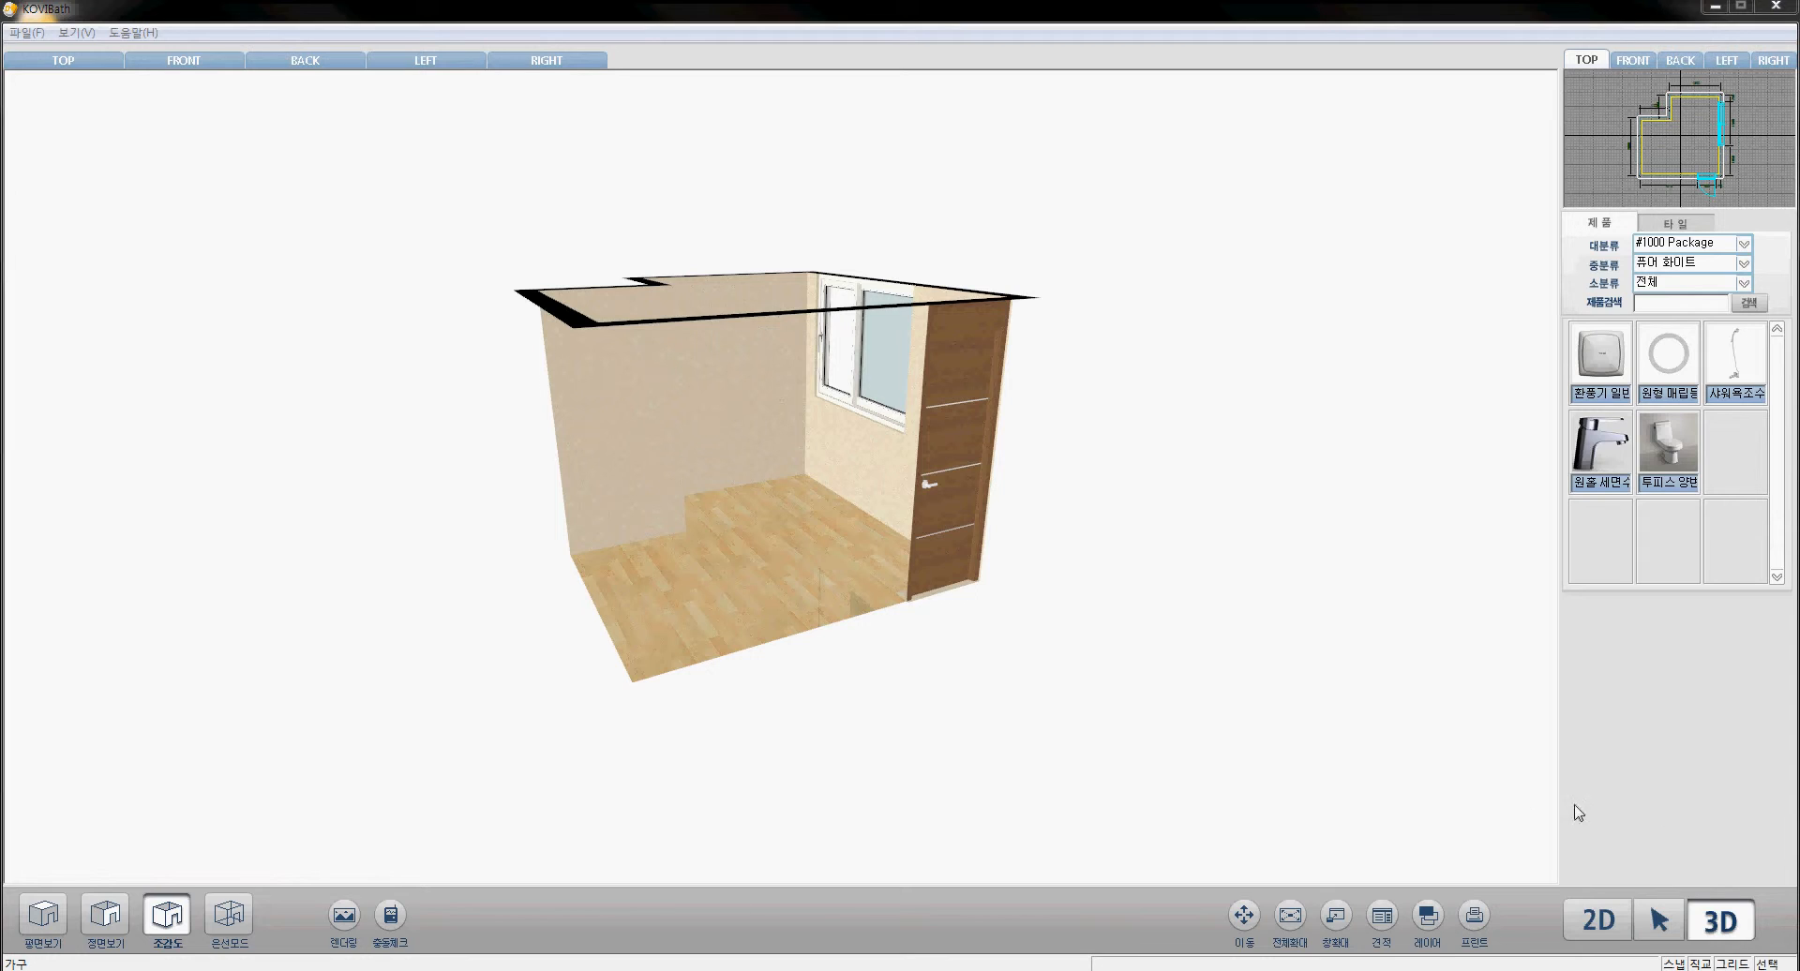
left_click(1599, 922)
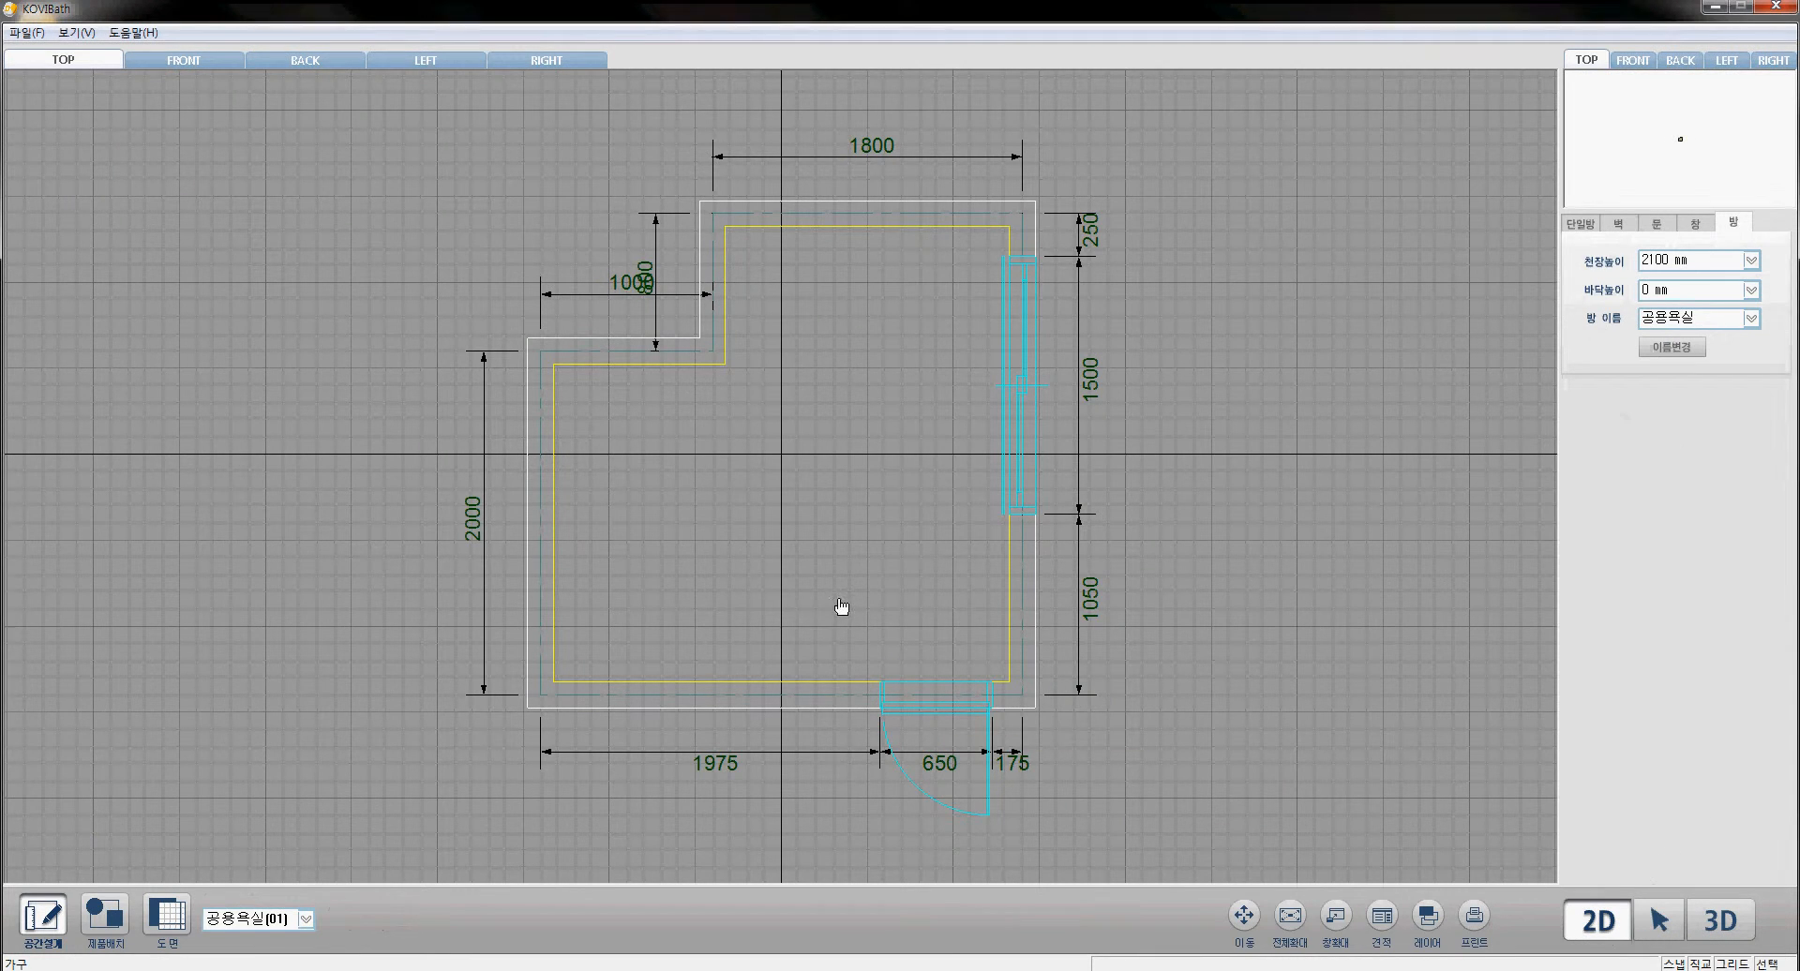
Step: Select the 공용욕실 room inside the walls and remove it
left_click(851, 570)
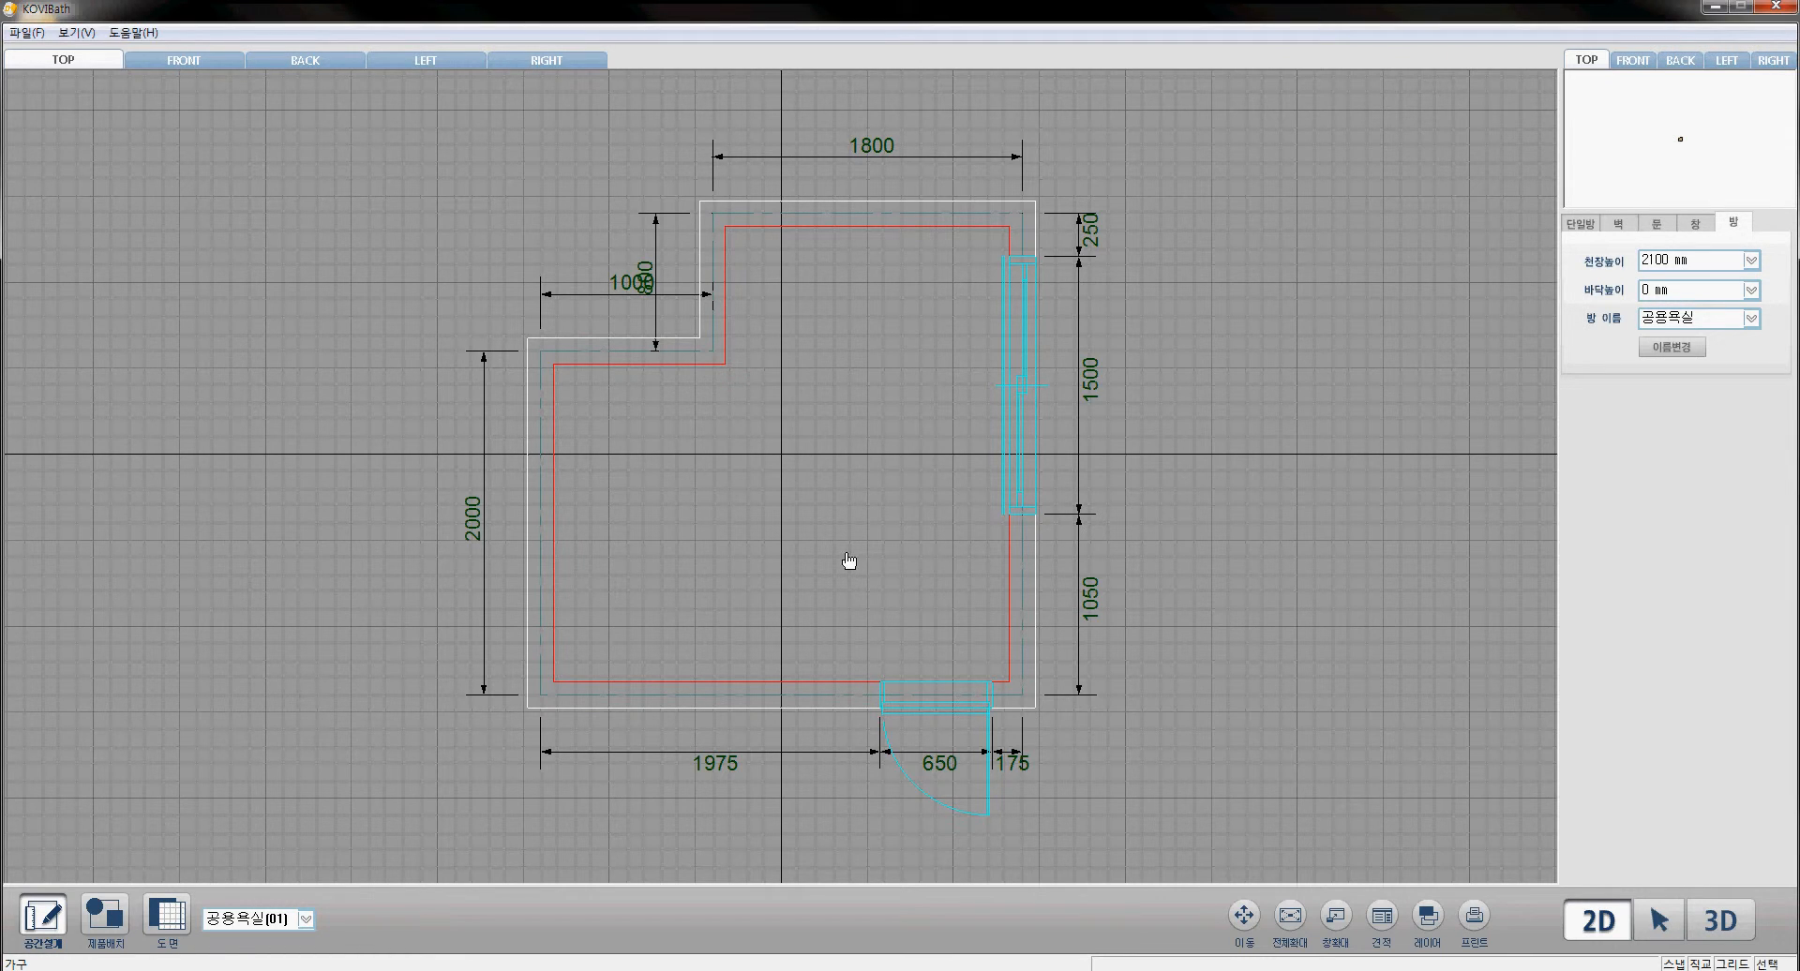
left_click(846, 553)
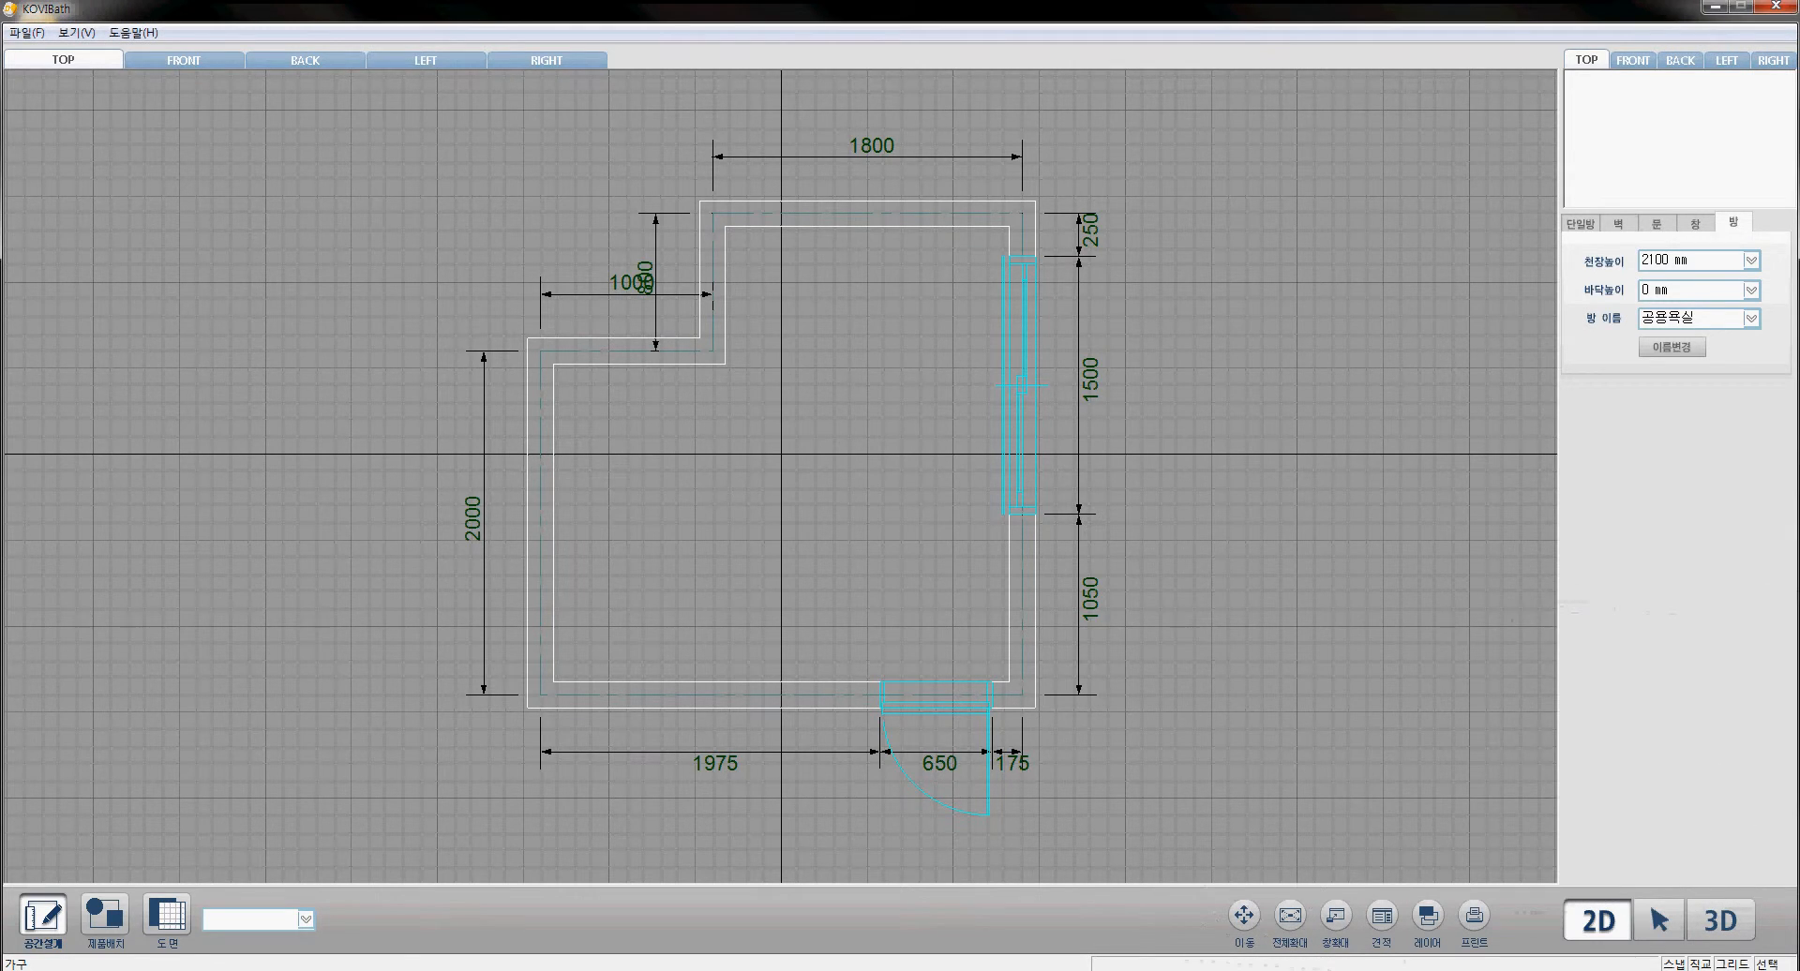
left_click(429, 970)
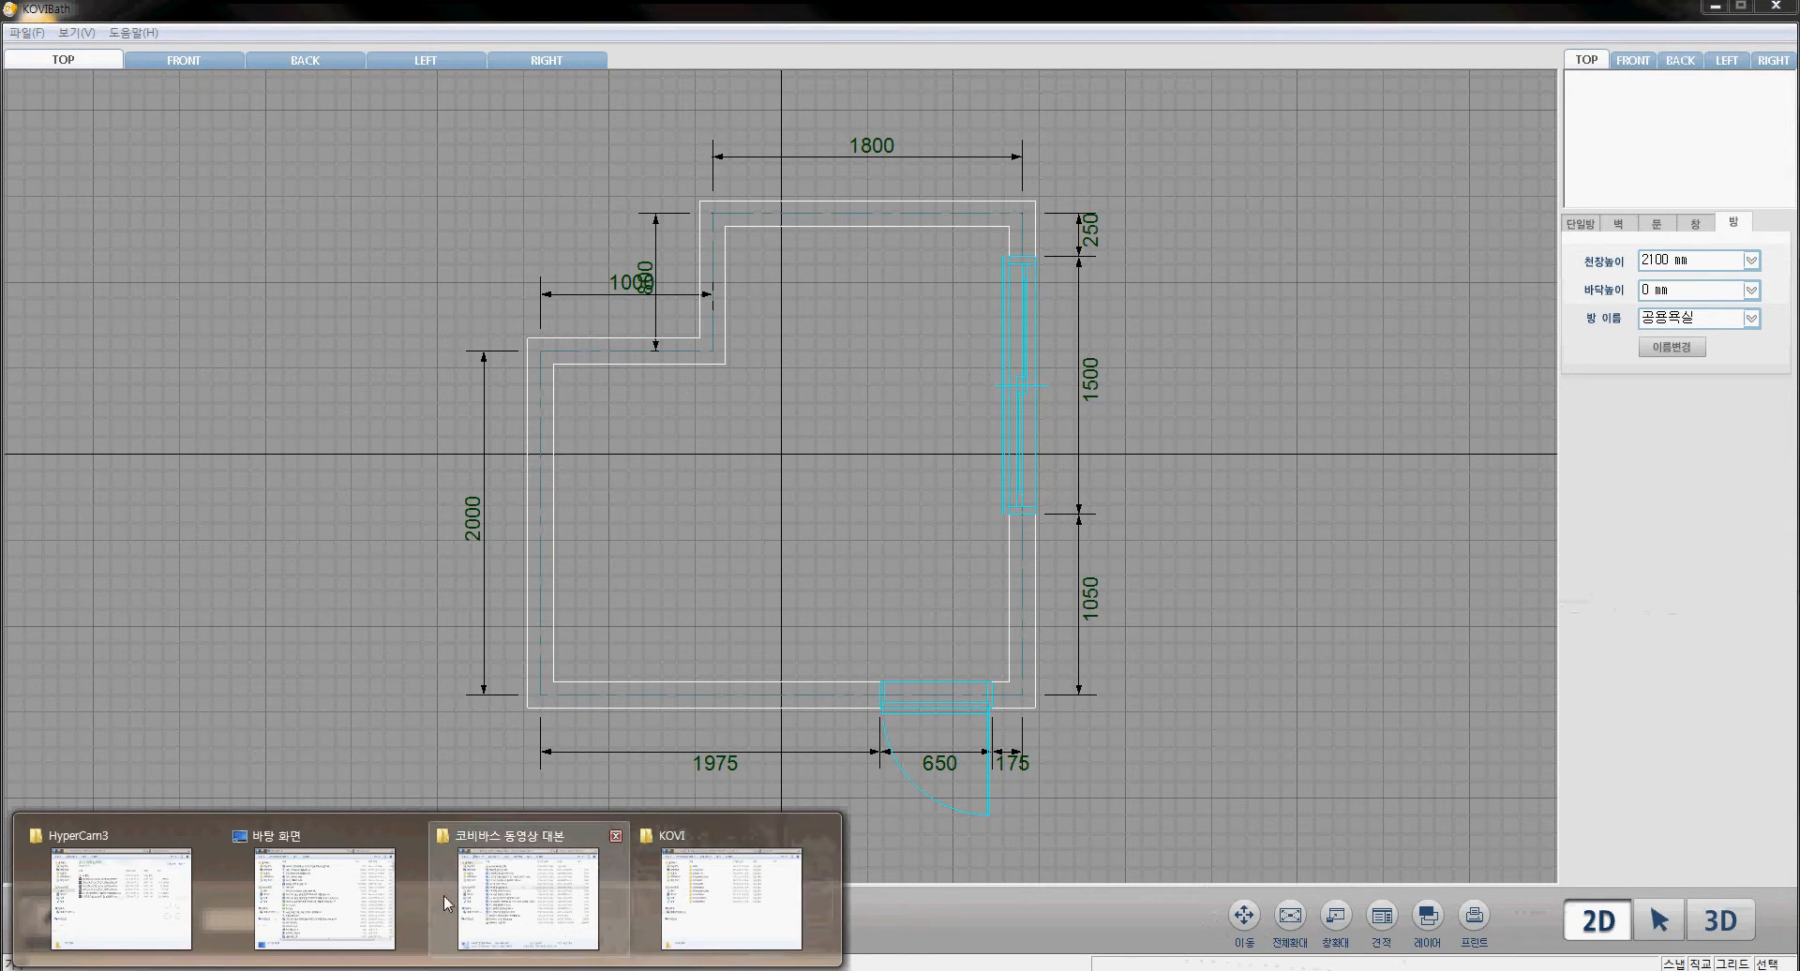
left_click(482, 895)
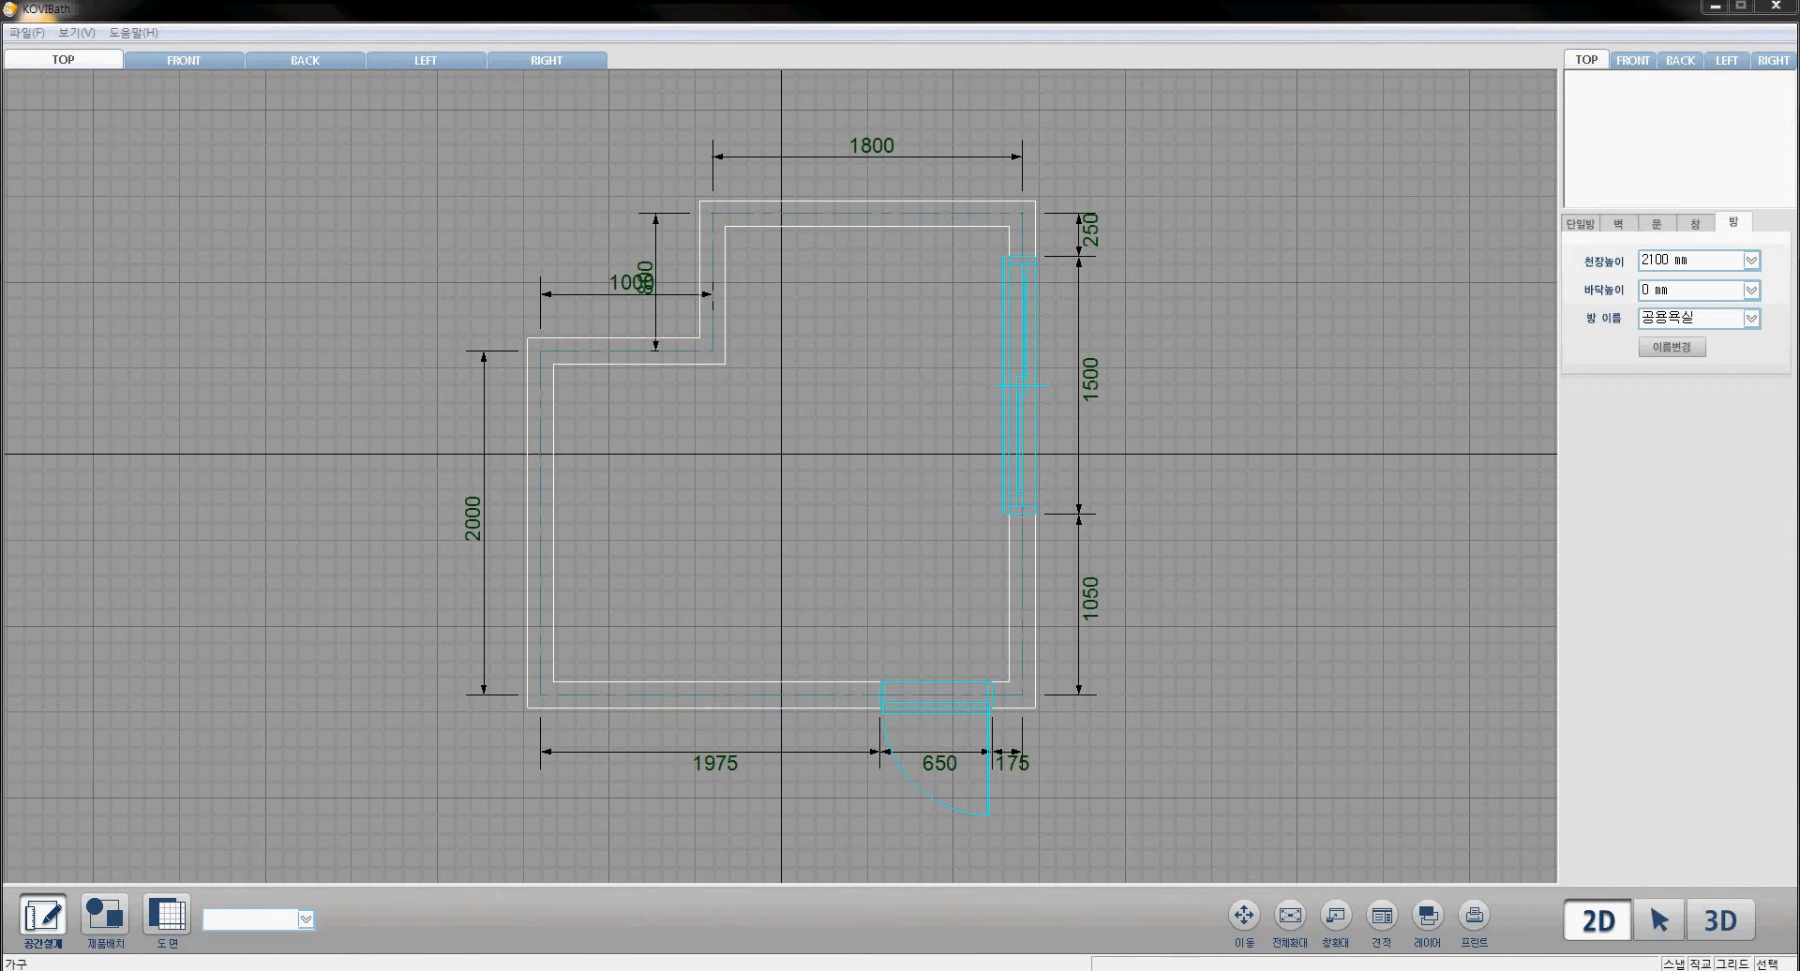
Step: Try creating the 공용욕실 room from a point outside the walls, and remove it
left_click(1257, 590)
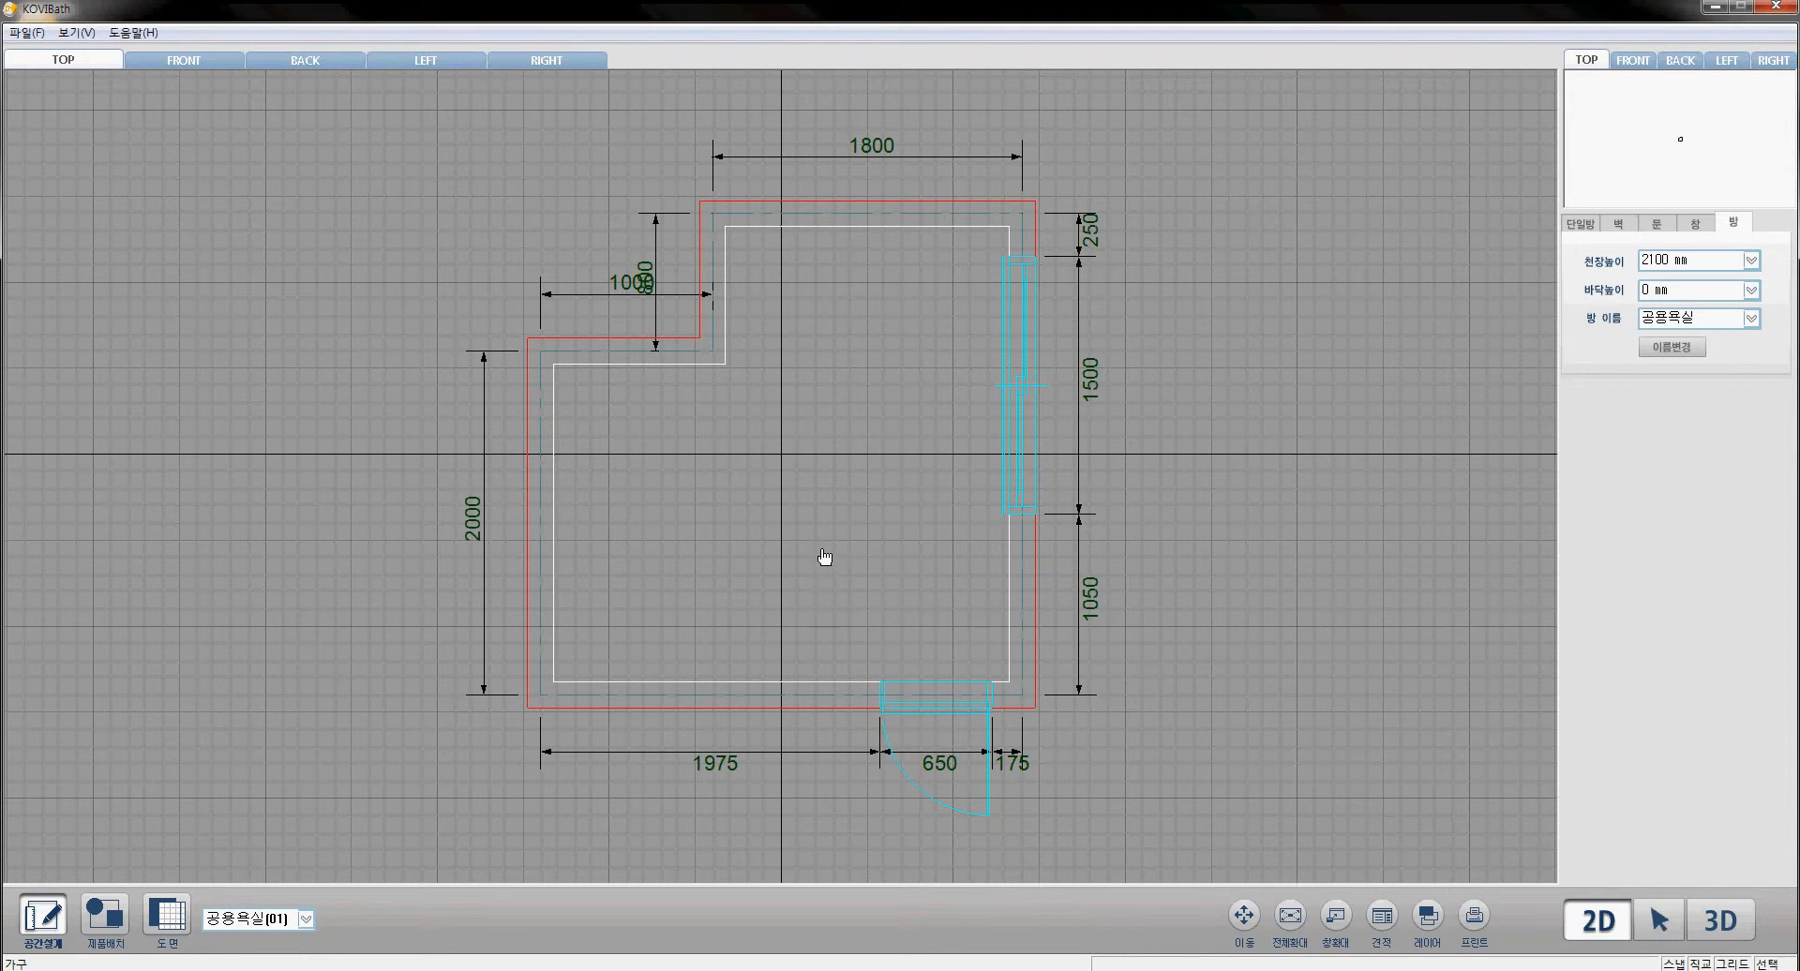
left_click(774, 478)
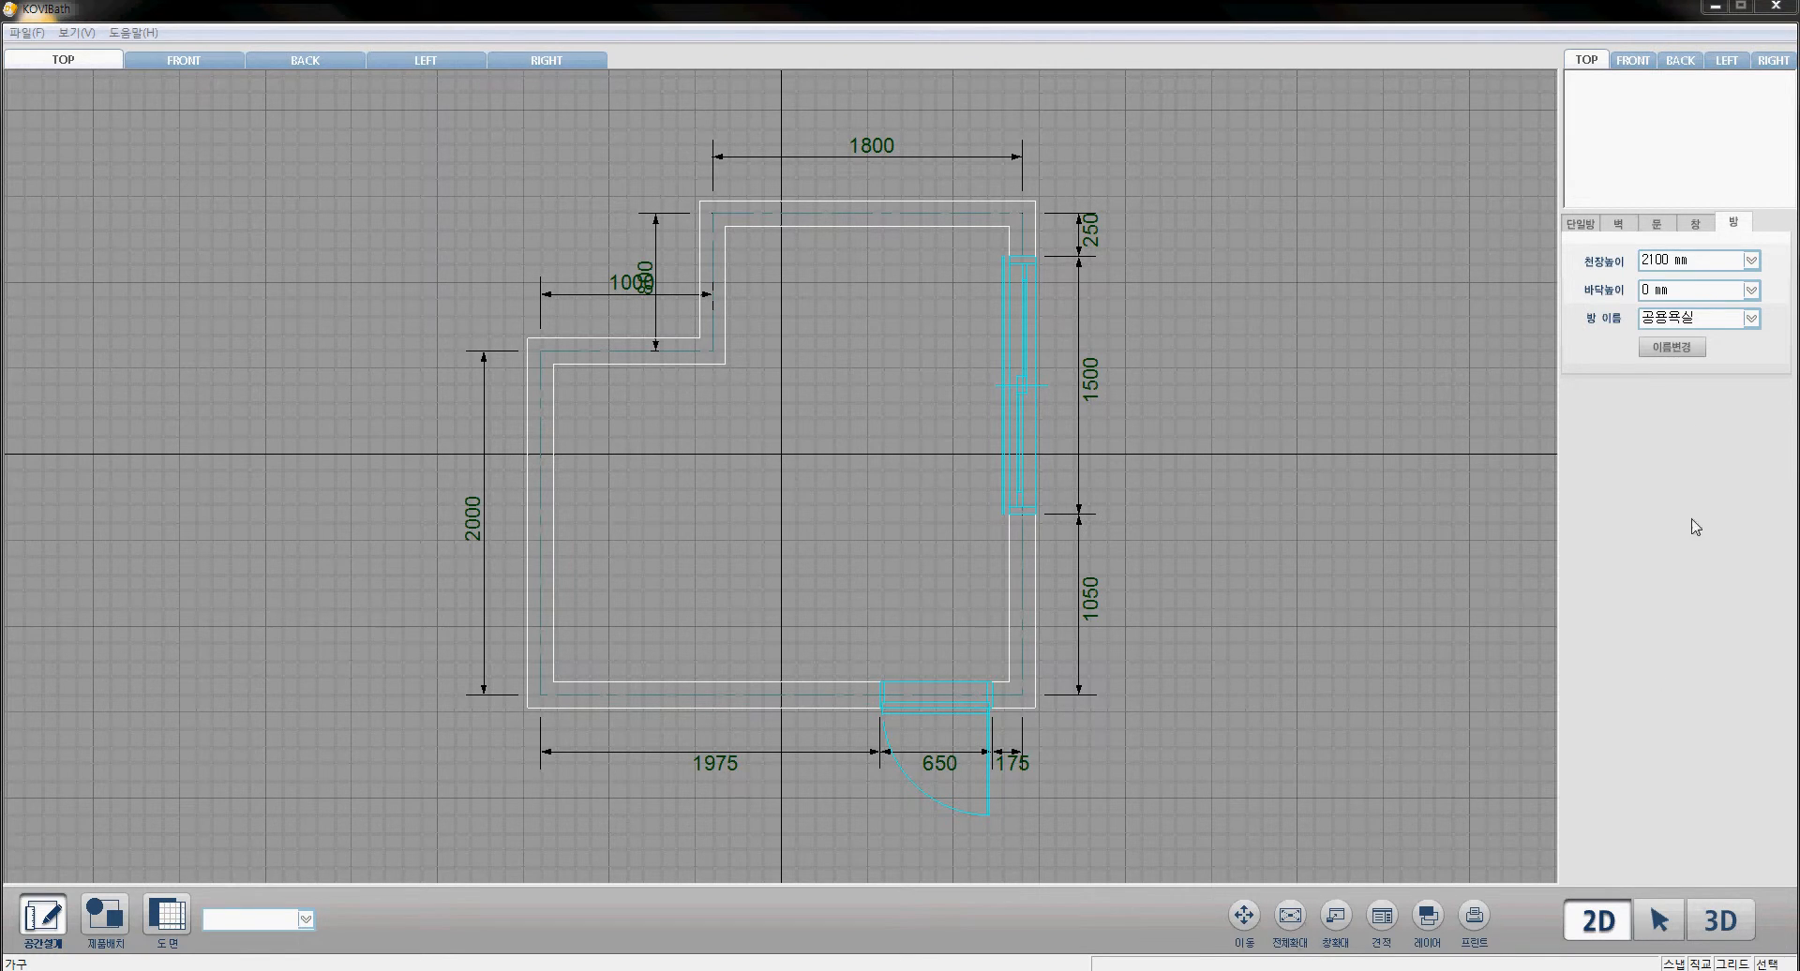
left_click(1579, 225)
left_click(1700, 225)
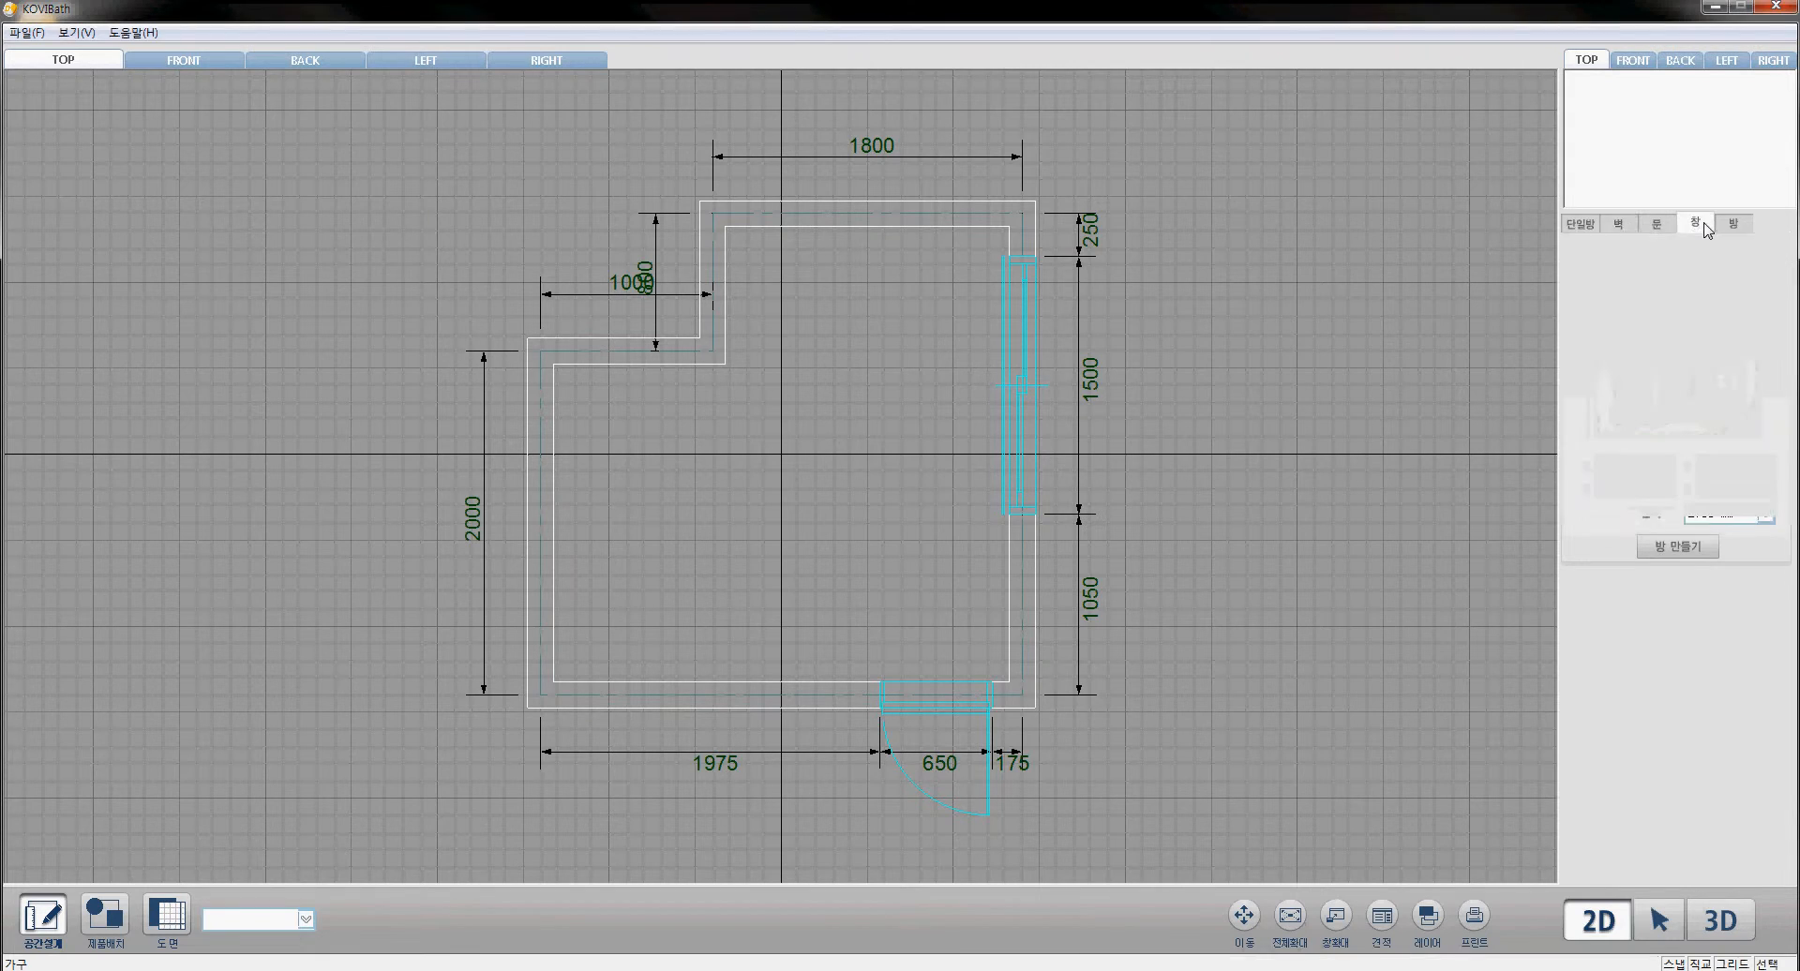
left_click(1591, 227)
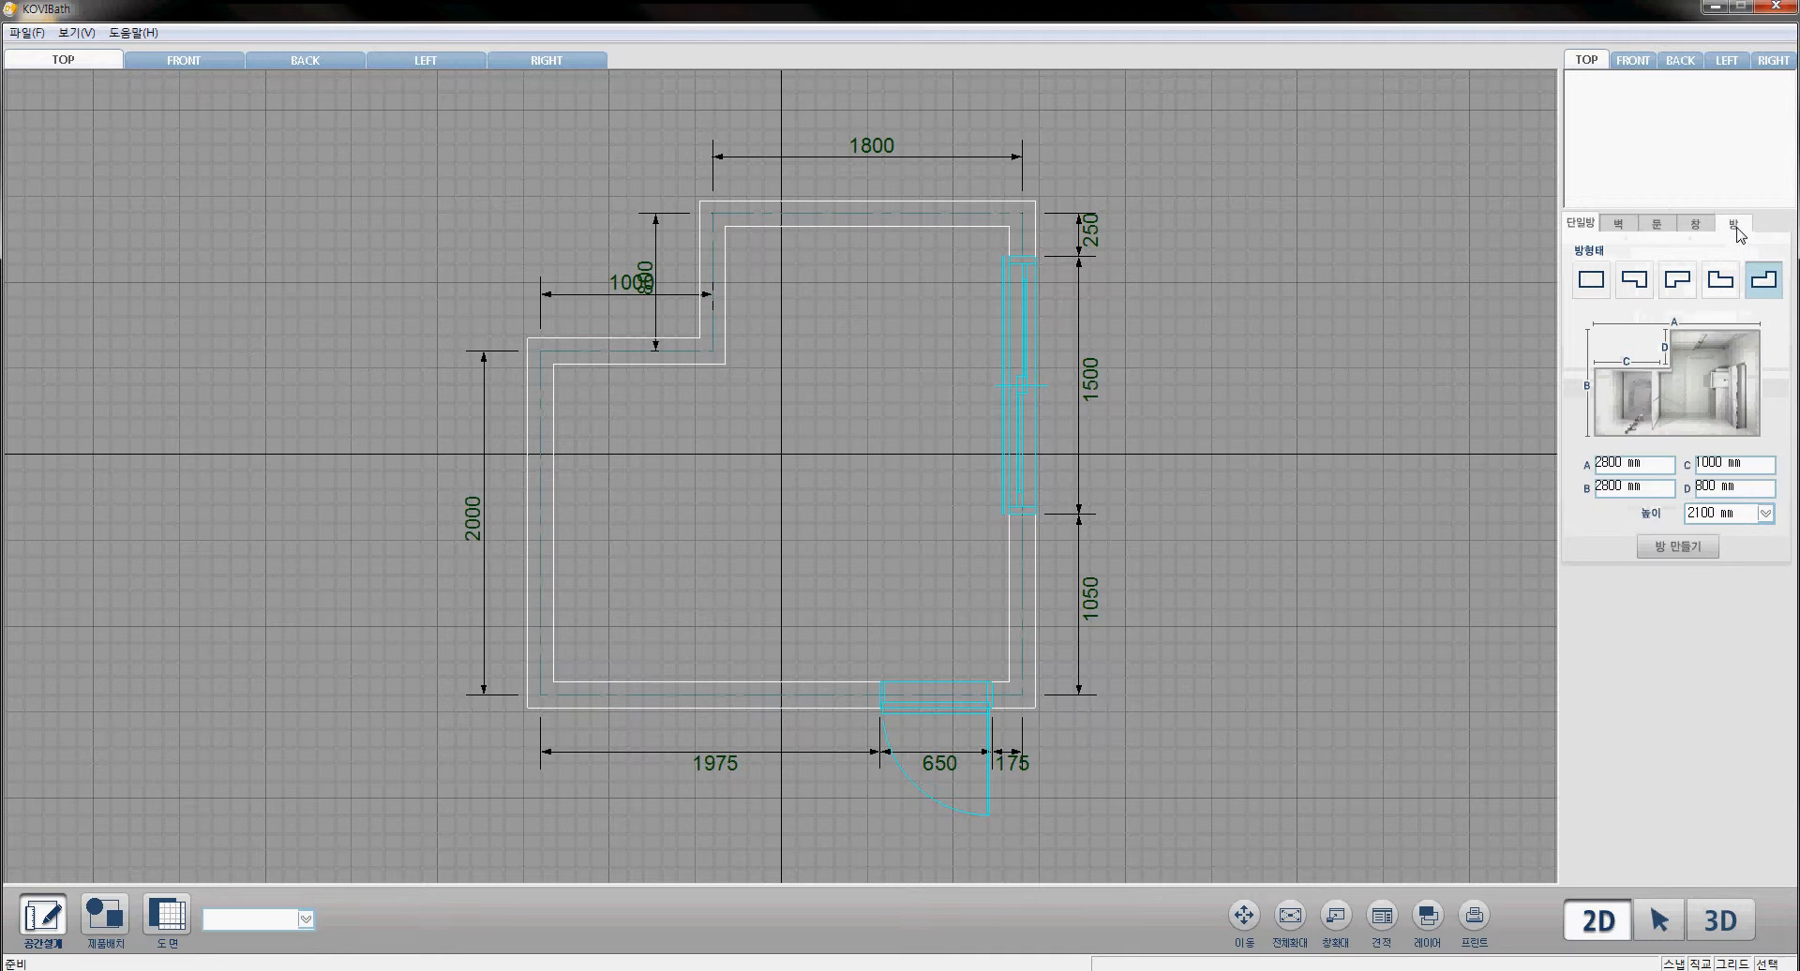
left_click(1689, 228)
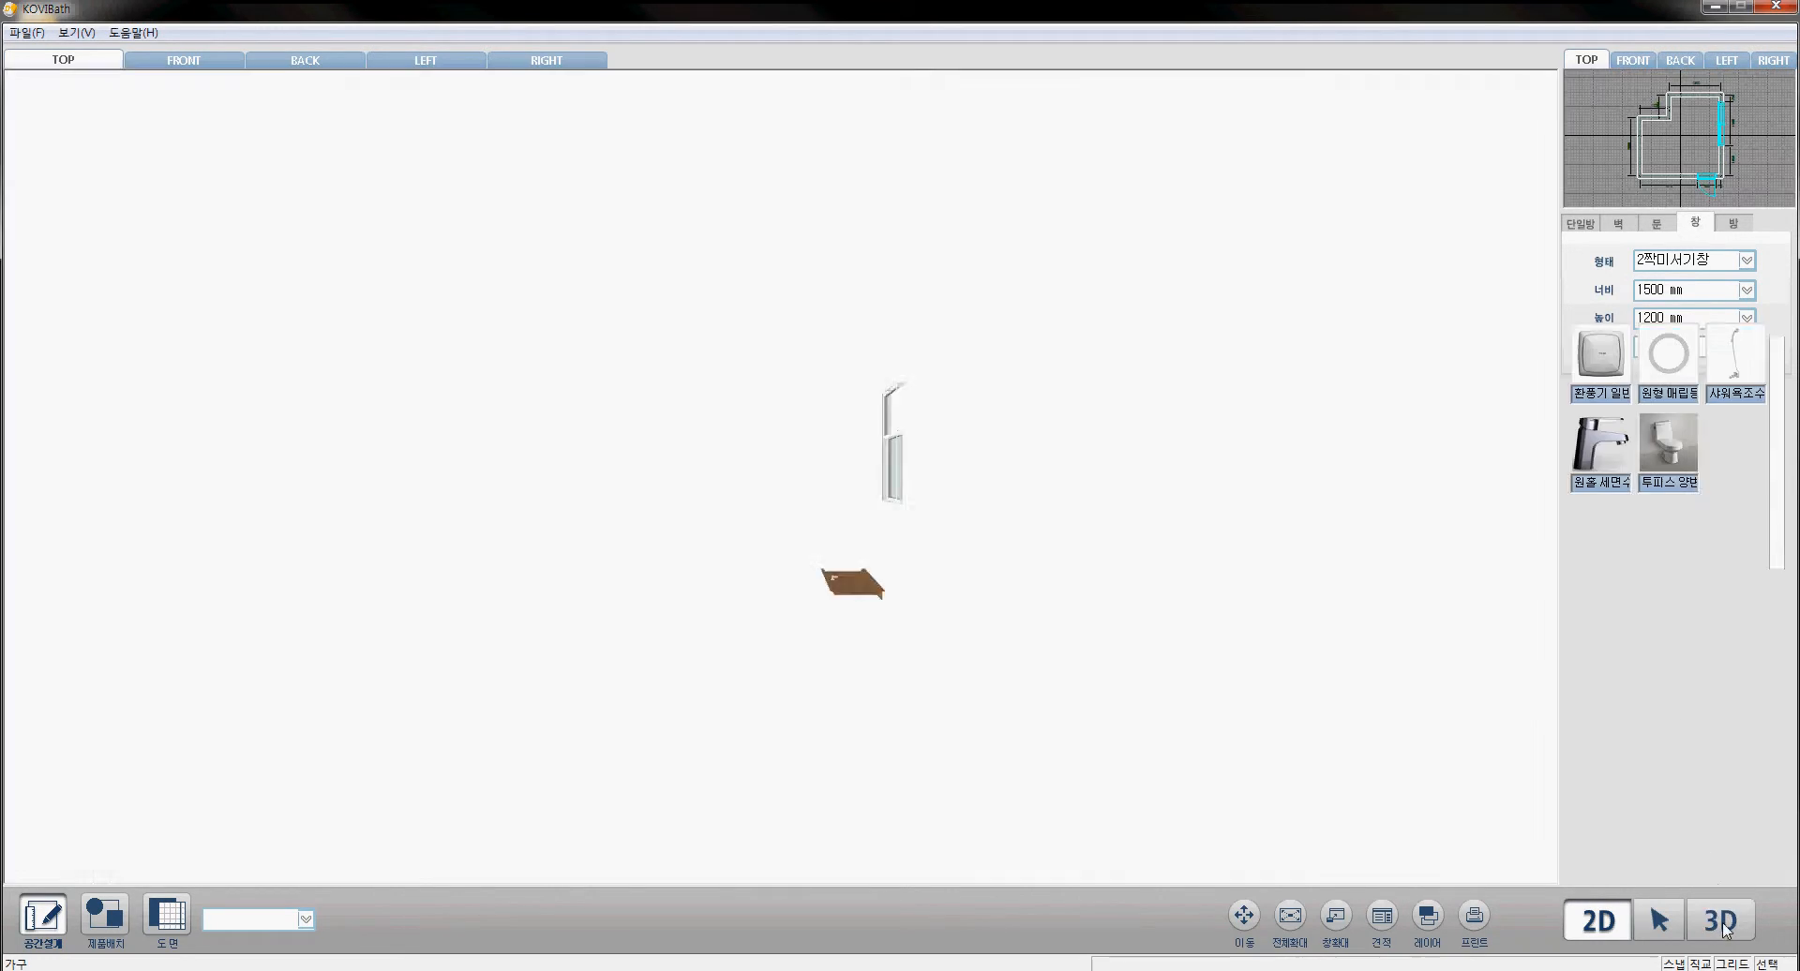
Step: Inspect the door and window in 3D without a room defined, and return to the 2D plan
left_click(1720, 920)
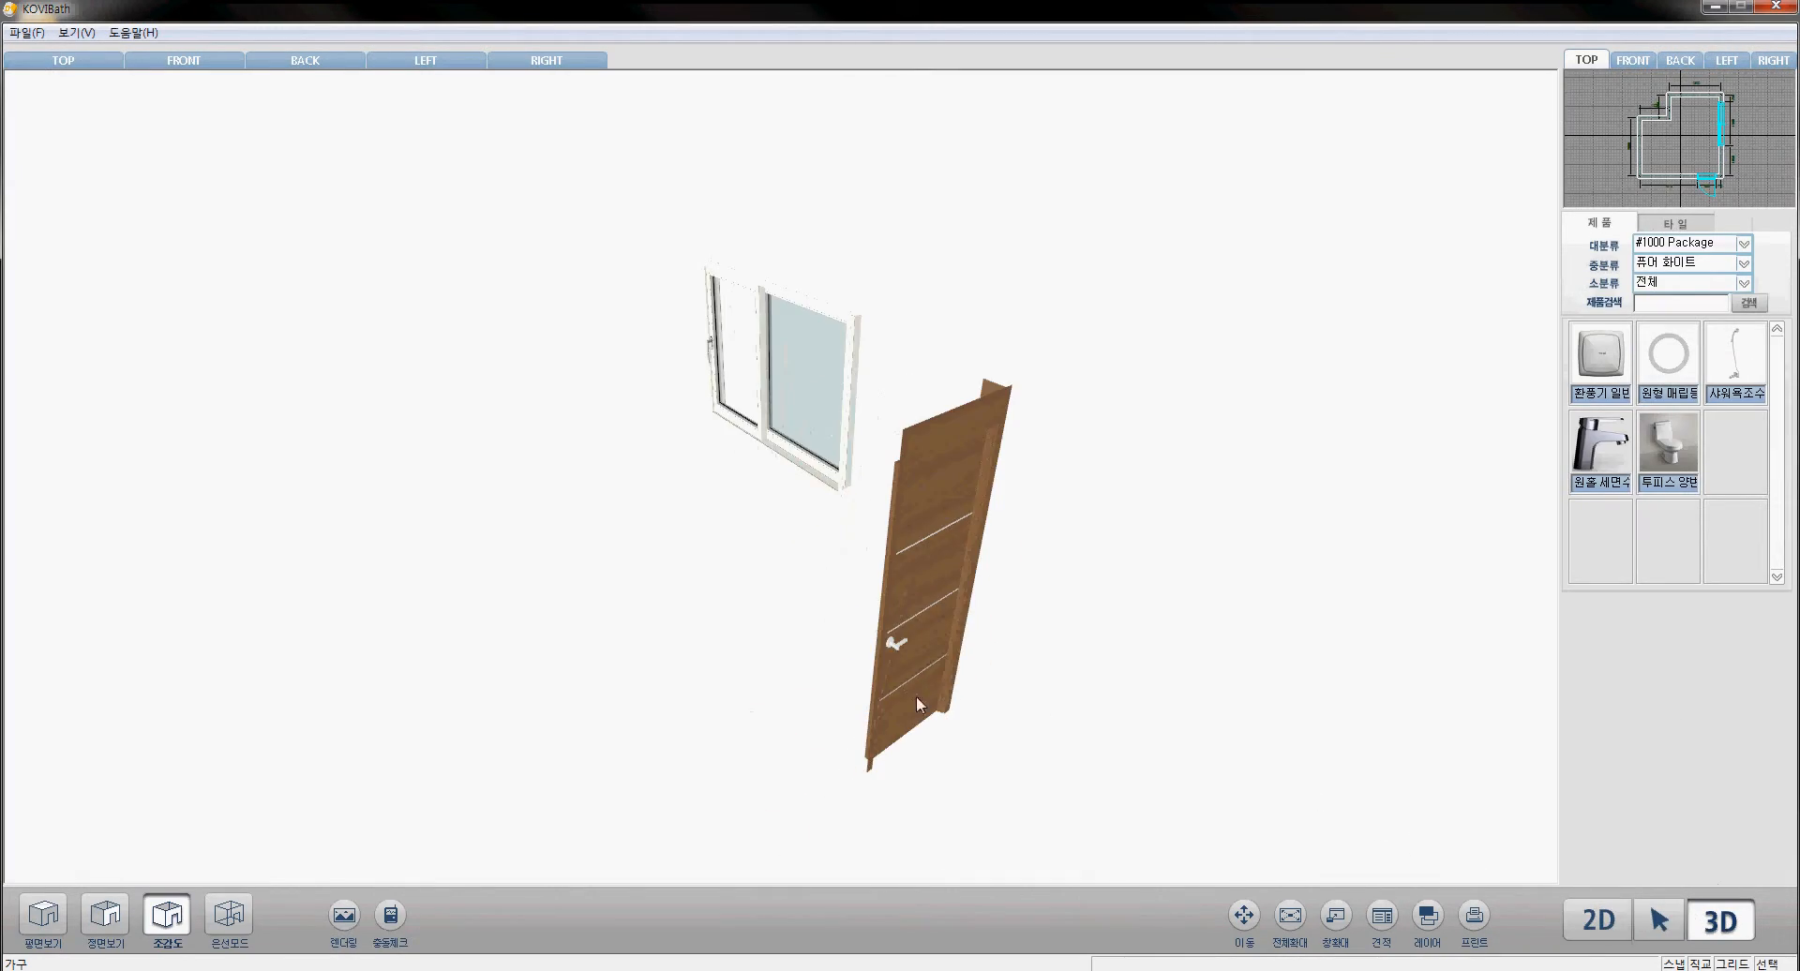
middle_click_drag(774, 671, 821, 659)
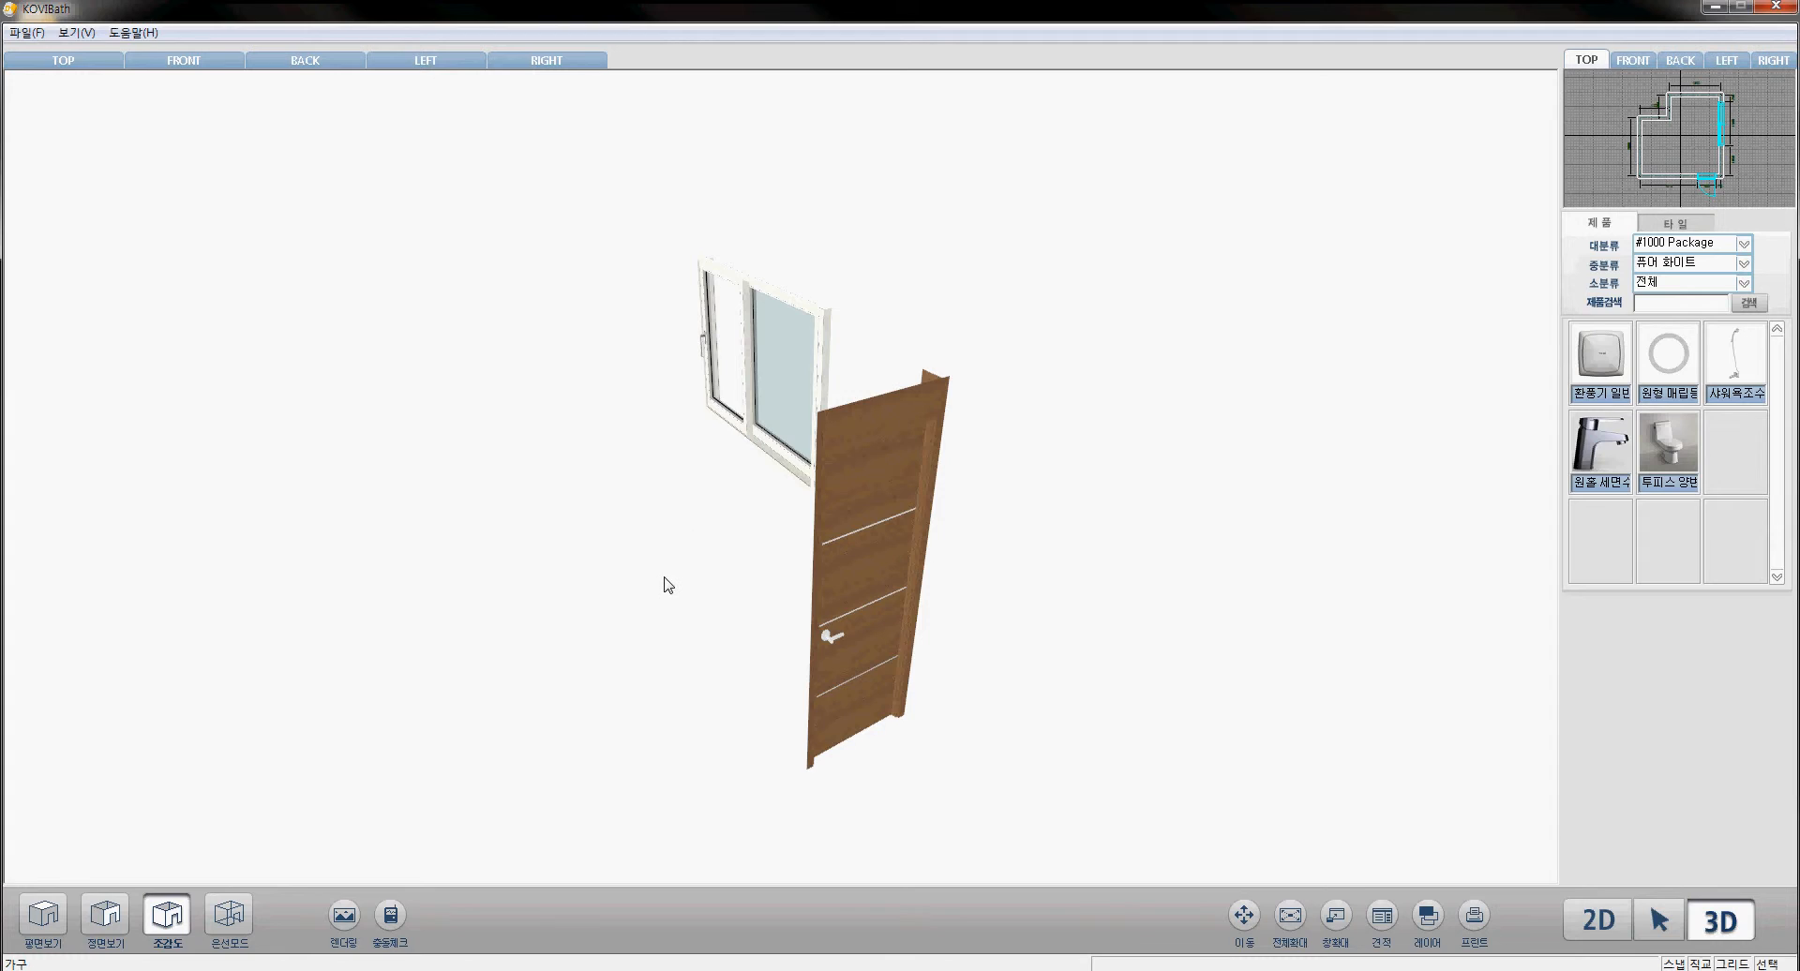
middle_click_drag(665, 575, 683, 579)
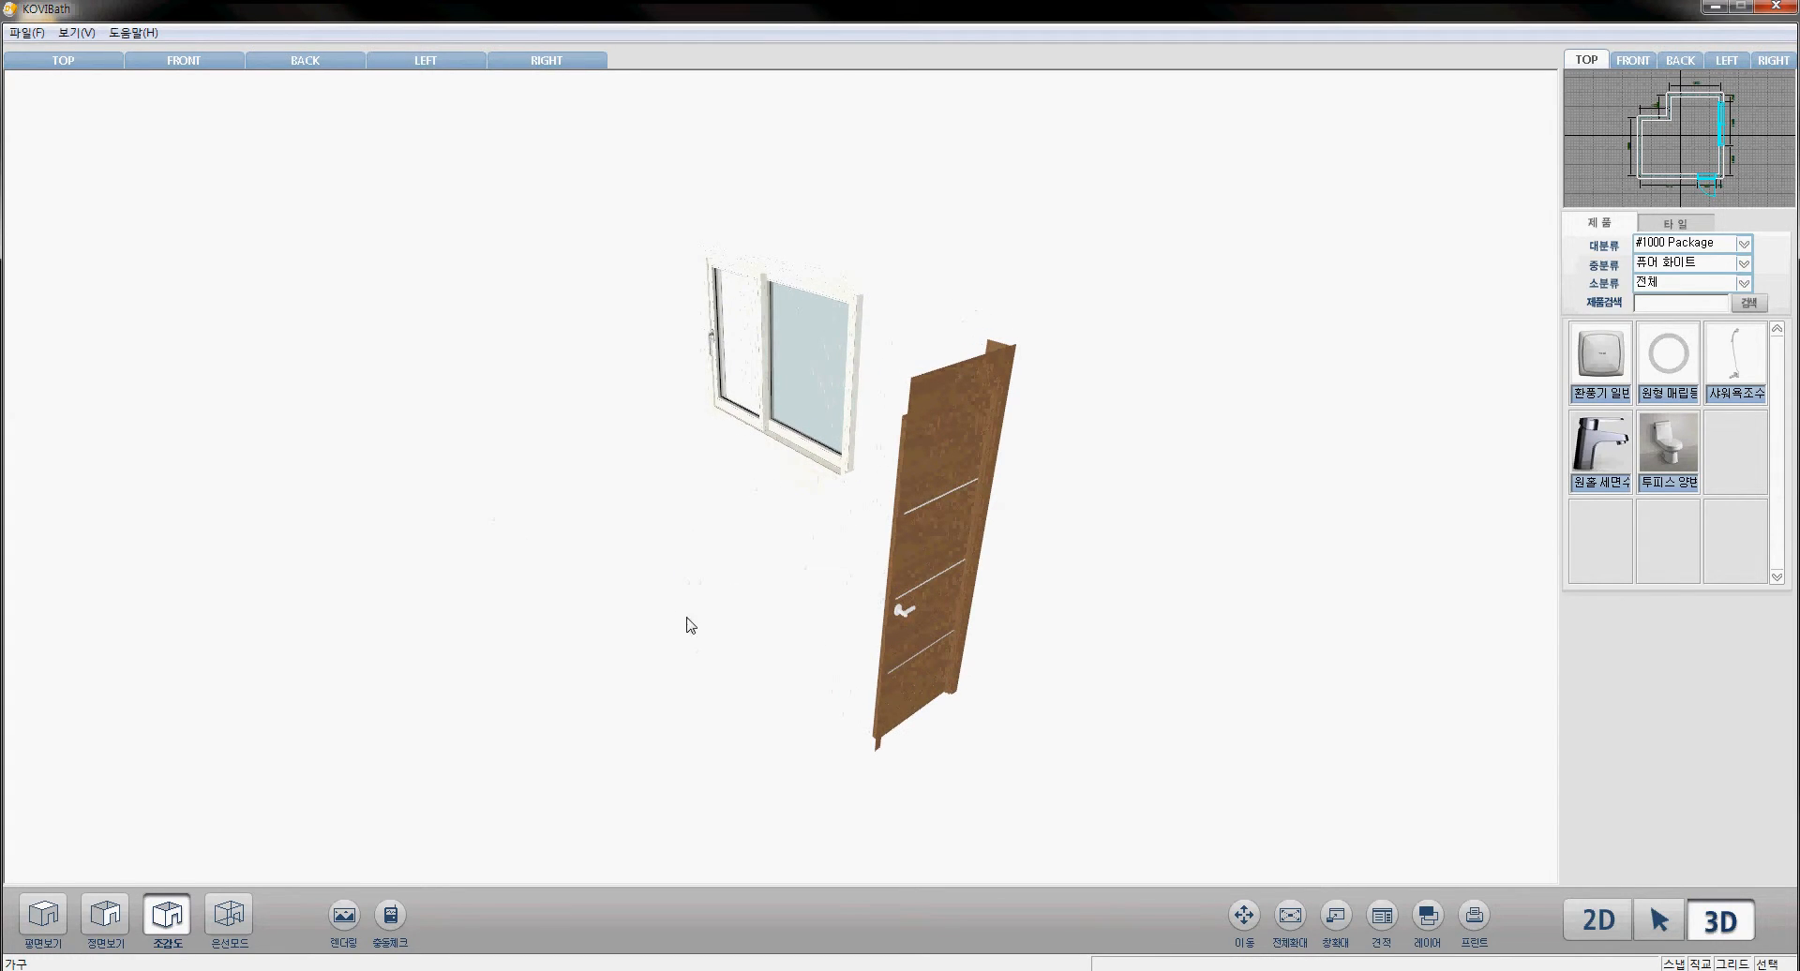
mouse_move(681, 458)
middle_mouse_down()
mouse_move(683, 506)
mouse_move(646, 497)
mouse_move(671, 510)
mouse_move(697, 485)
middle_mouse_up()
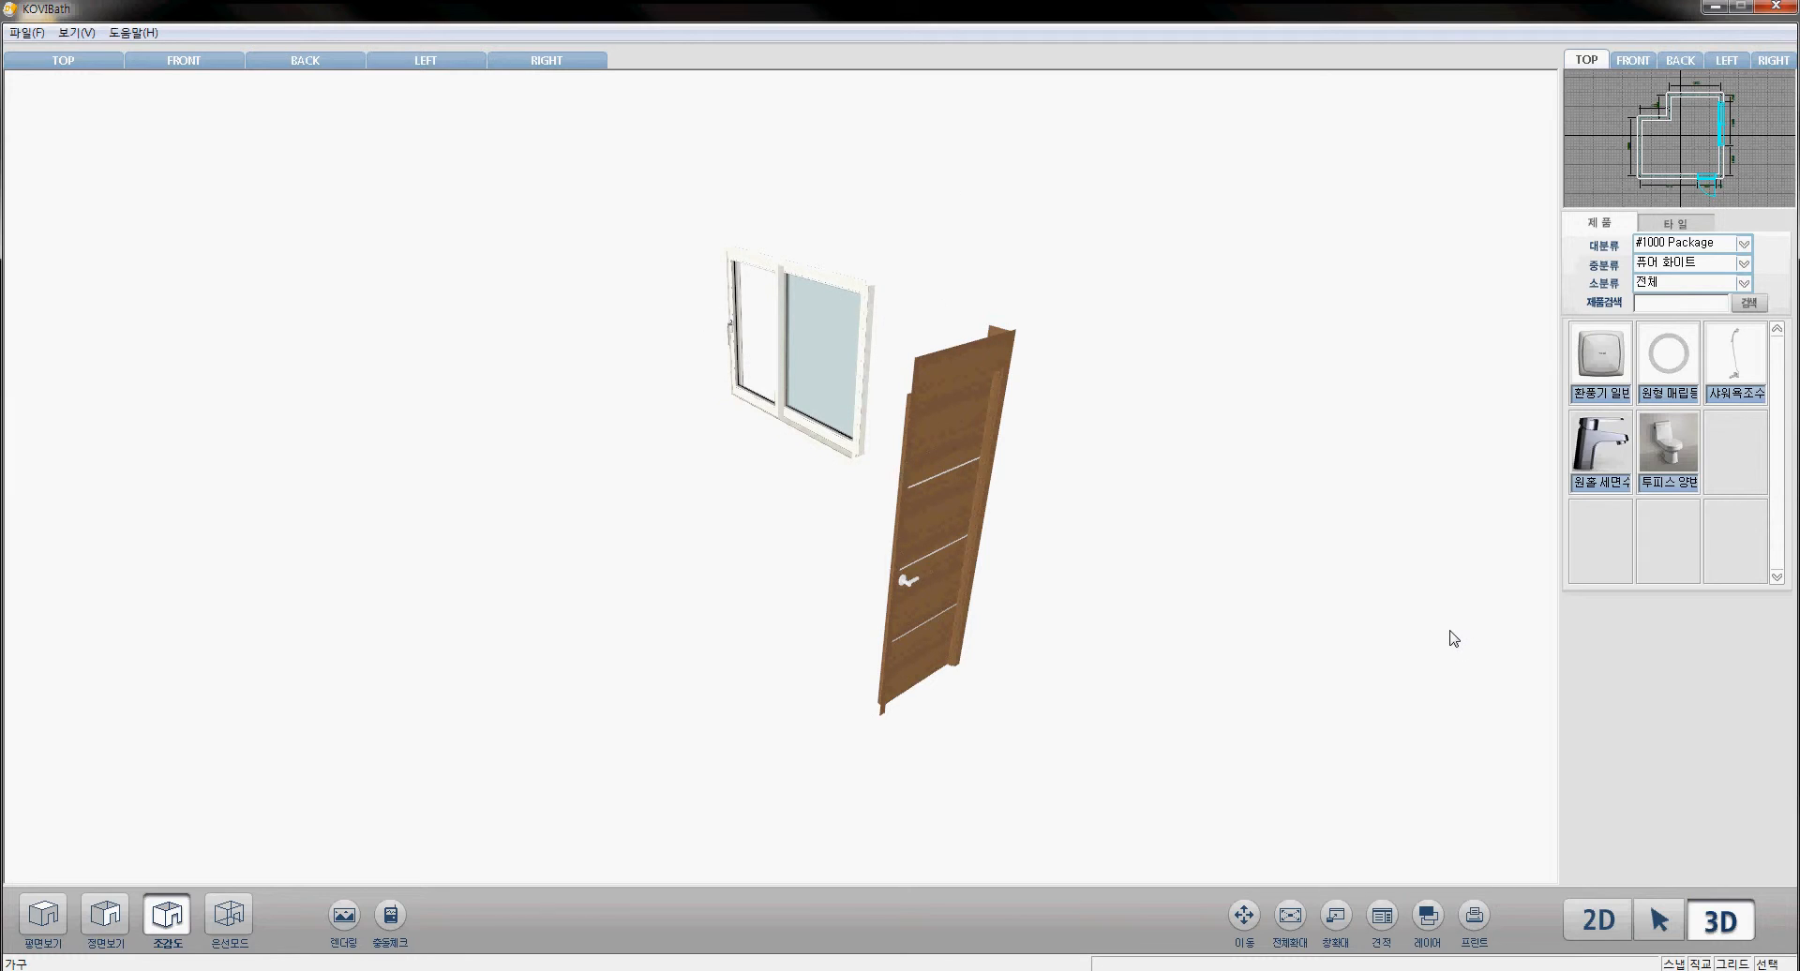
left_click(1599, 922)
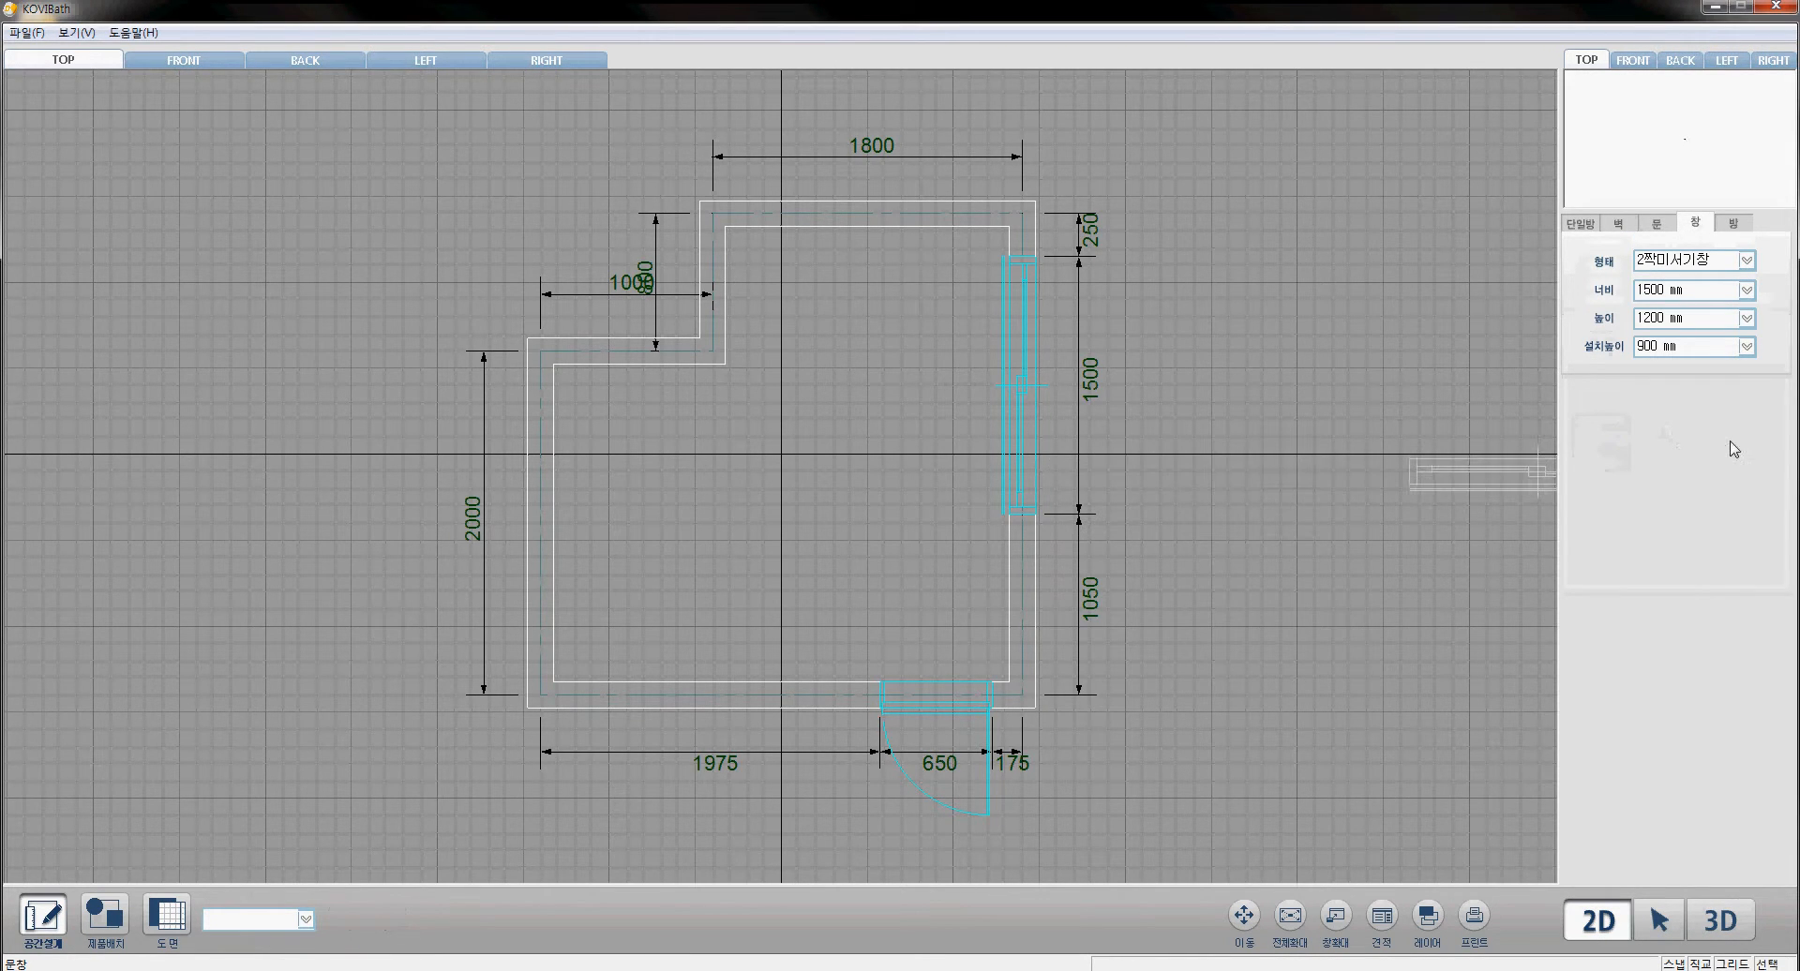
Step: Create the 공용욕실 room again from a point inside the walls, with a 2100 mm ceiling height and 0 mm floor height
left_click(1733, 225)
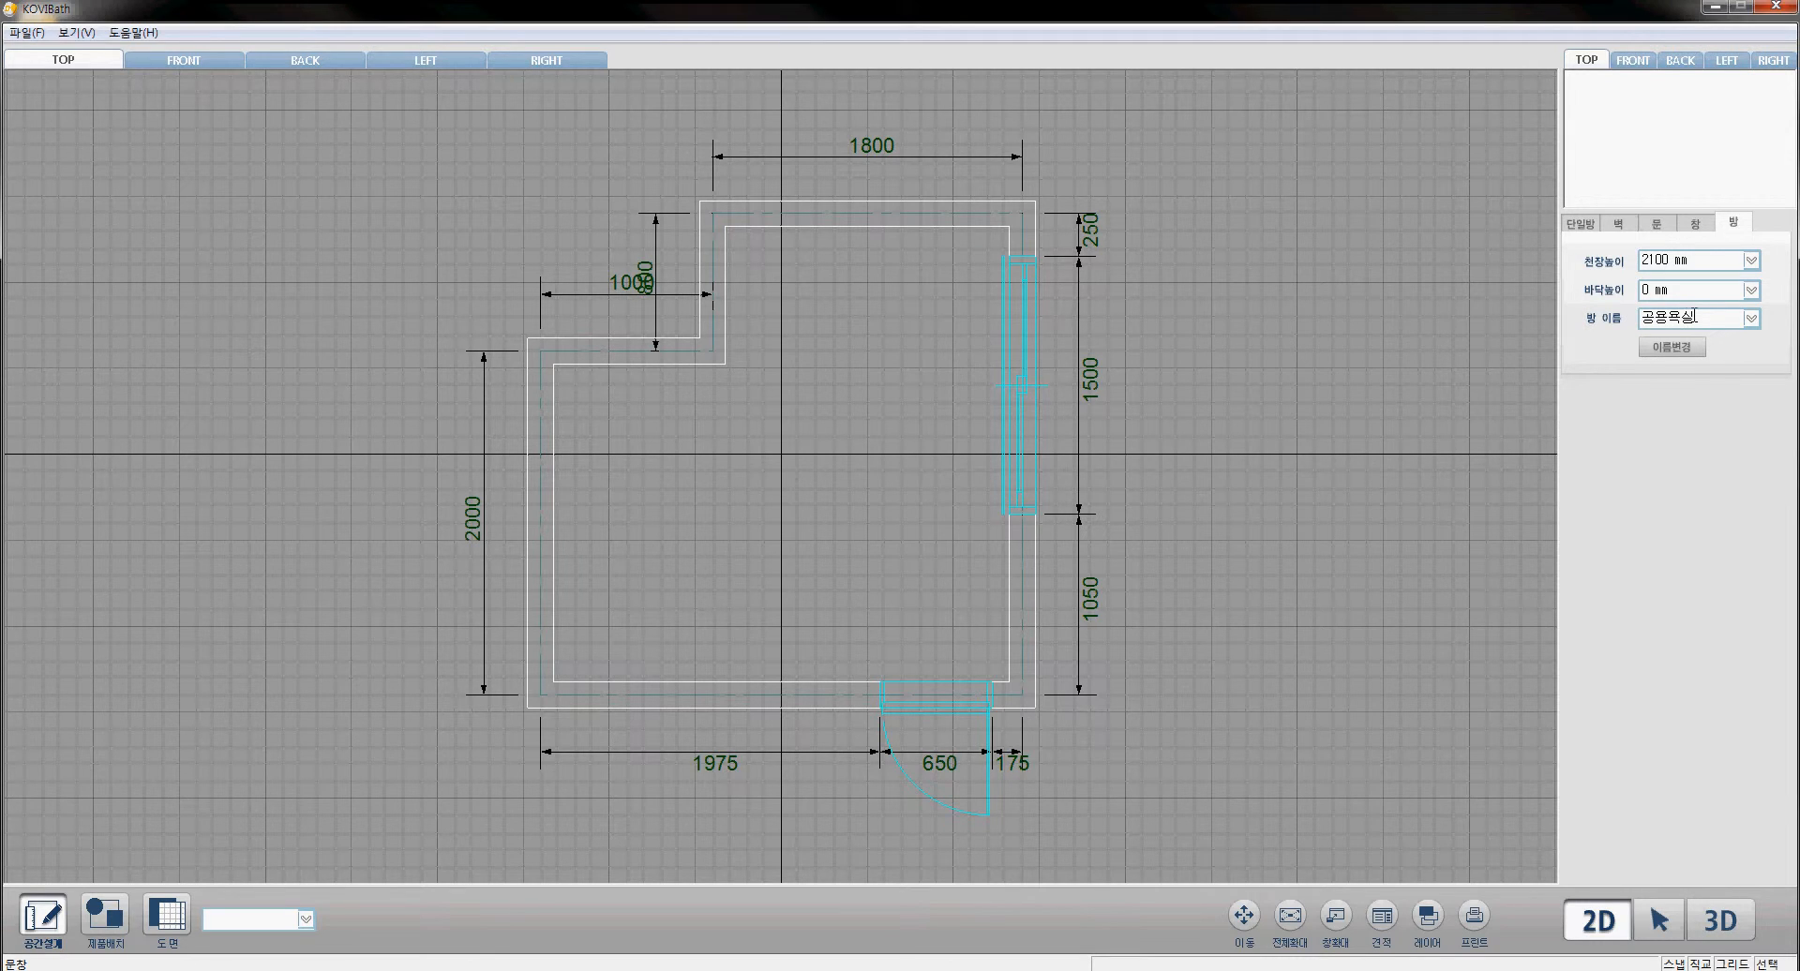
left_click(1752, 319)
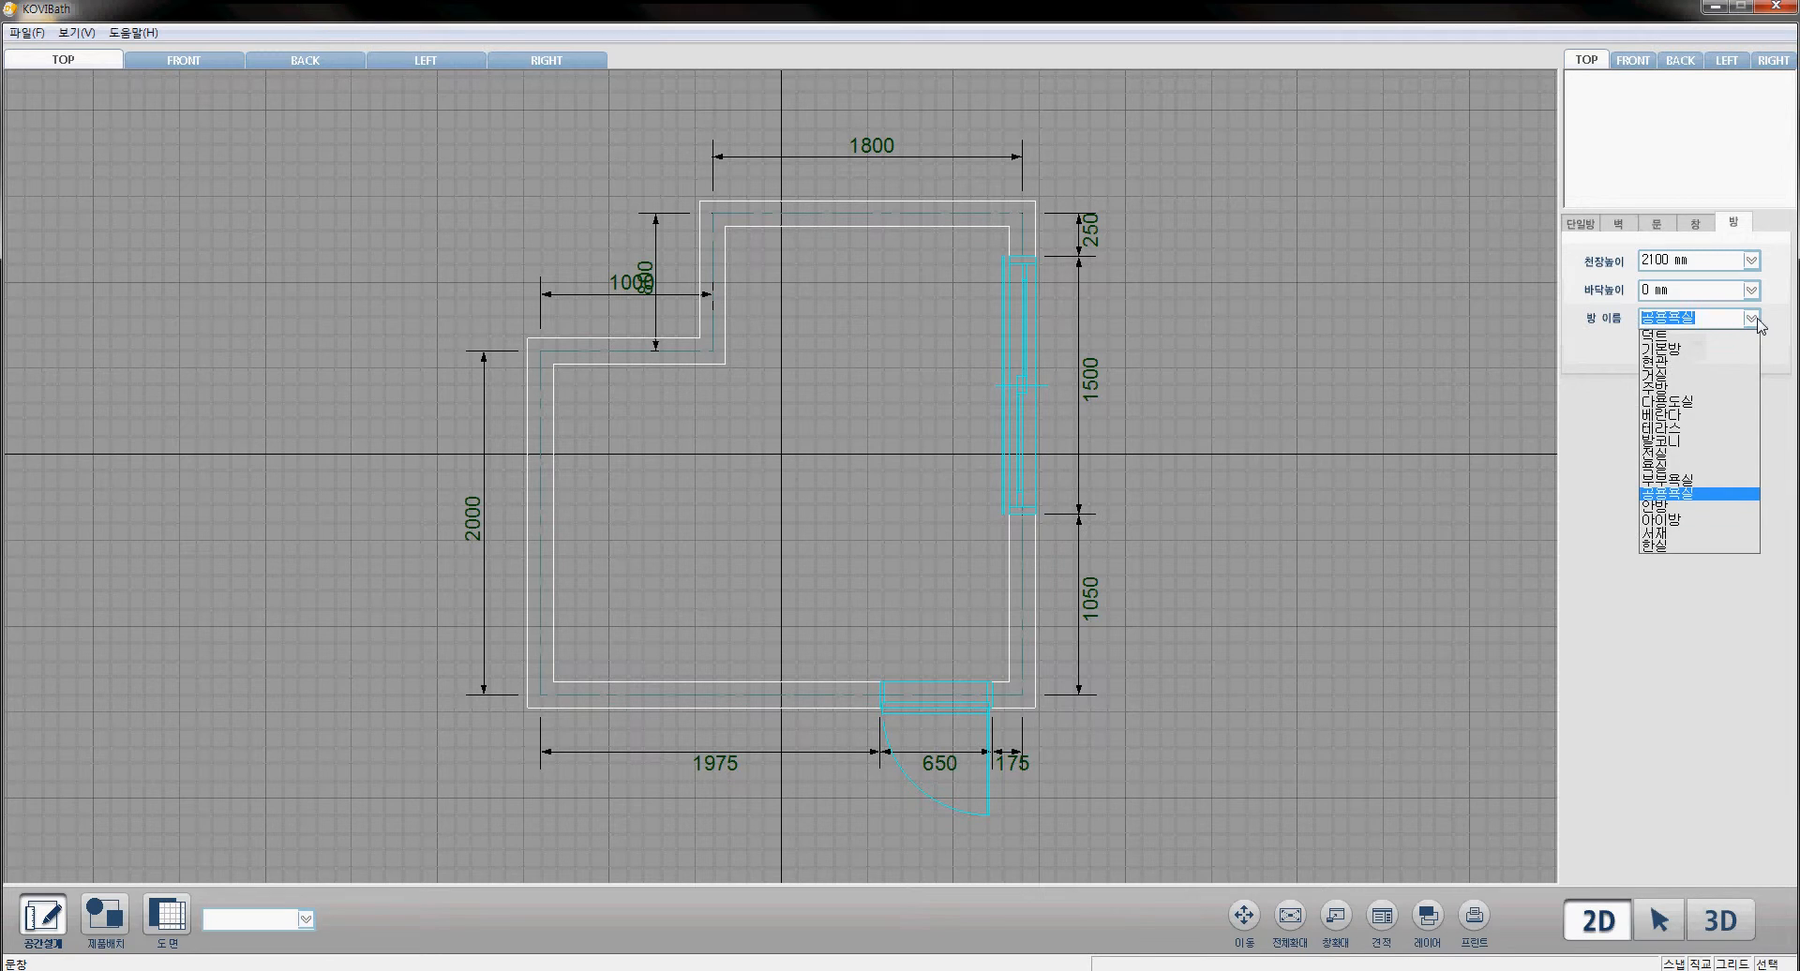
left_click(1757, 320)
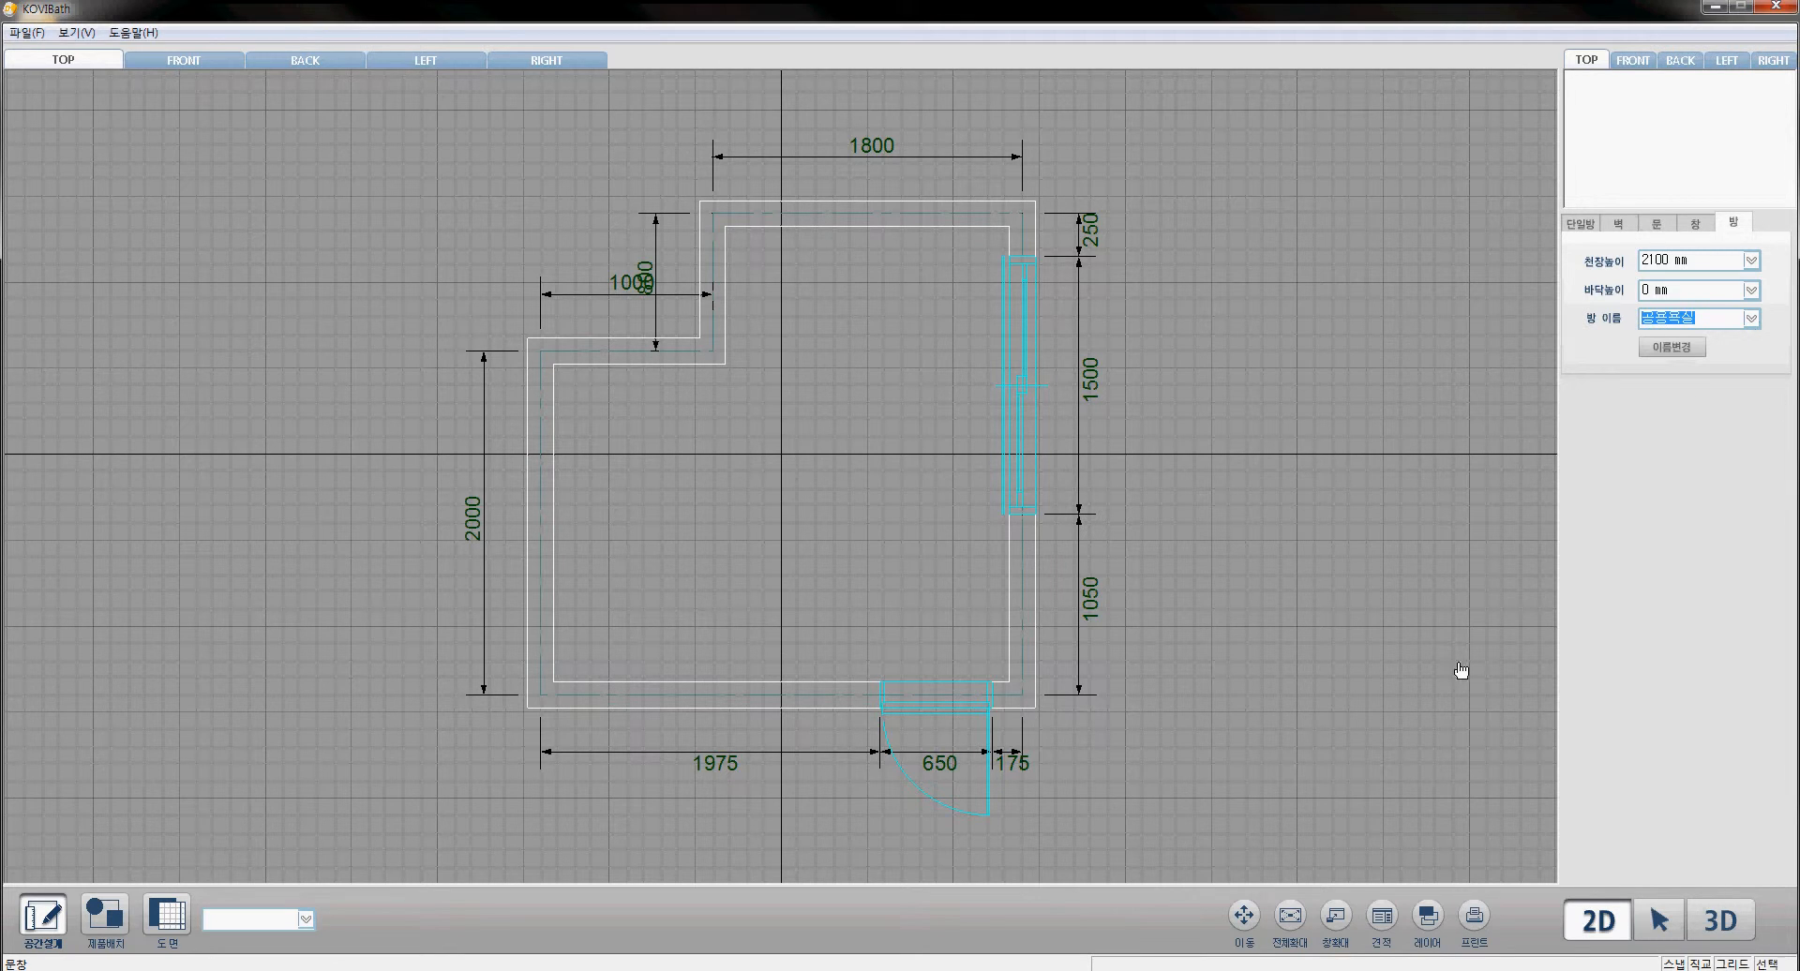
middle_click_drag(1261, 610, 1330, 614)
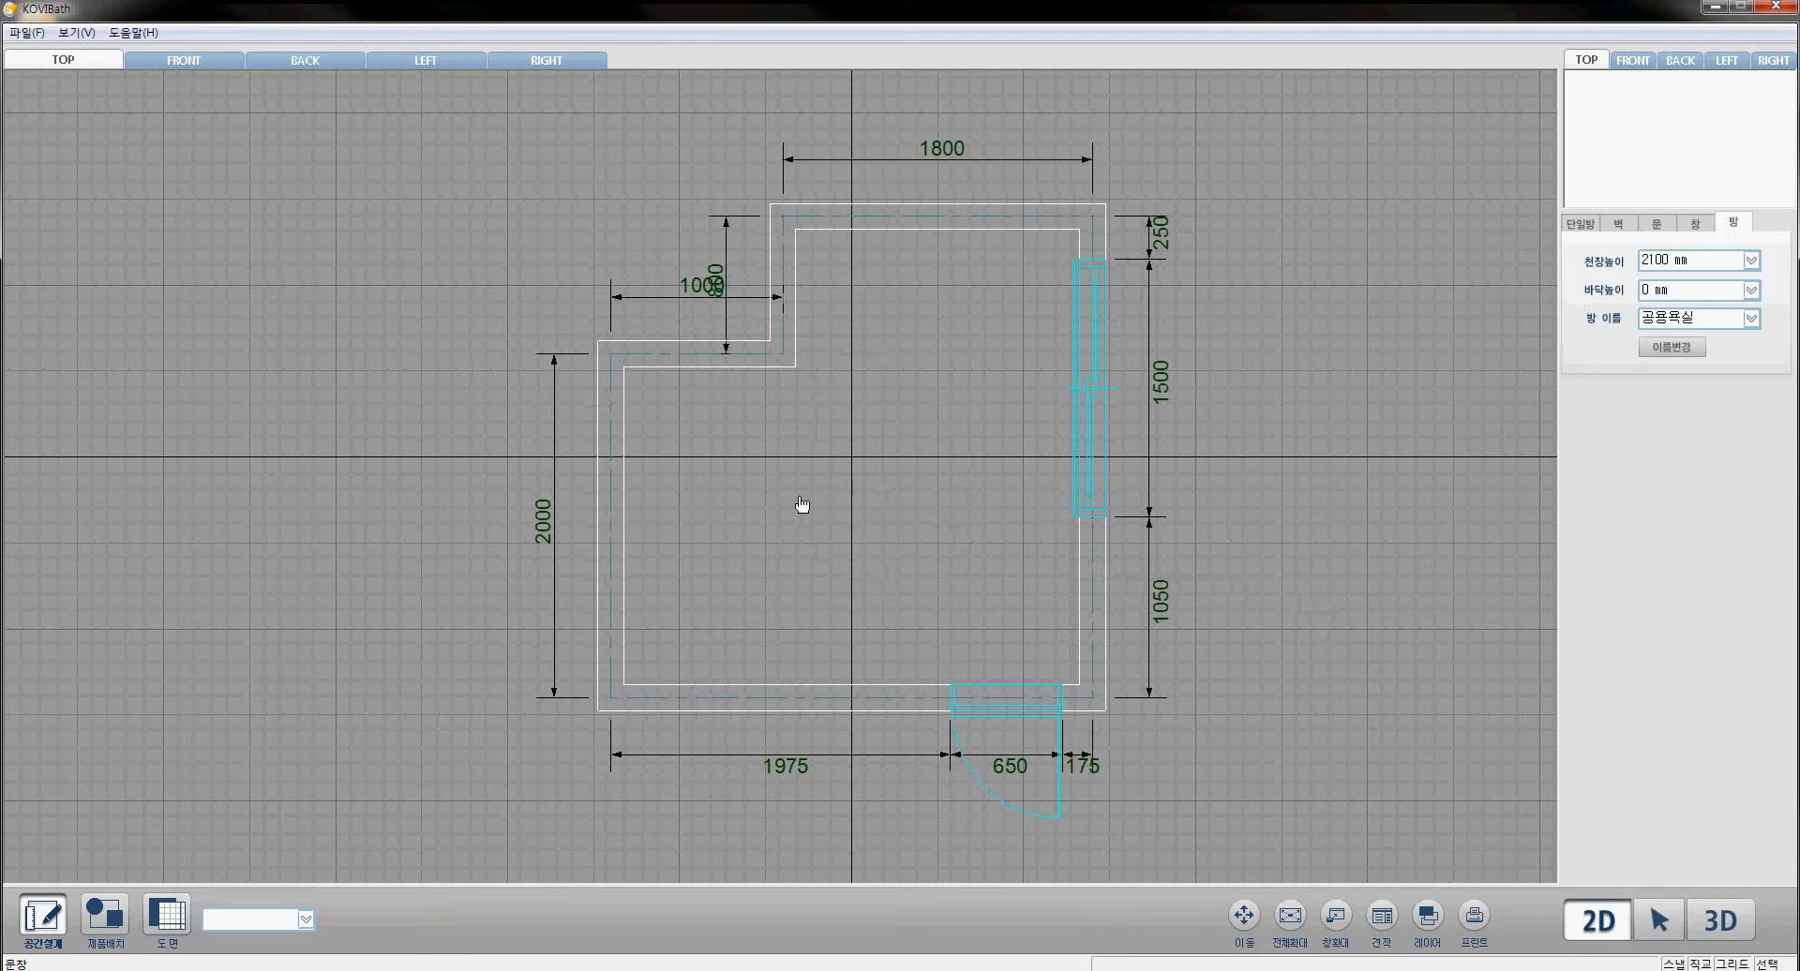
left_click(856, 469)
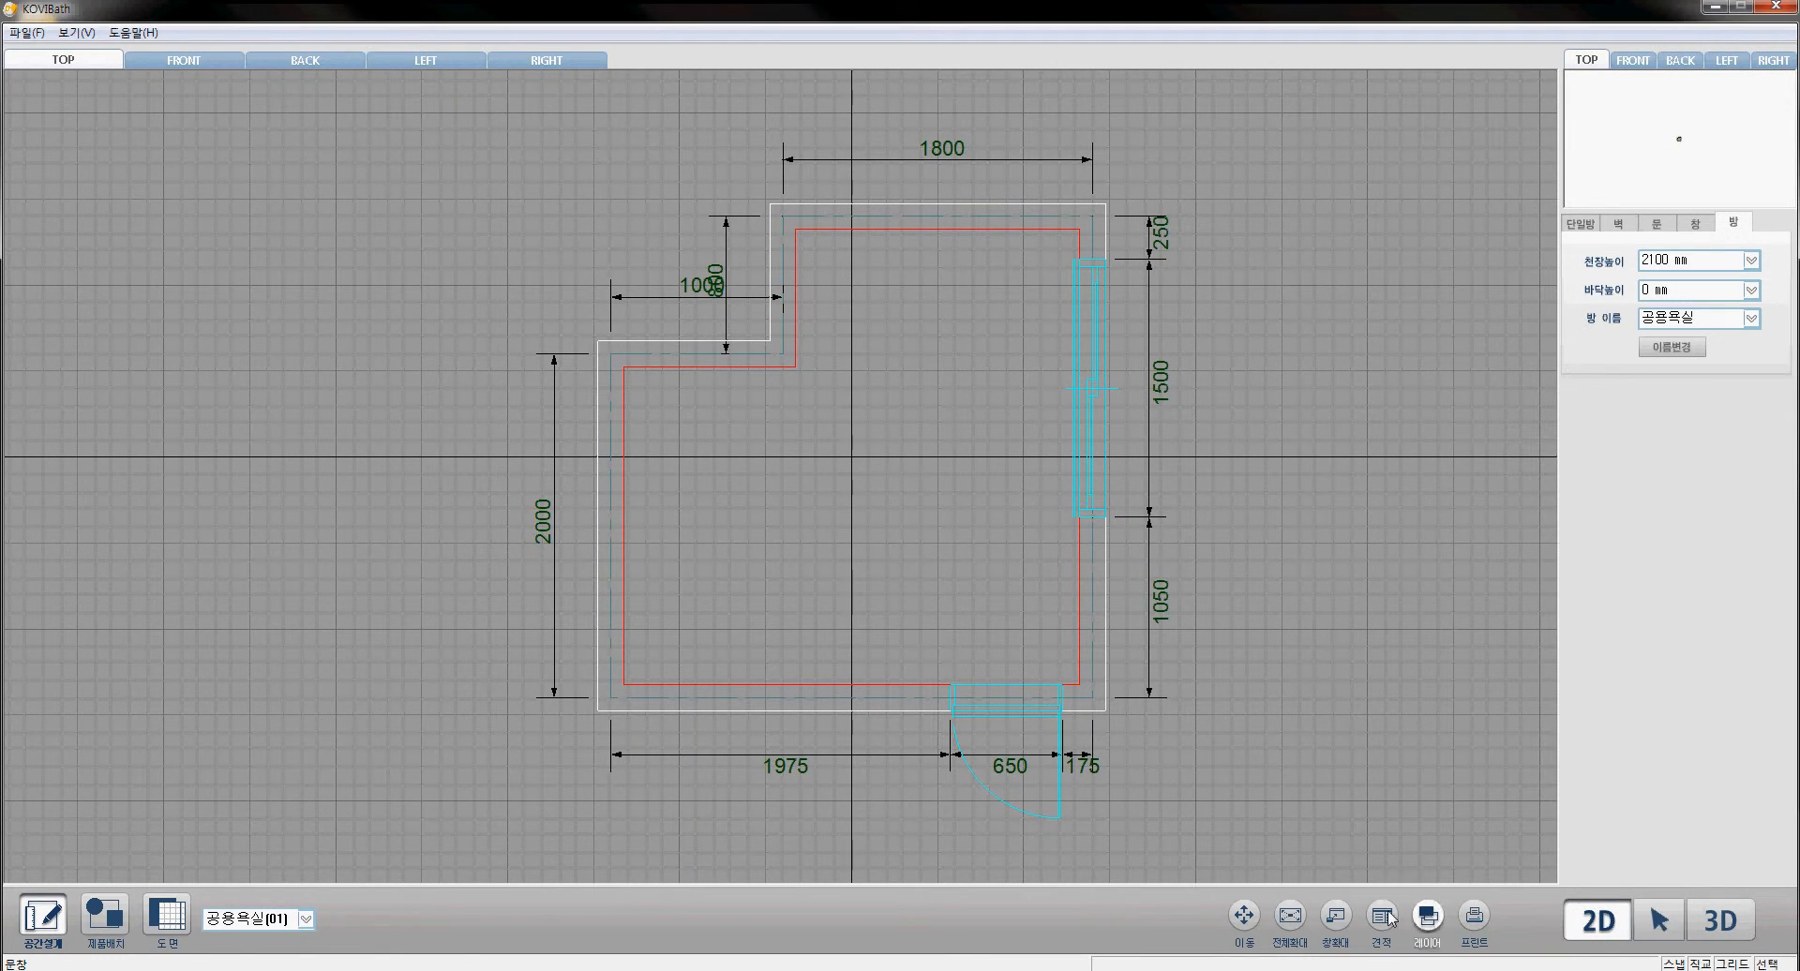
left_click(1657, 920)
left_click(1657, 921)
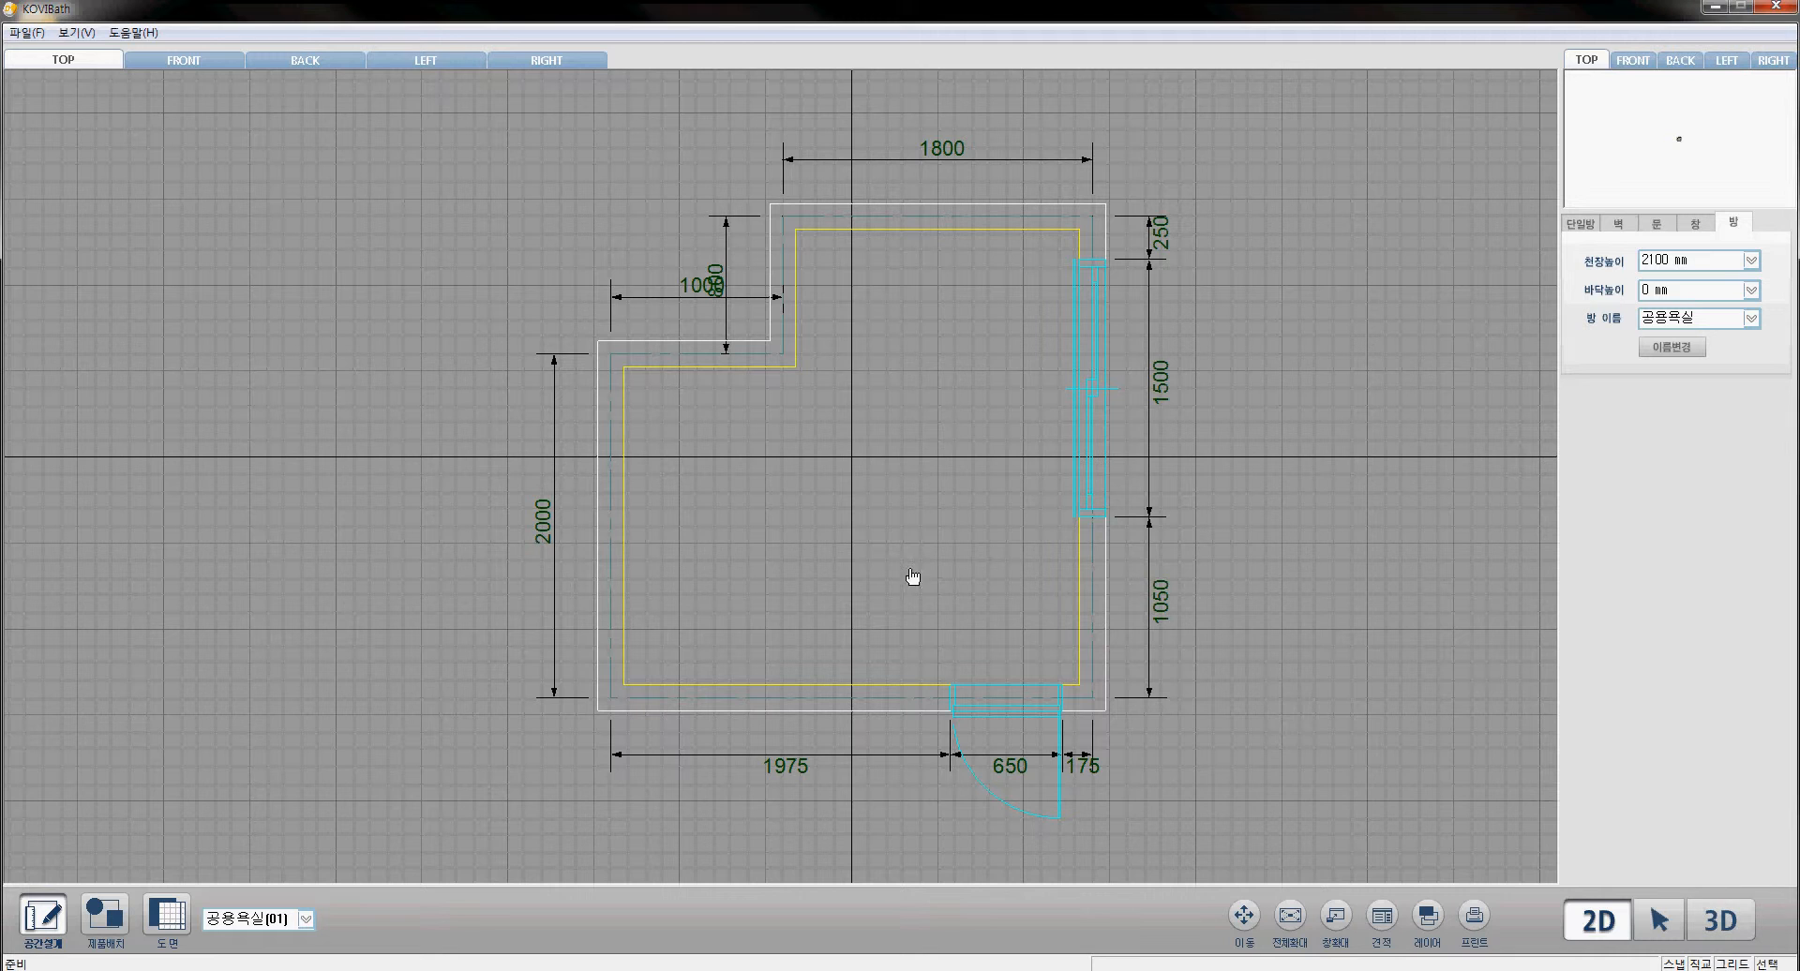
Step: Examine the recreated room's inner walls and floor in 3D, and return to the 2D plan
left_click(1712, 924)
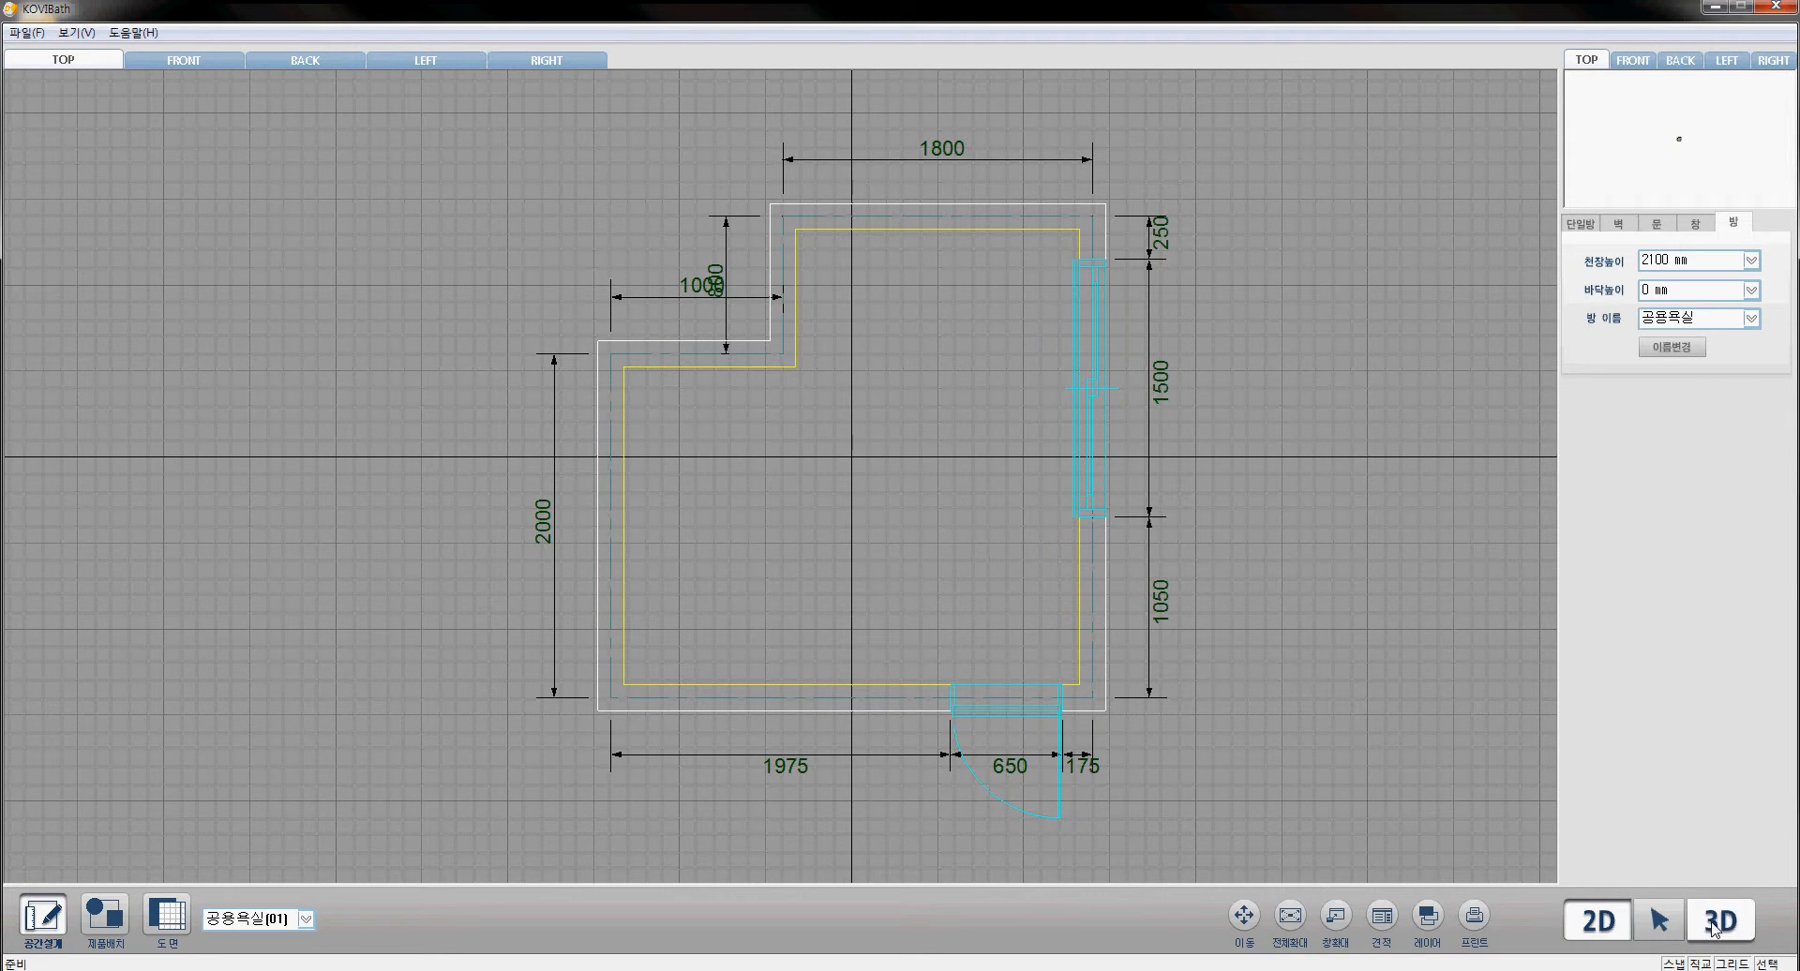
middle_click_drag(836, 523, 764, 570)
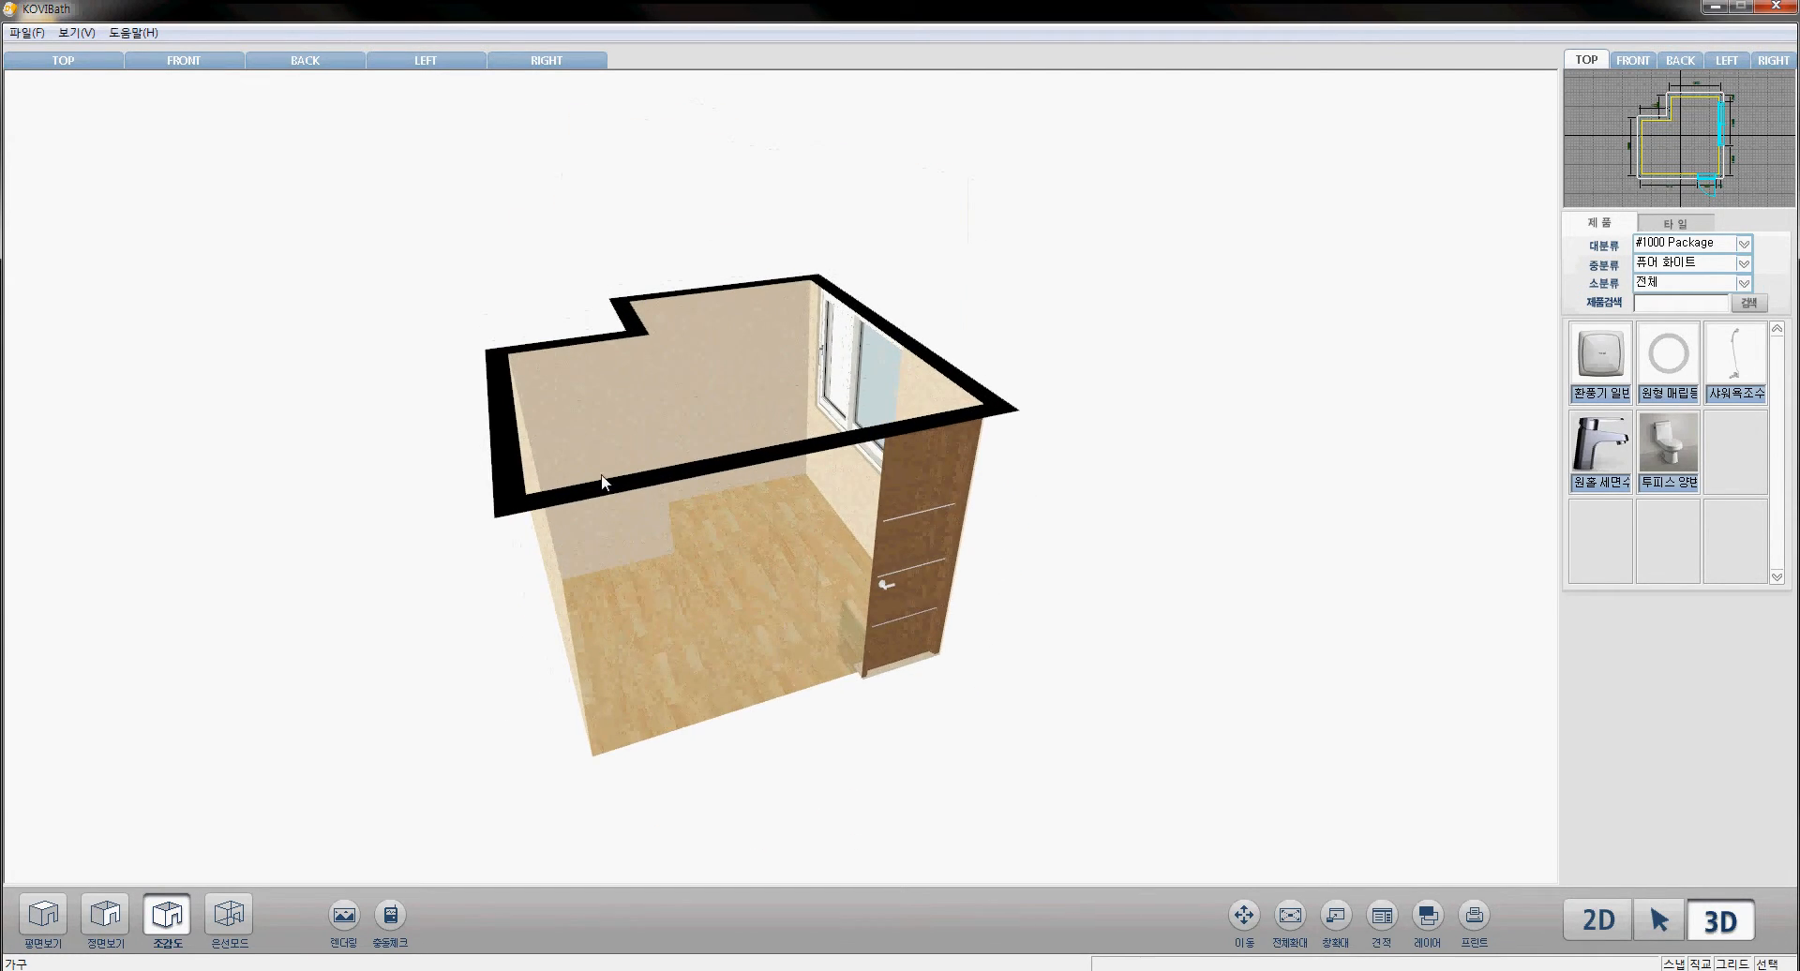
middle_click_drag(713, 437, 736, 450)
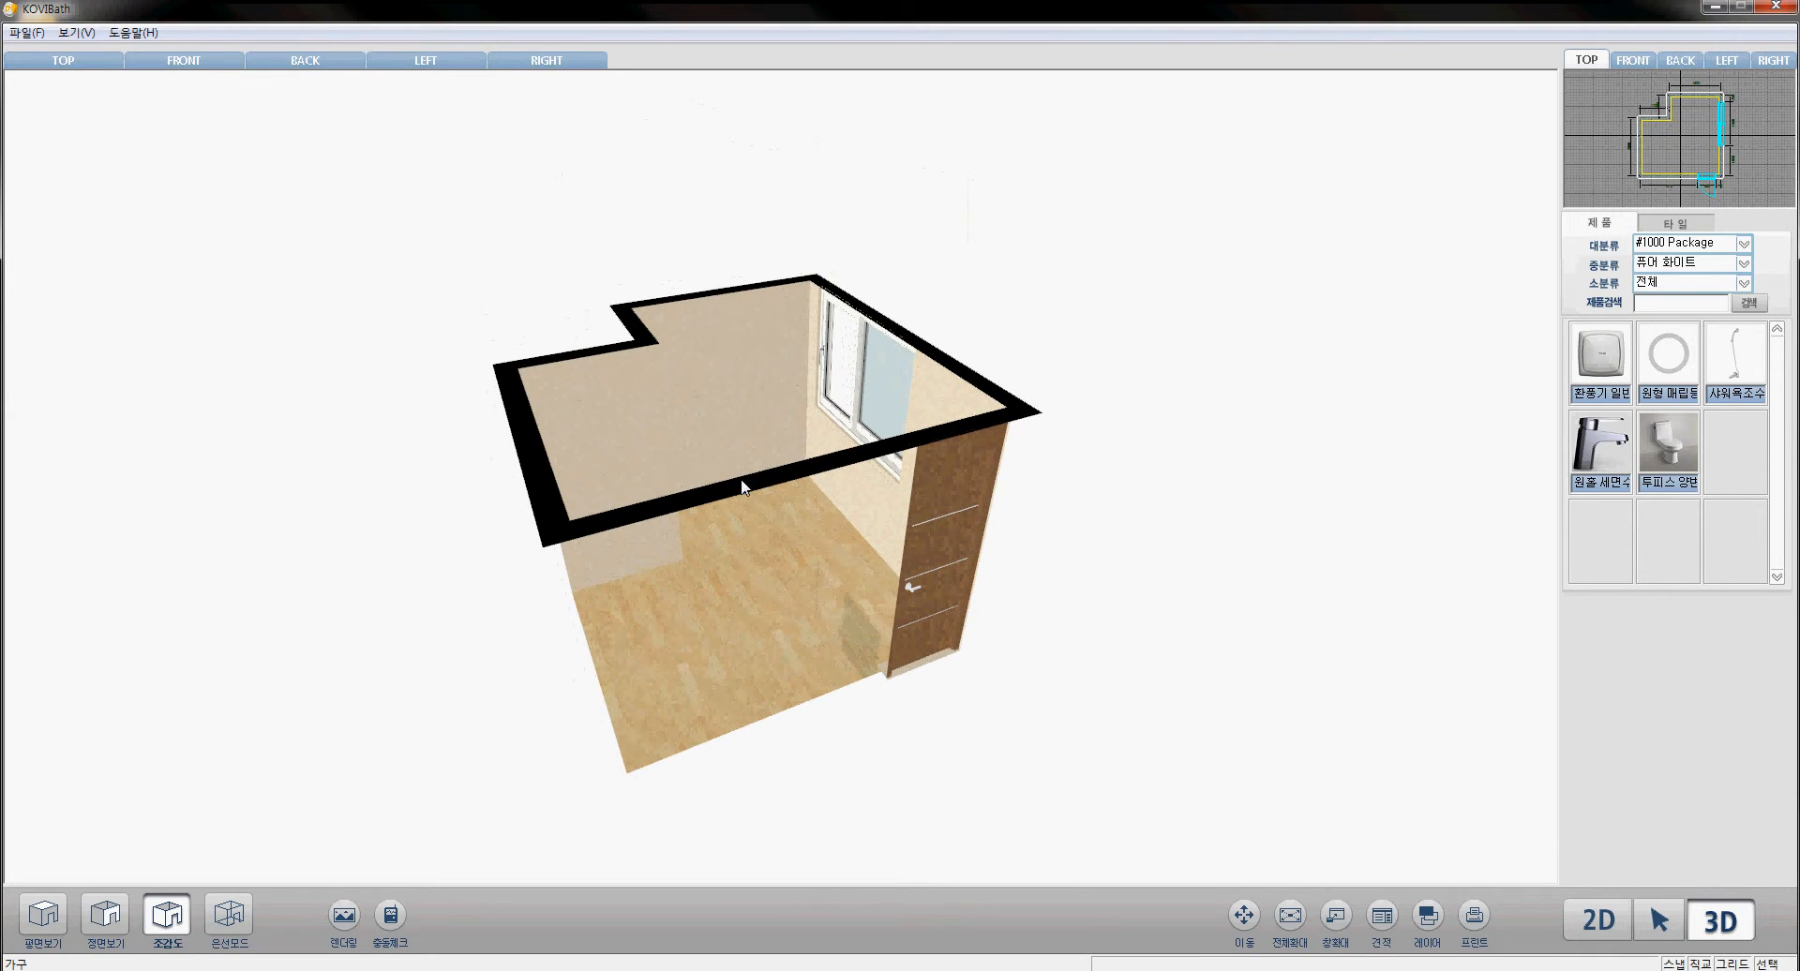
left_click(1599, 921)
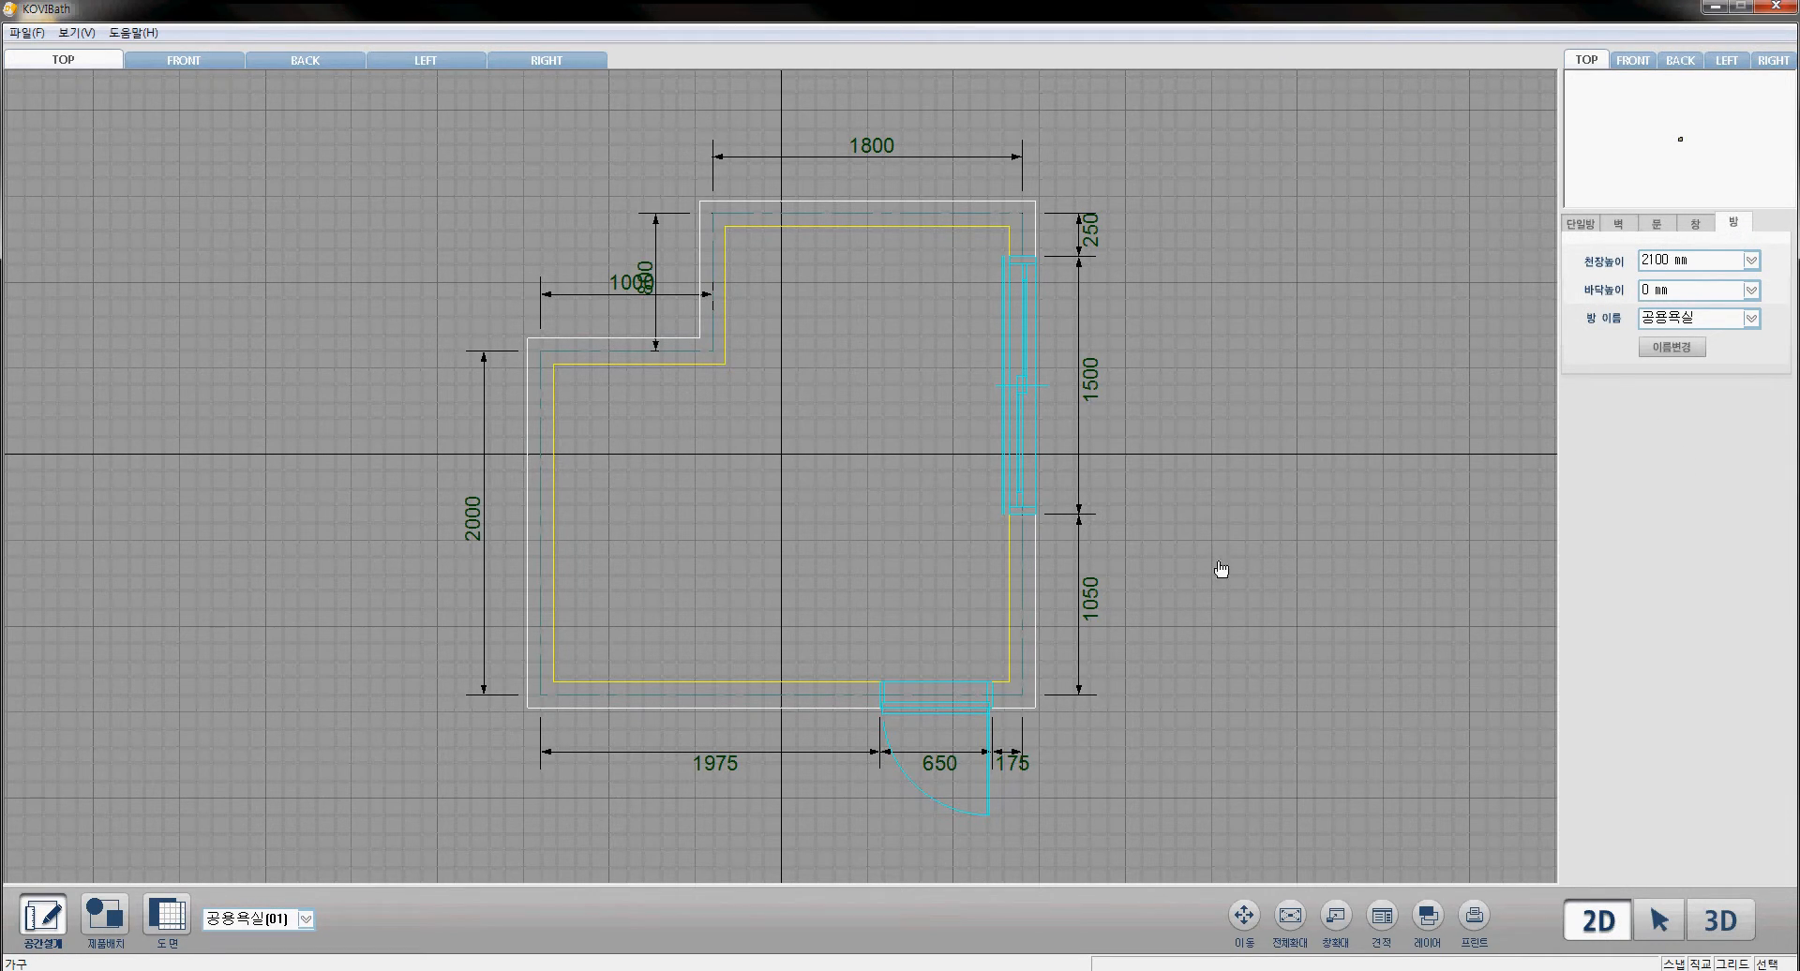
Step: Create a second 공용욕실 room from a point outside the walls and inspect its exterior wall surfaces in 3D
left_click(1226, 604)
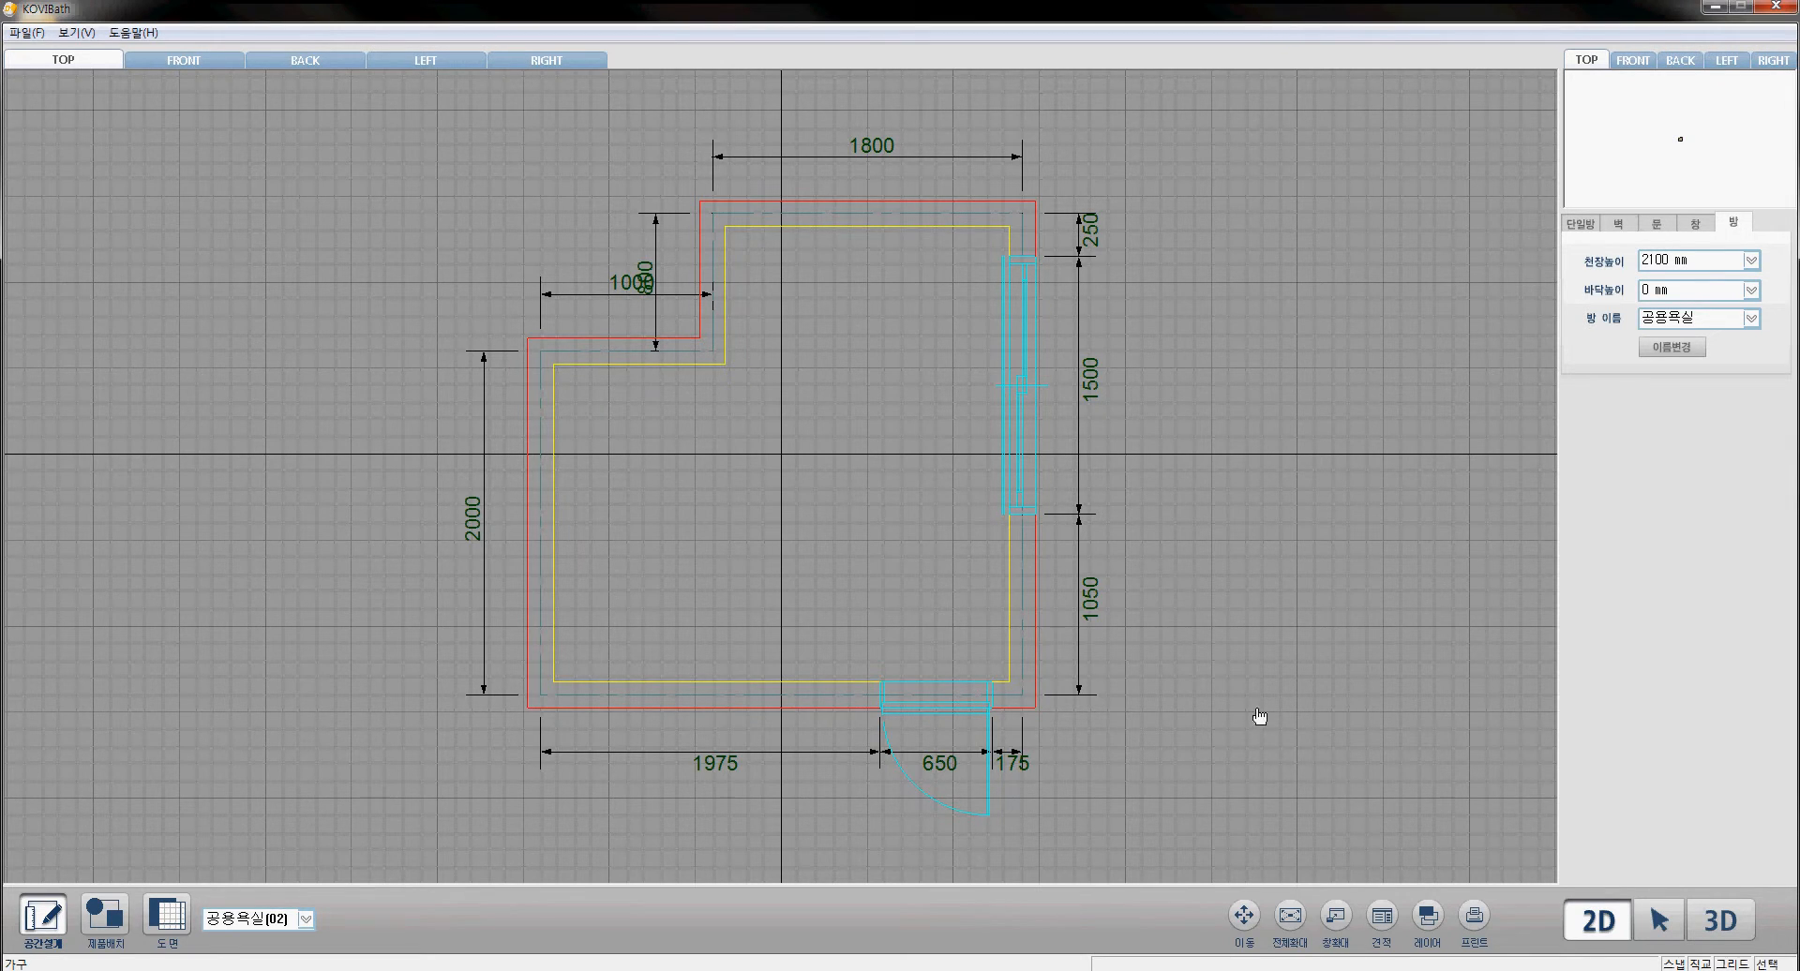
left_click(1720, 920)
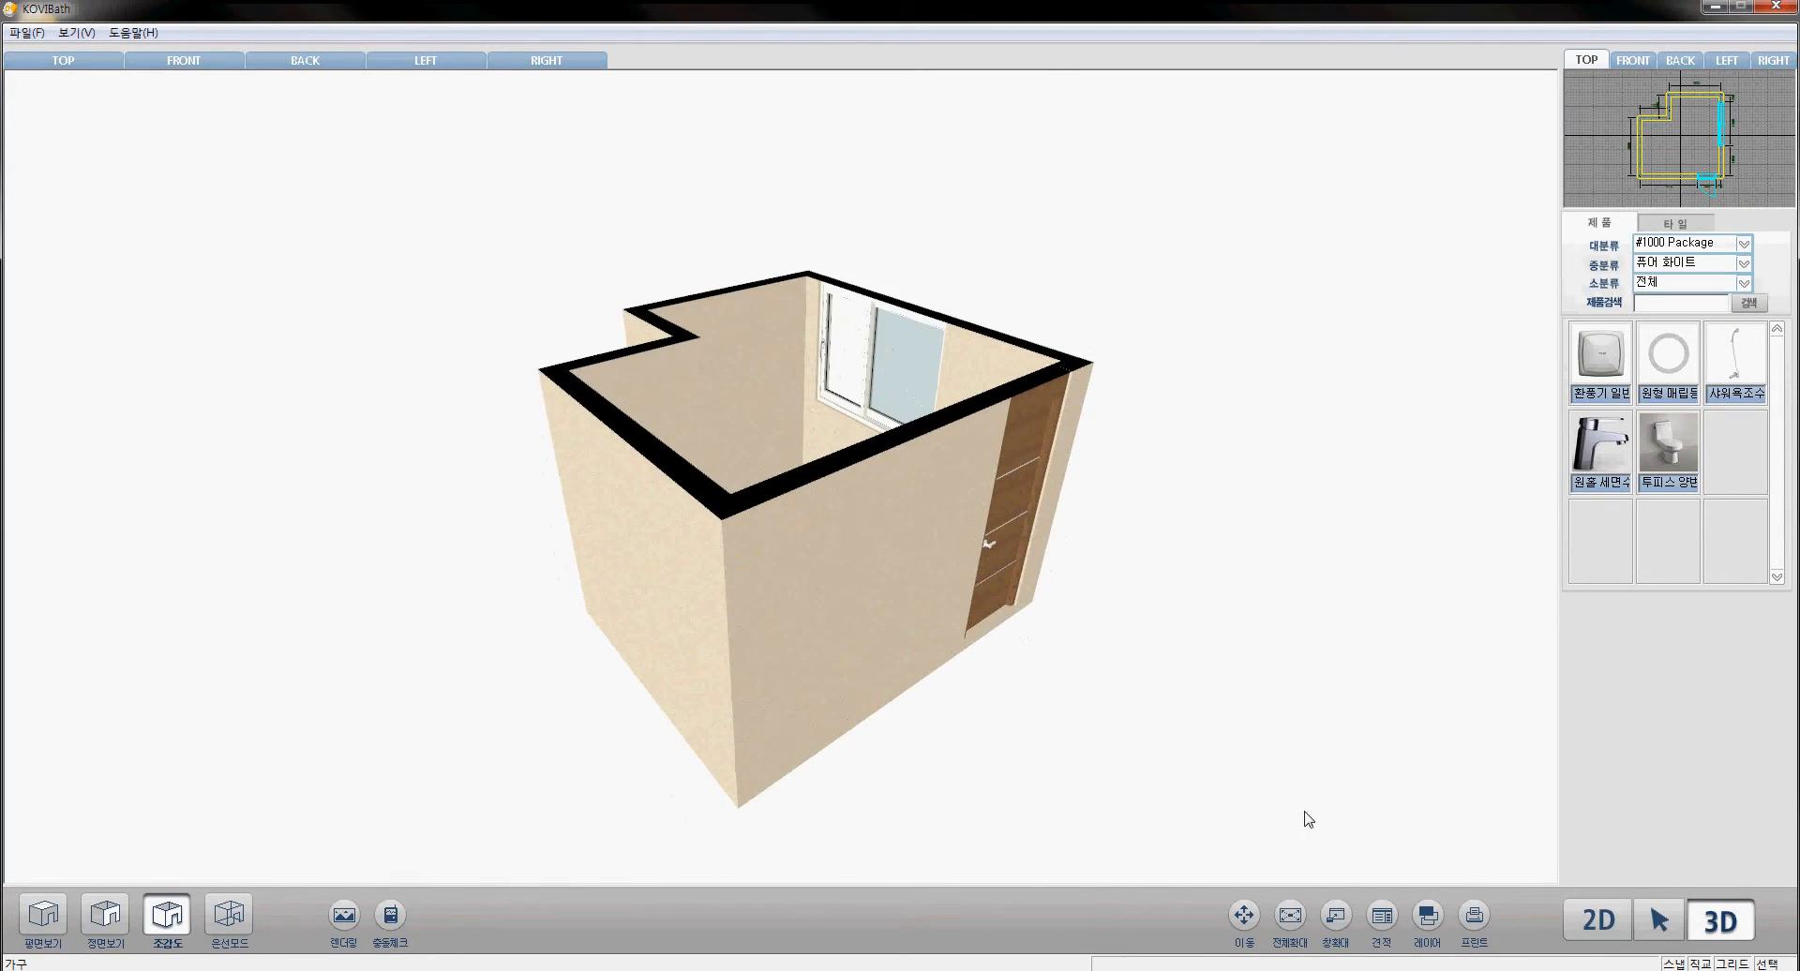
middle_click_drag(990, 696, 957, 709)
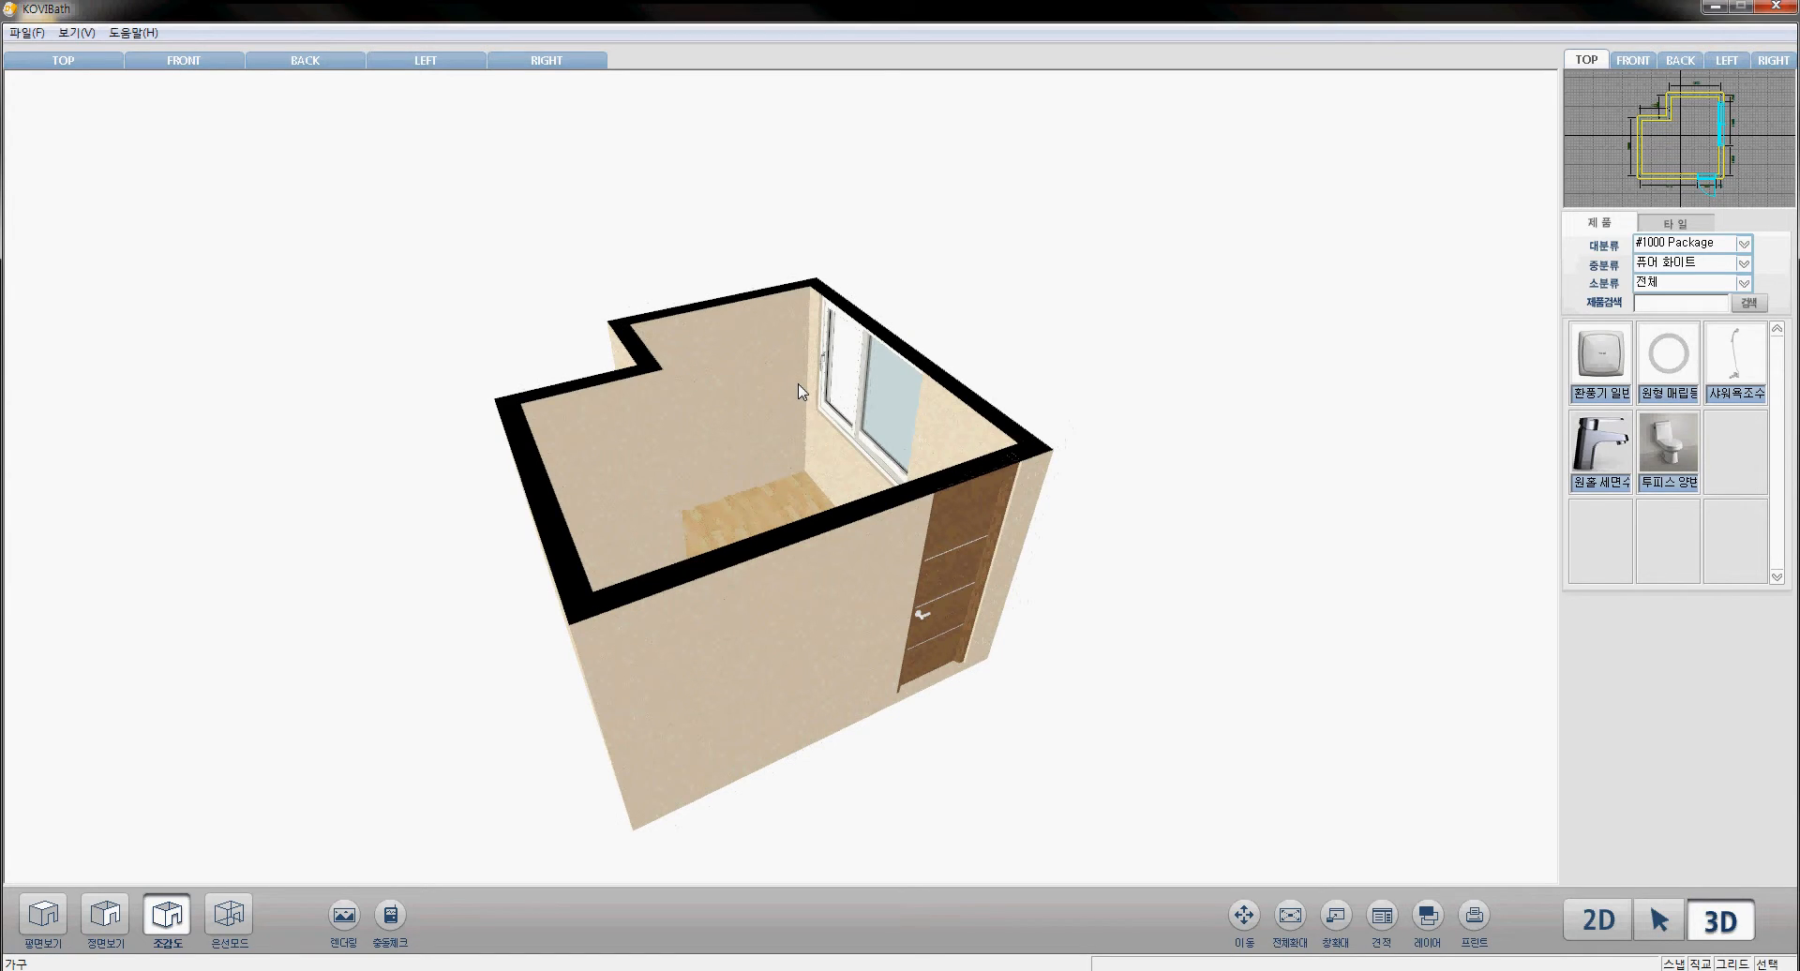
middle_click_drag(798, 631, 804, 617)
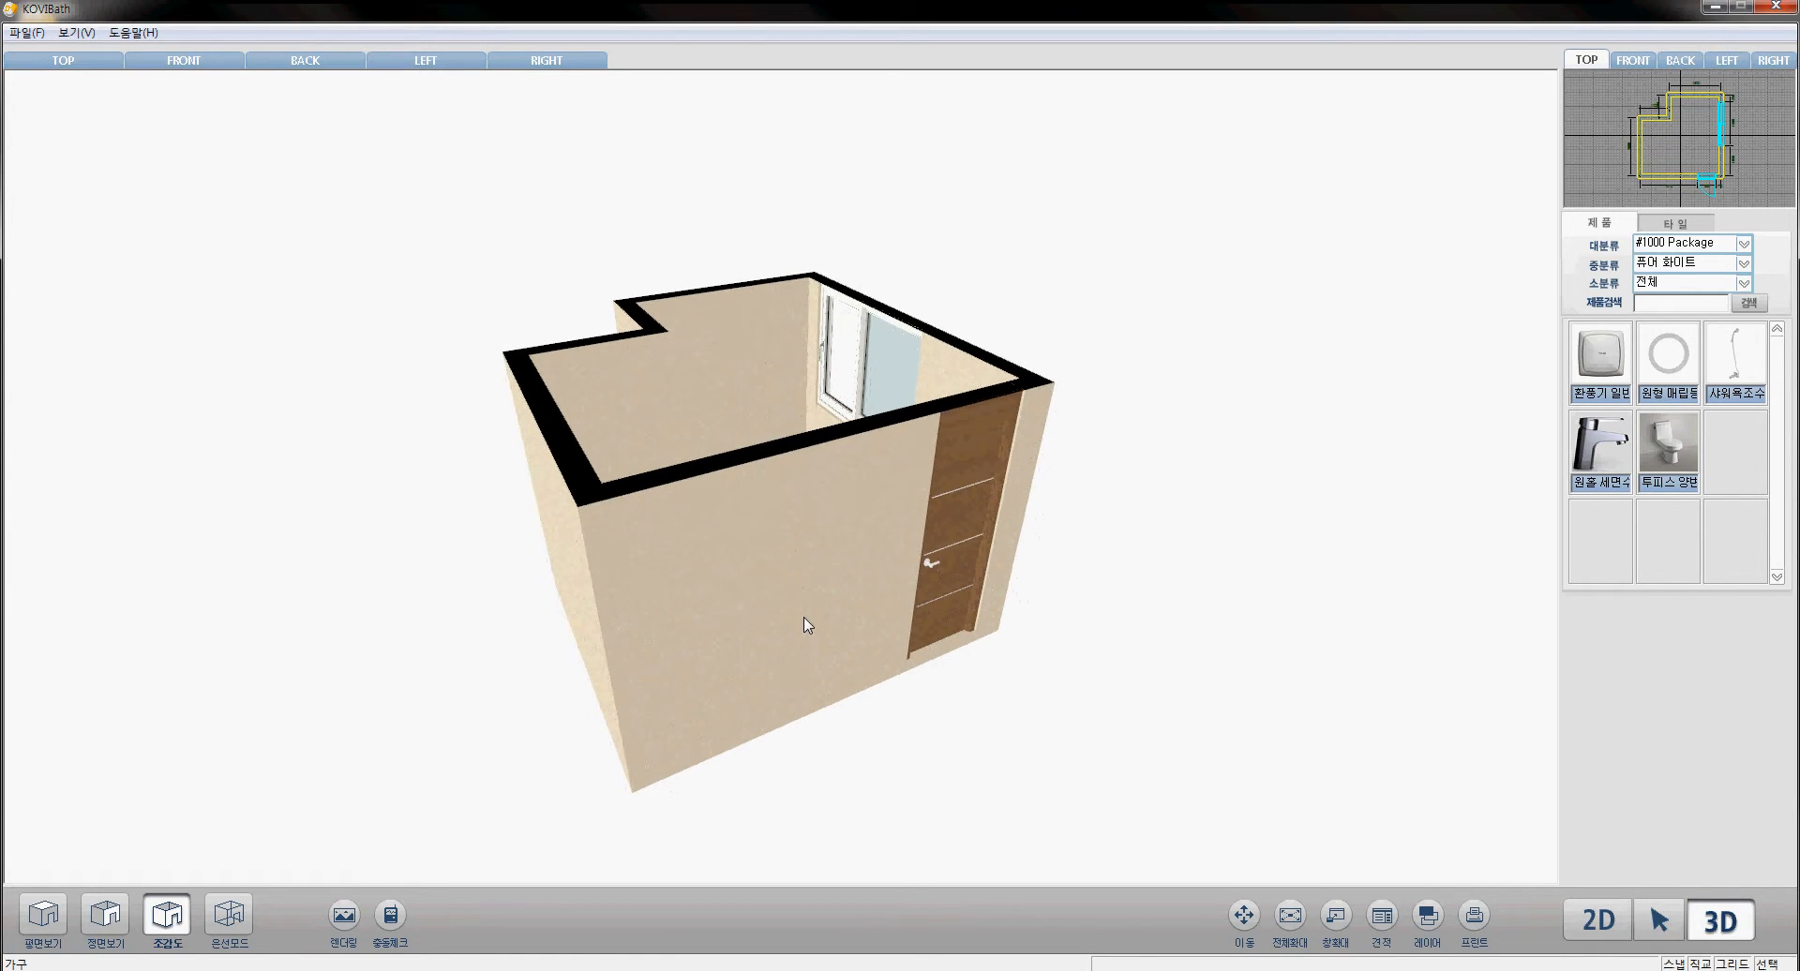
middle_click_drag(730, 545, 718, 551)
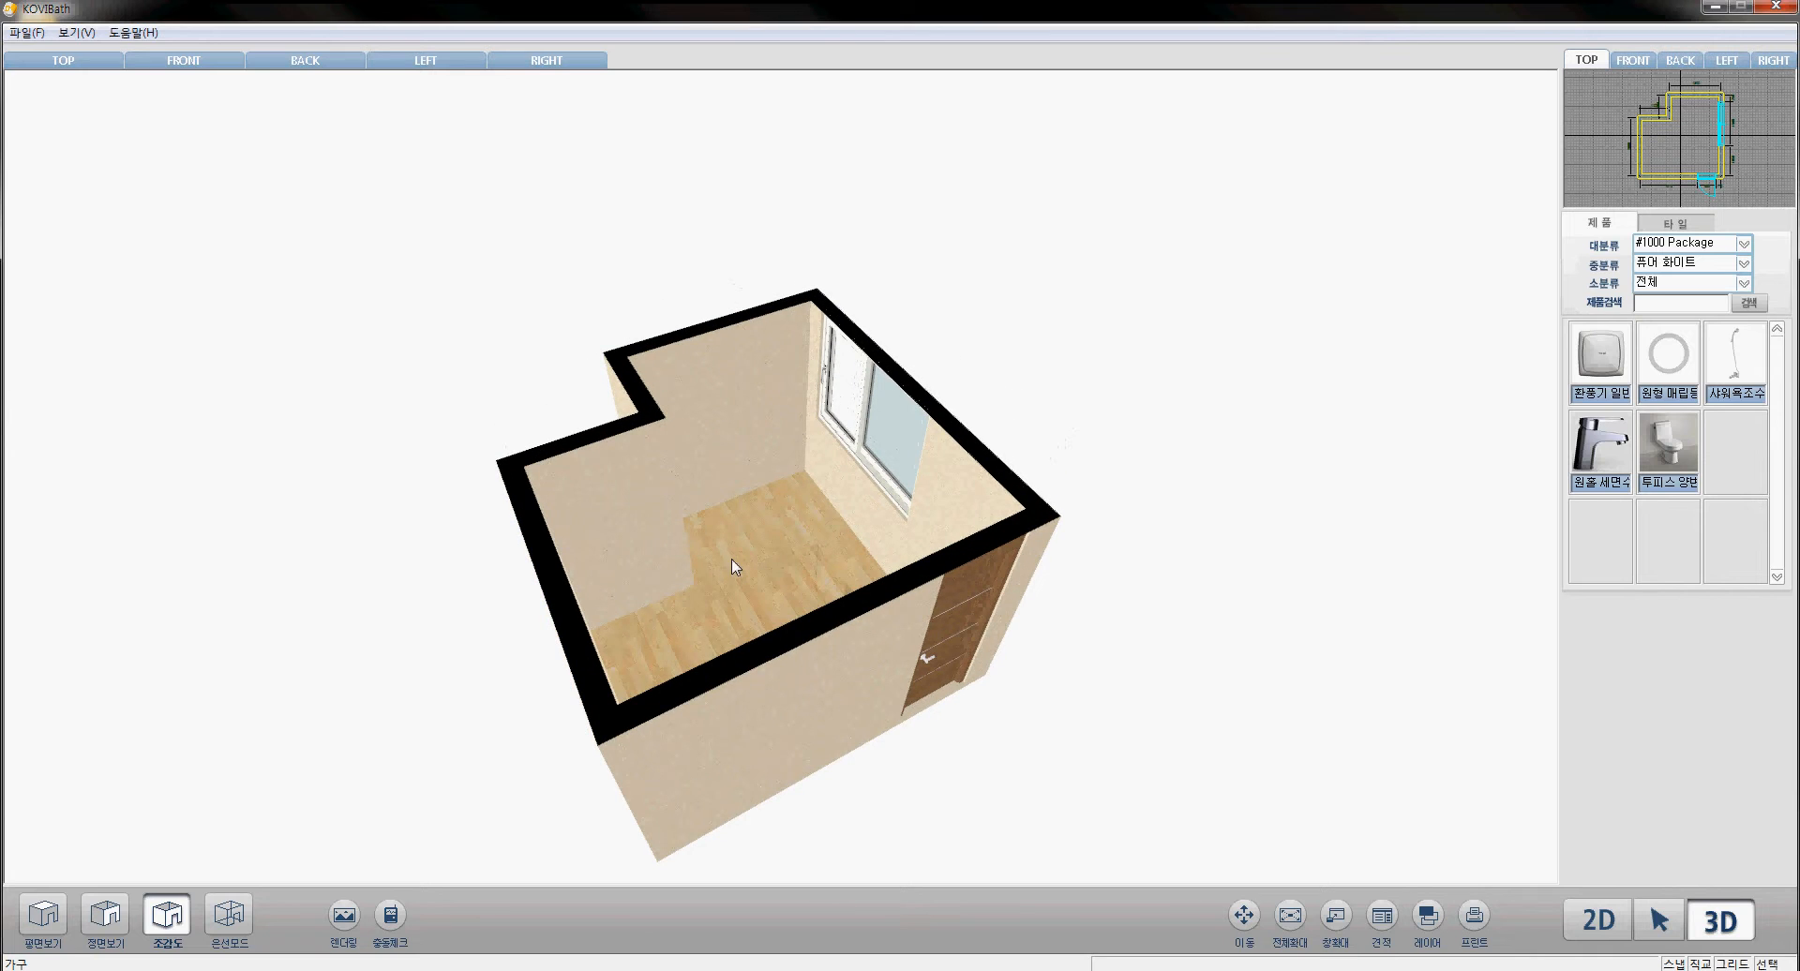
mouse_move(824, 683)
middle_mouse_down()
mouse_move(807, 667)
mouse_move(840, 671)
middle_mouse_up()
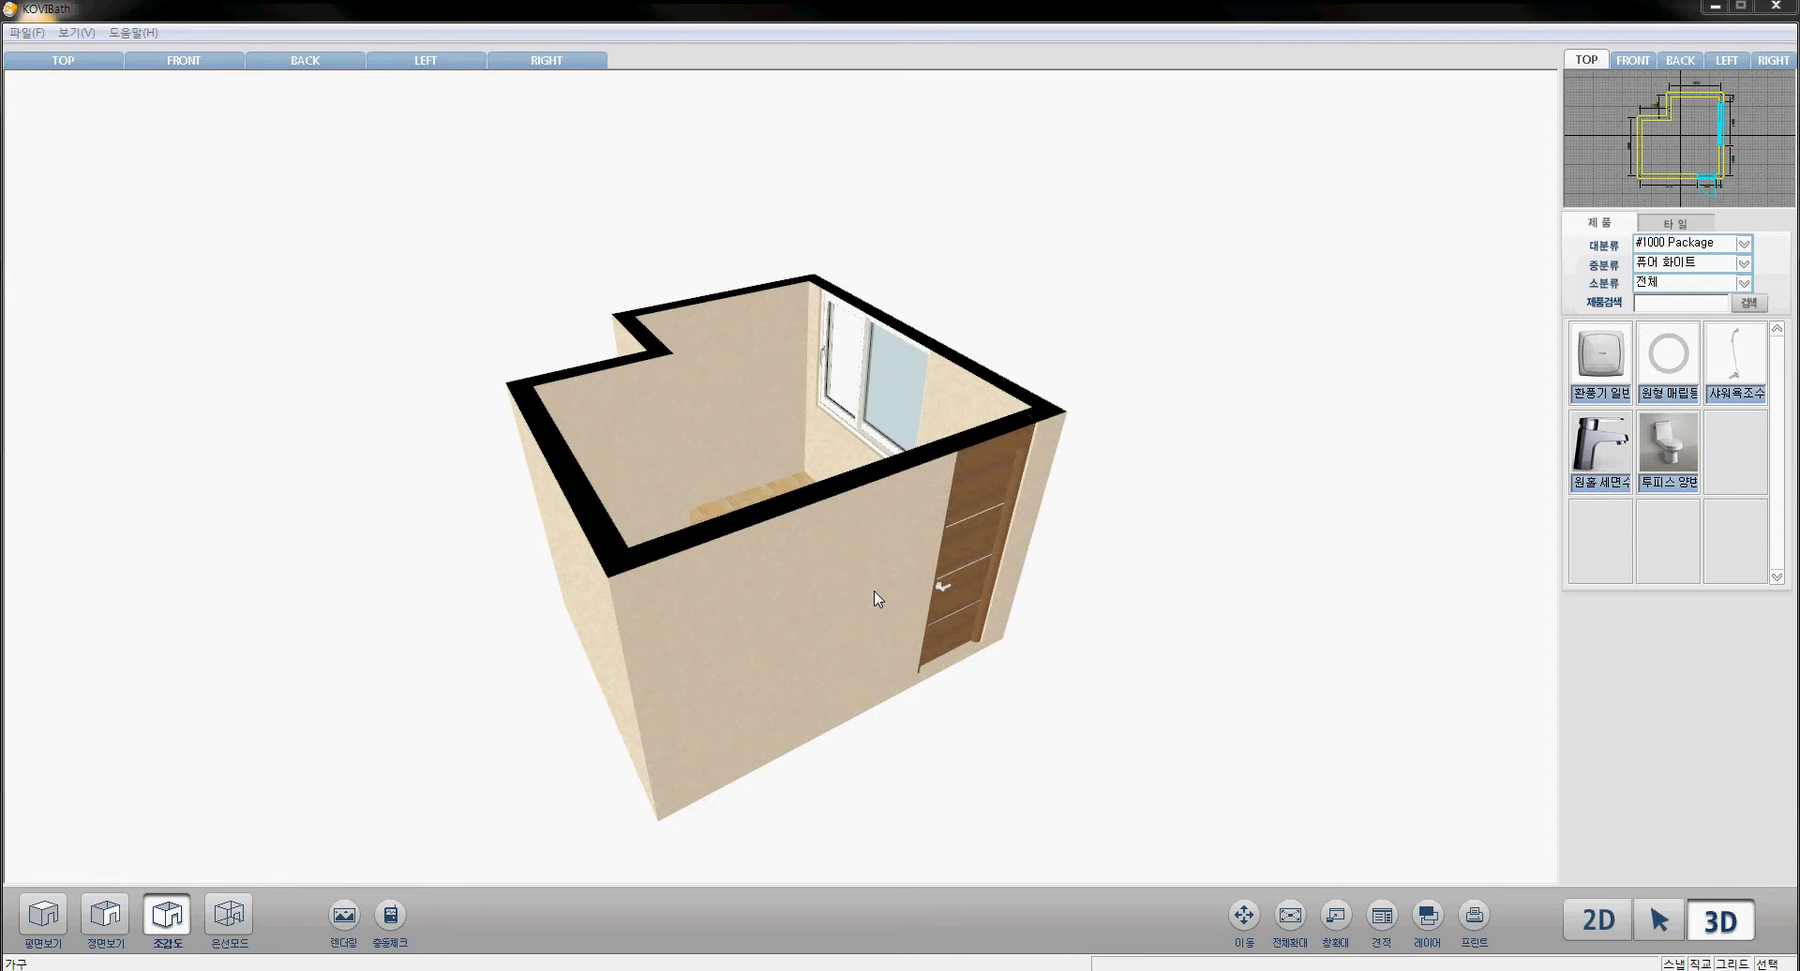
middle_click_drag(862, 609, 861, 600)
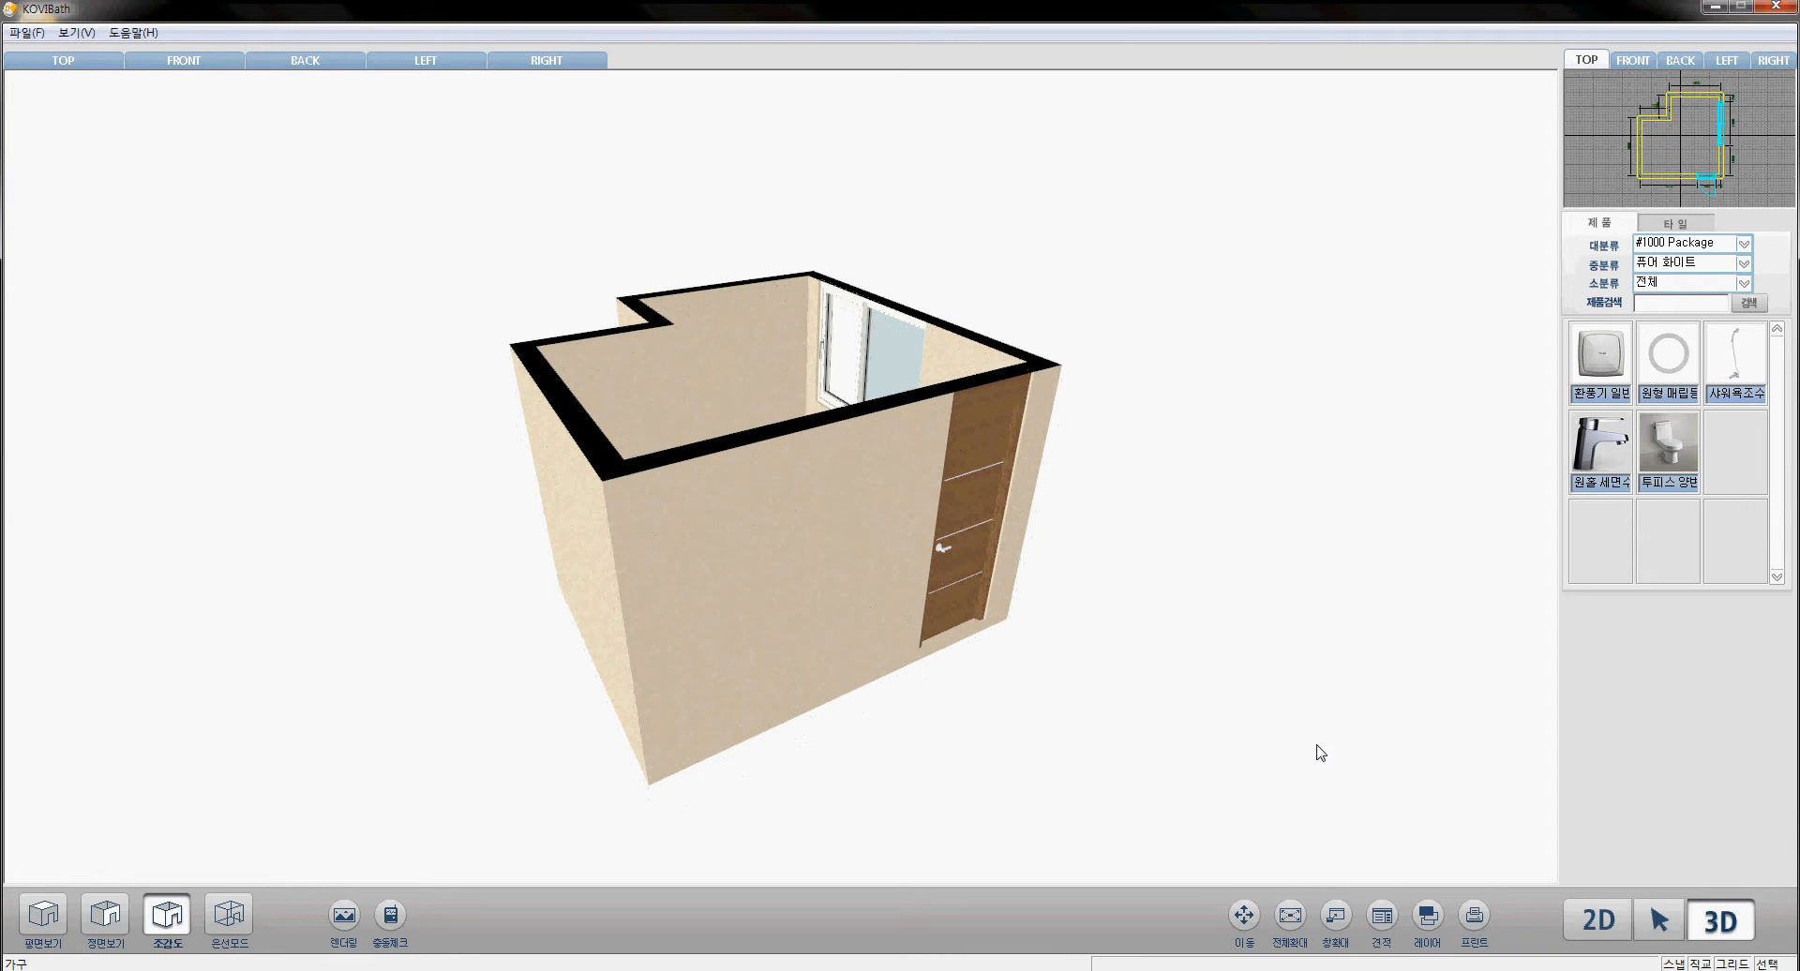
left_click(1599, 928)
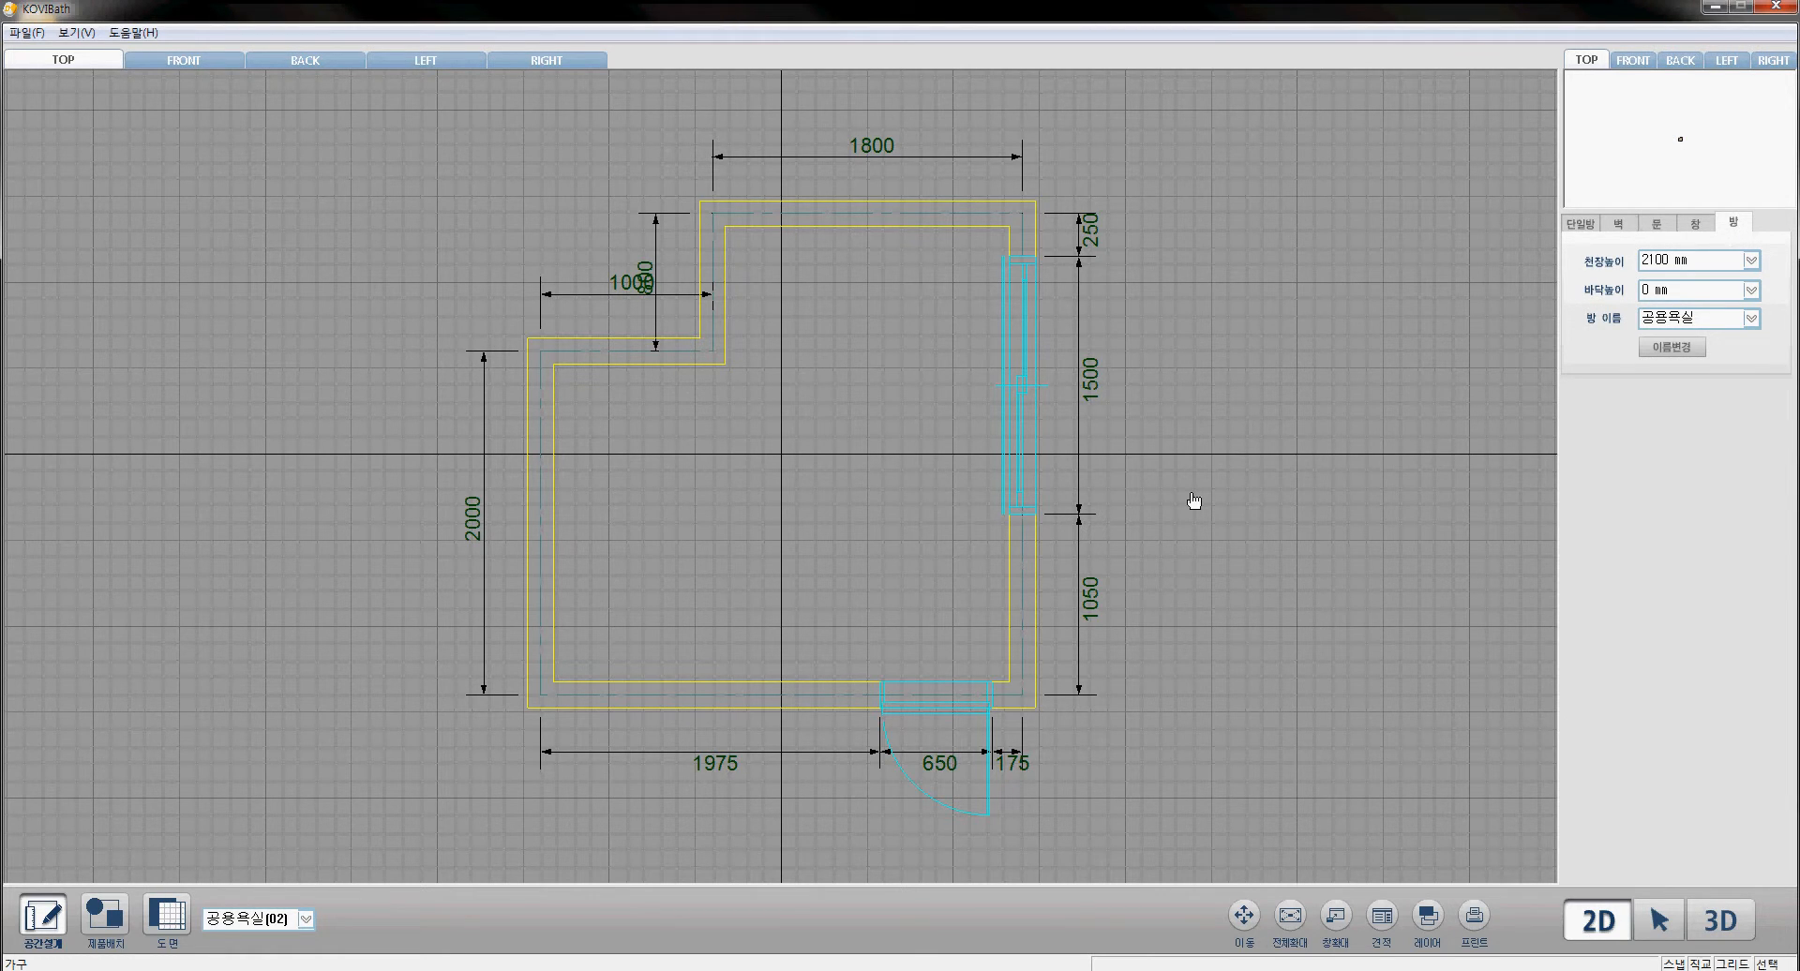
Step: Select the 공용욕실 room along the outer wall outline and remove it
left_click(1262, 596)
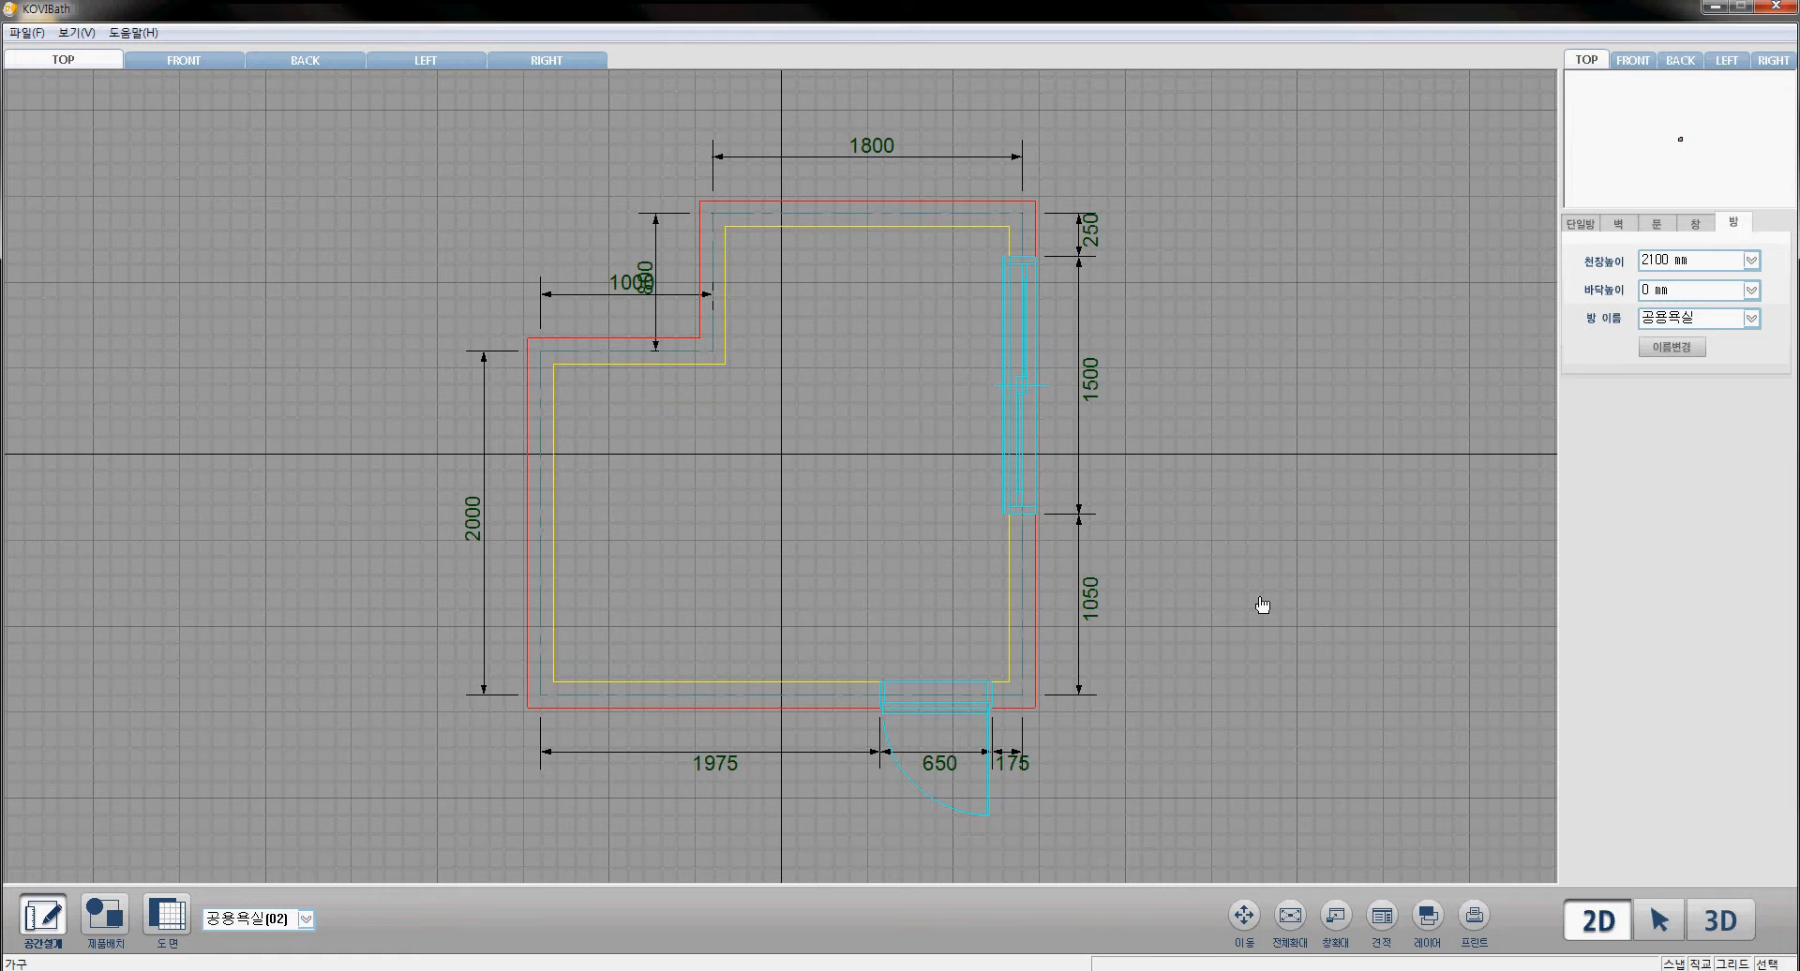
left_click(1261, 604)
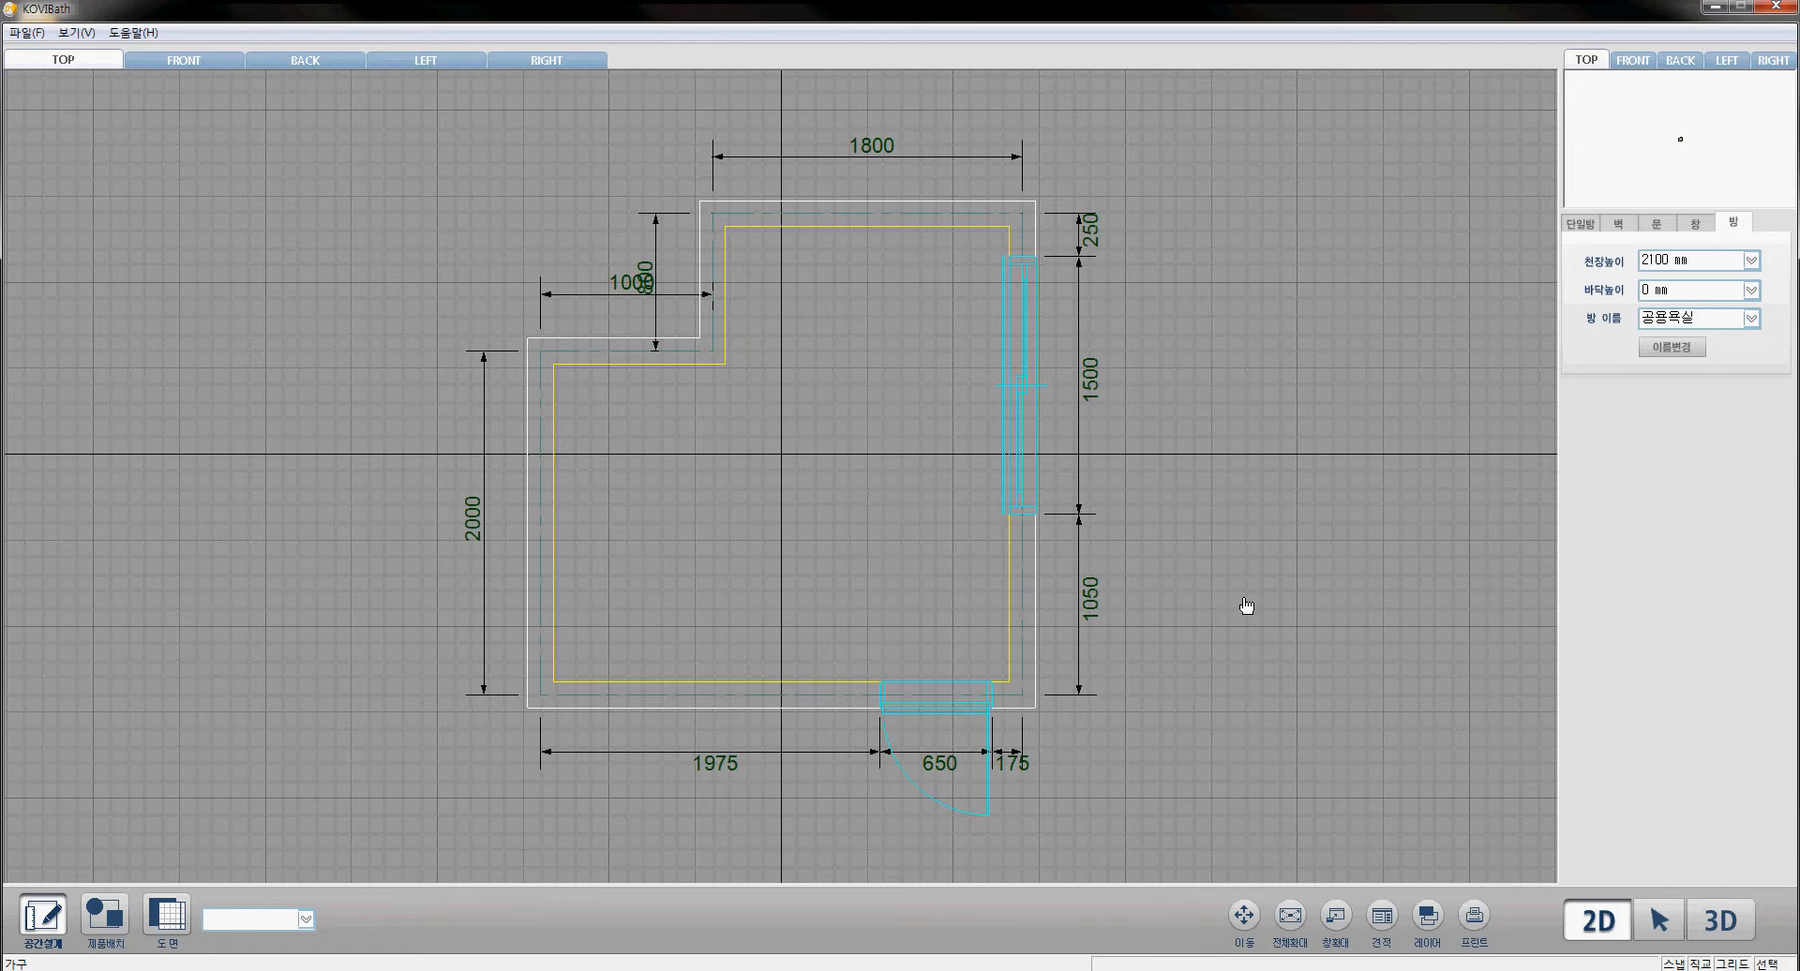
Step: Inspect the bathroom in 3D with only the inner room defined, and return to the 2D plan
left_click(1730, 930)
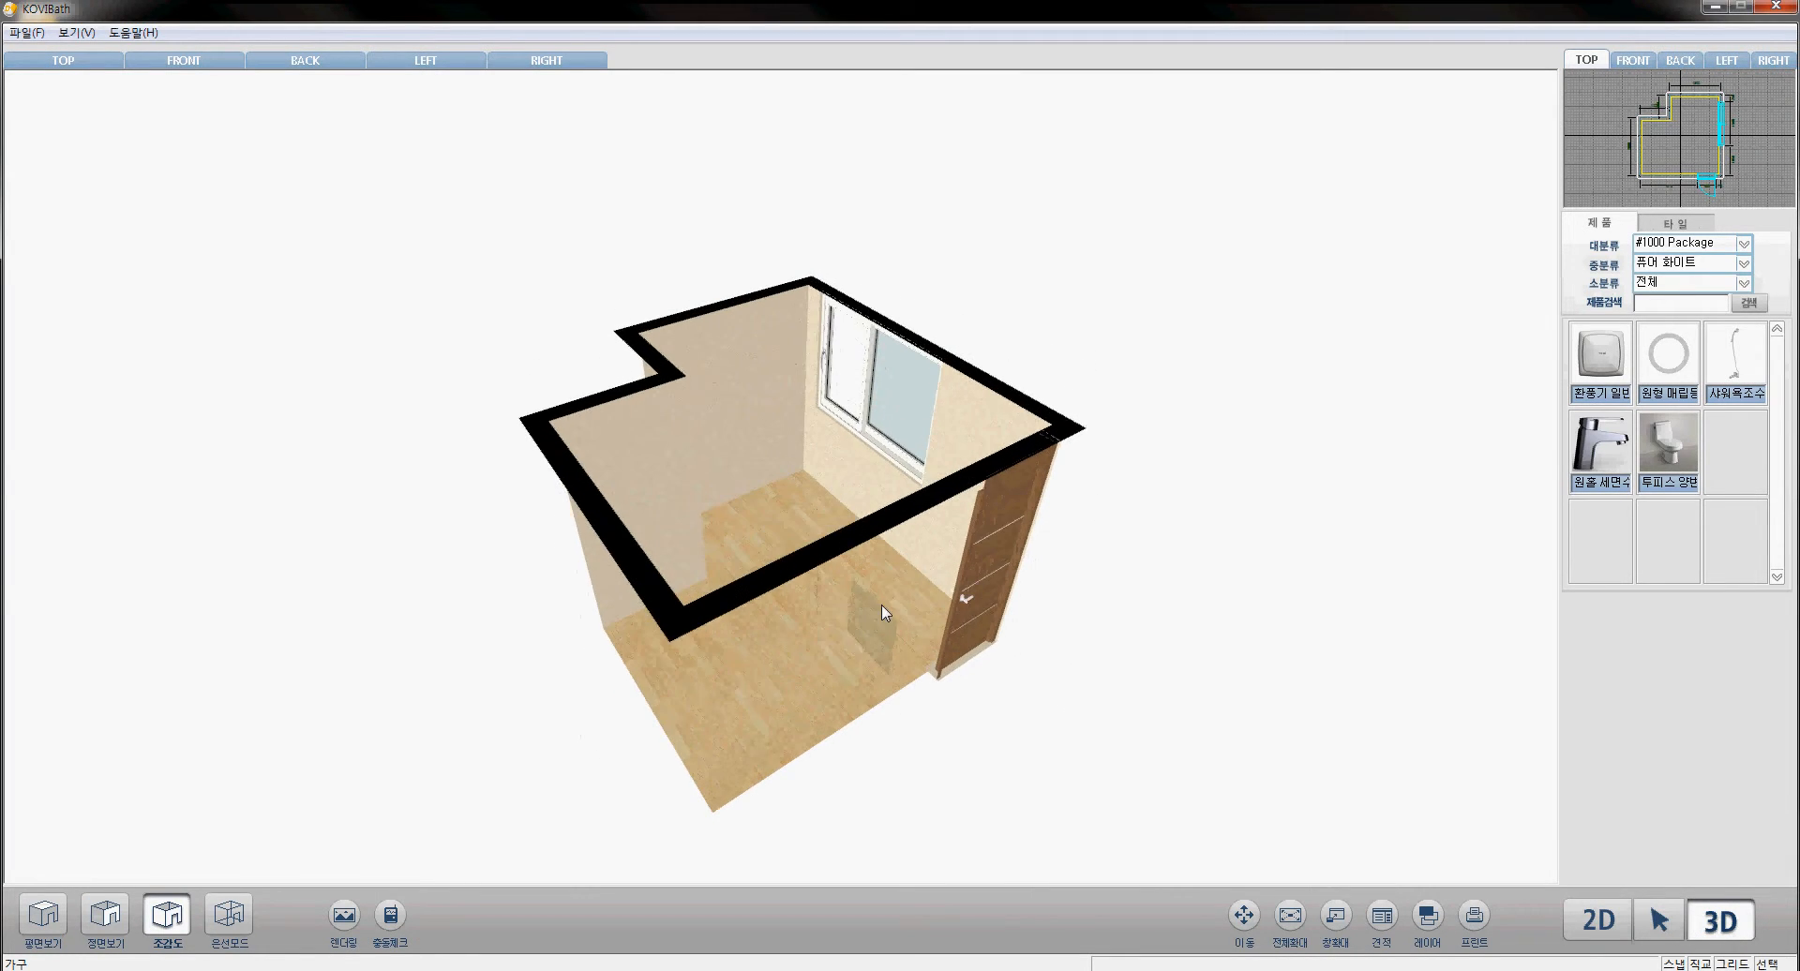
middle_click_drag(881, 598, 711, 581)
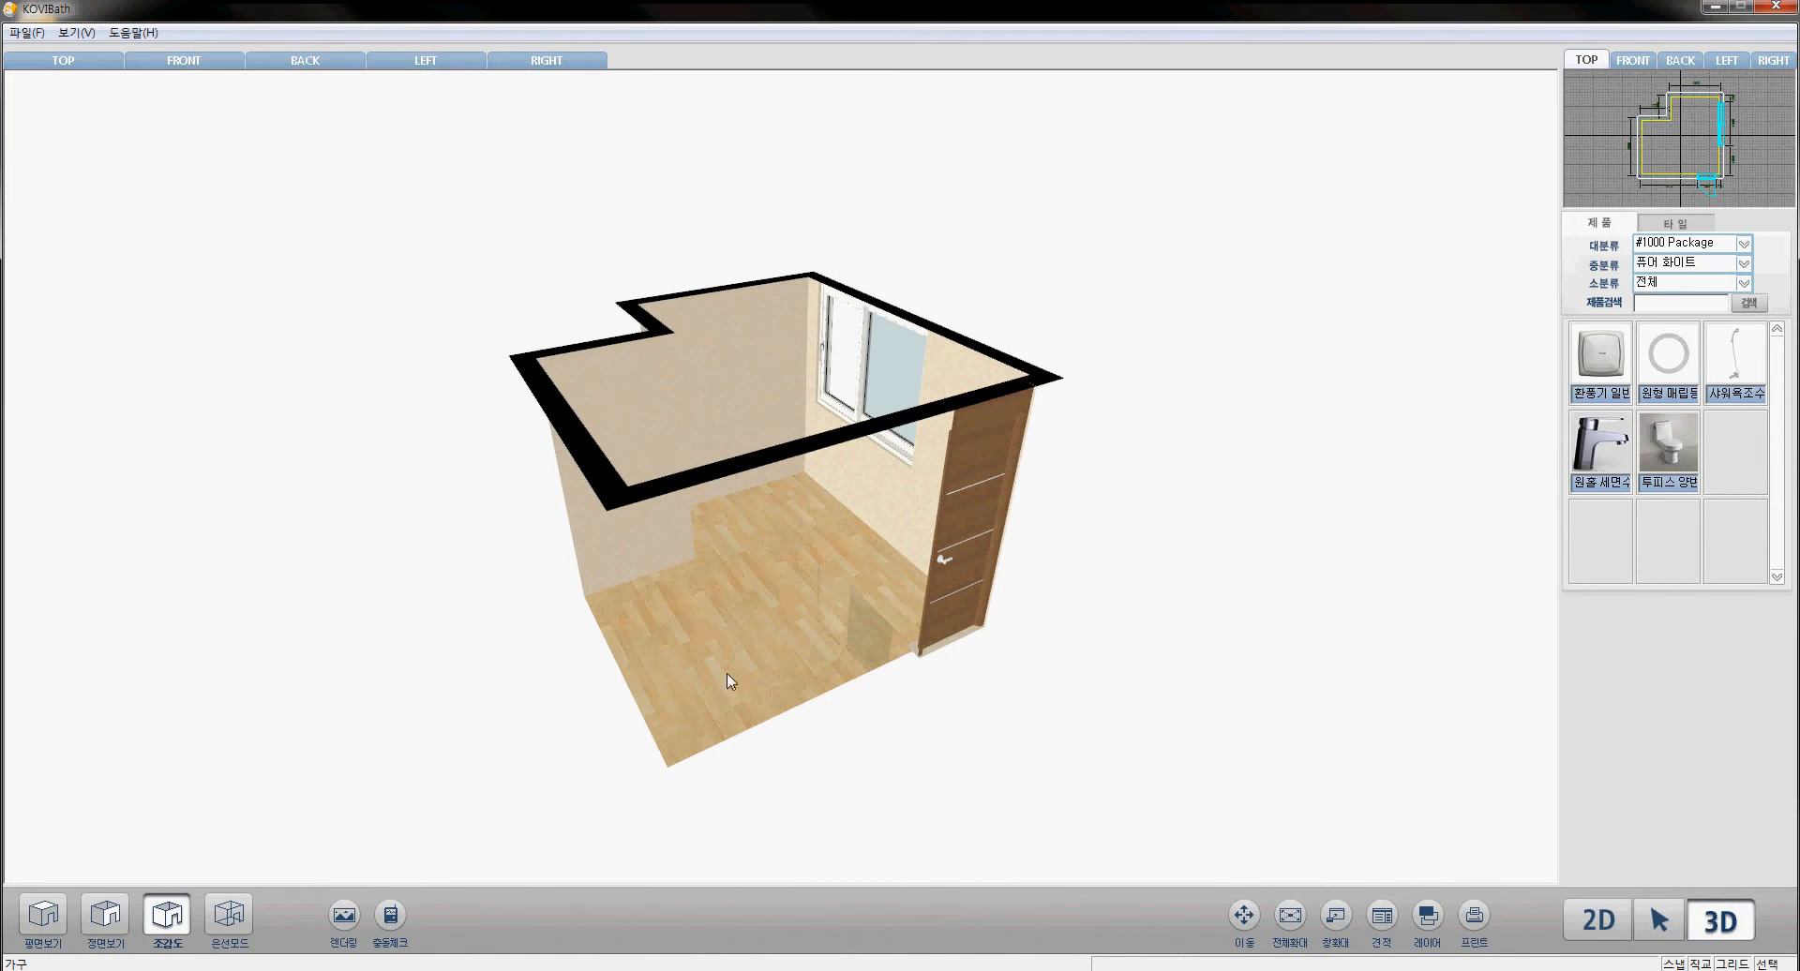
middle_click_drag(731, 675, 785, 669)
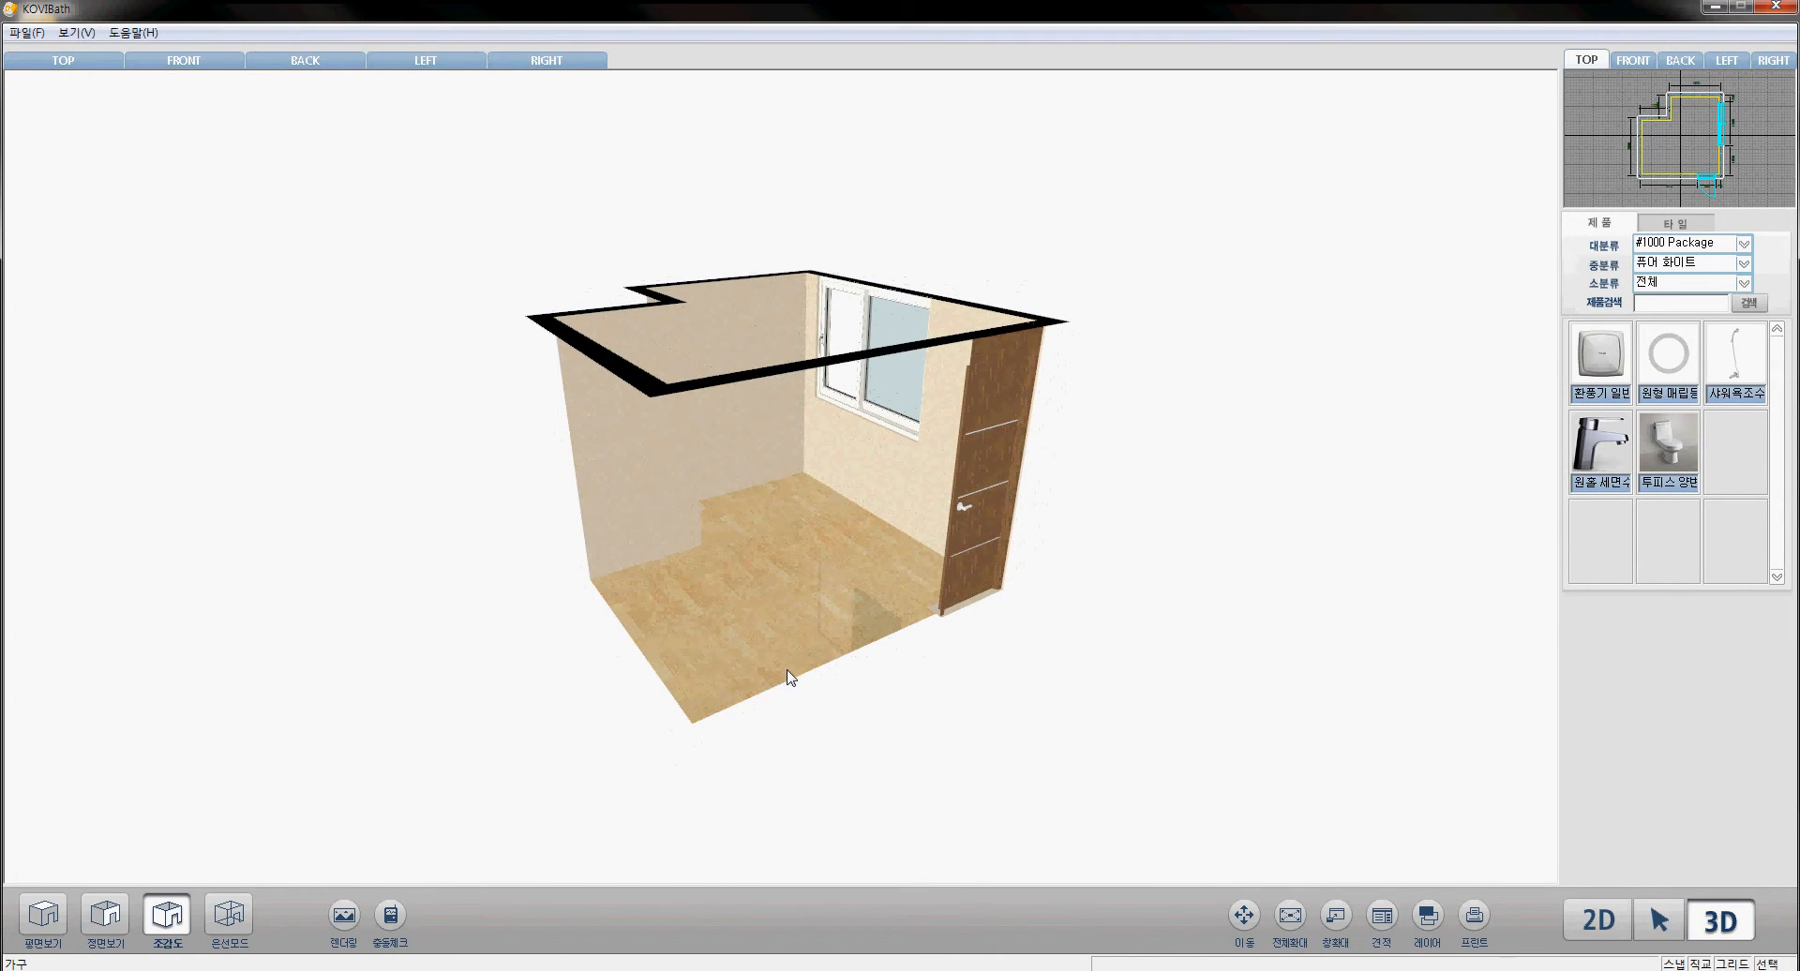
left_click(1617, 918)
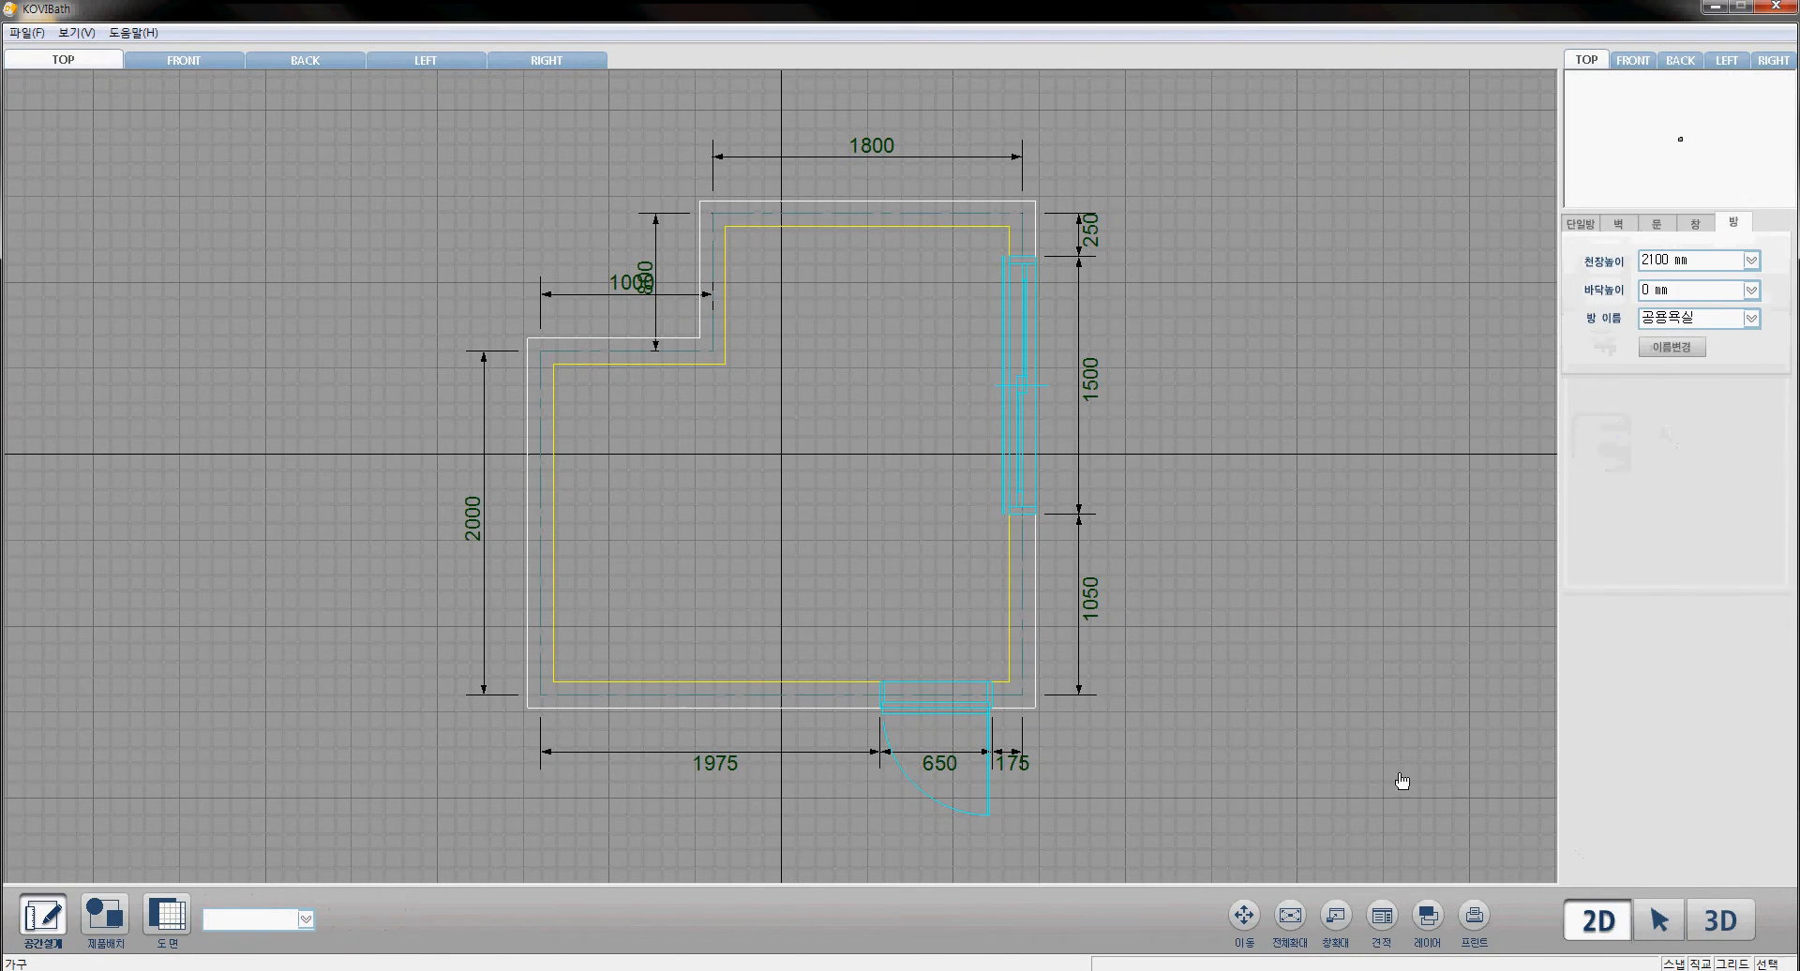